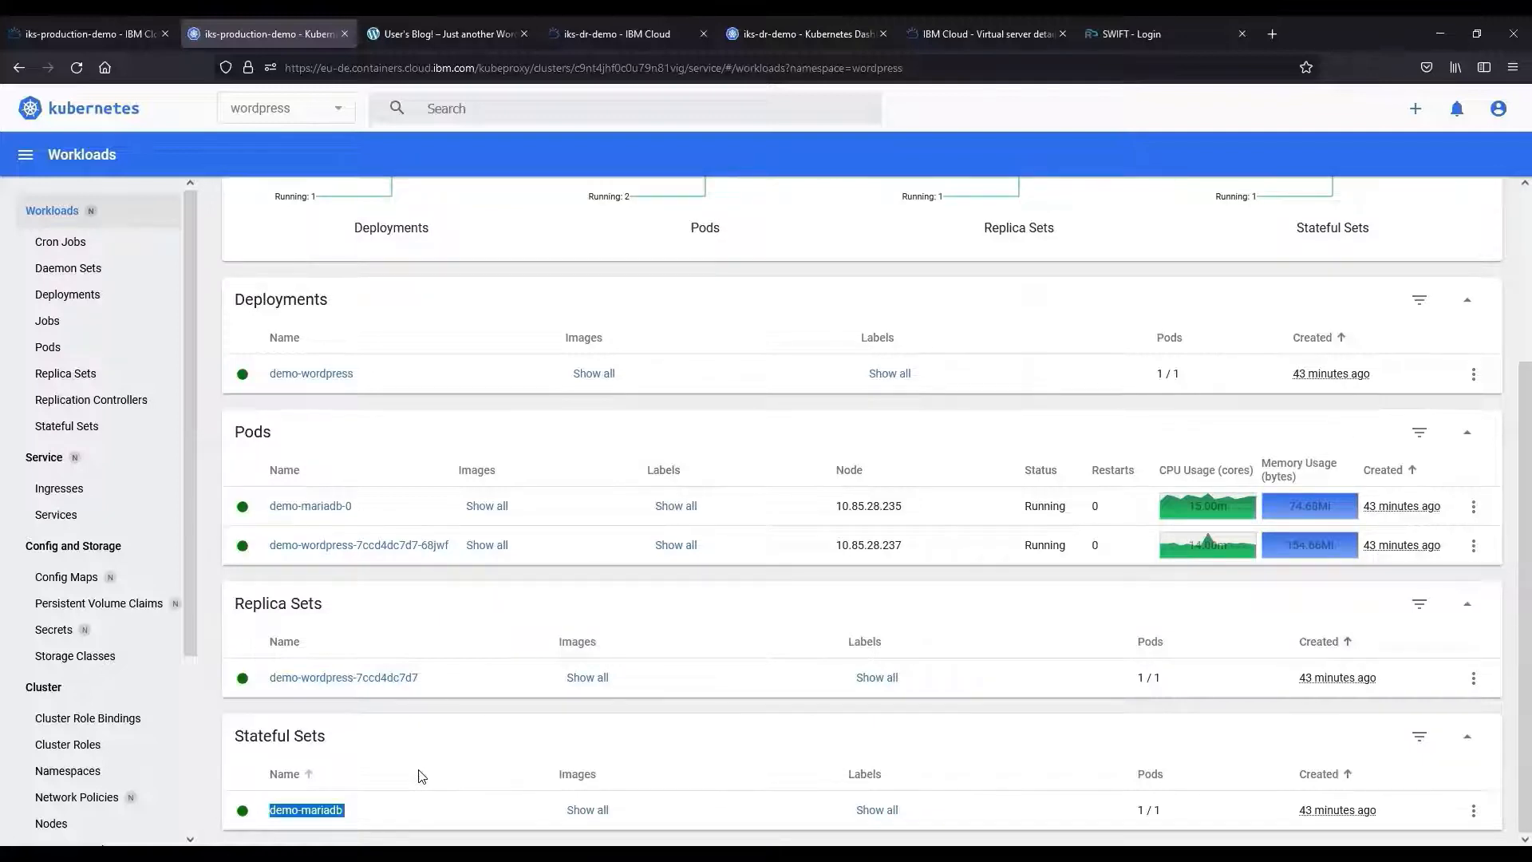
Review the wordpress PVCs and the live blog, then bring up the iks-dr-demo cluster overview.
click(119, 603)
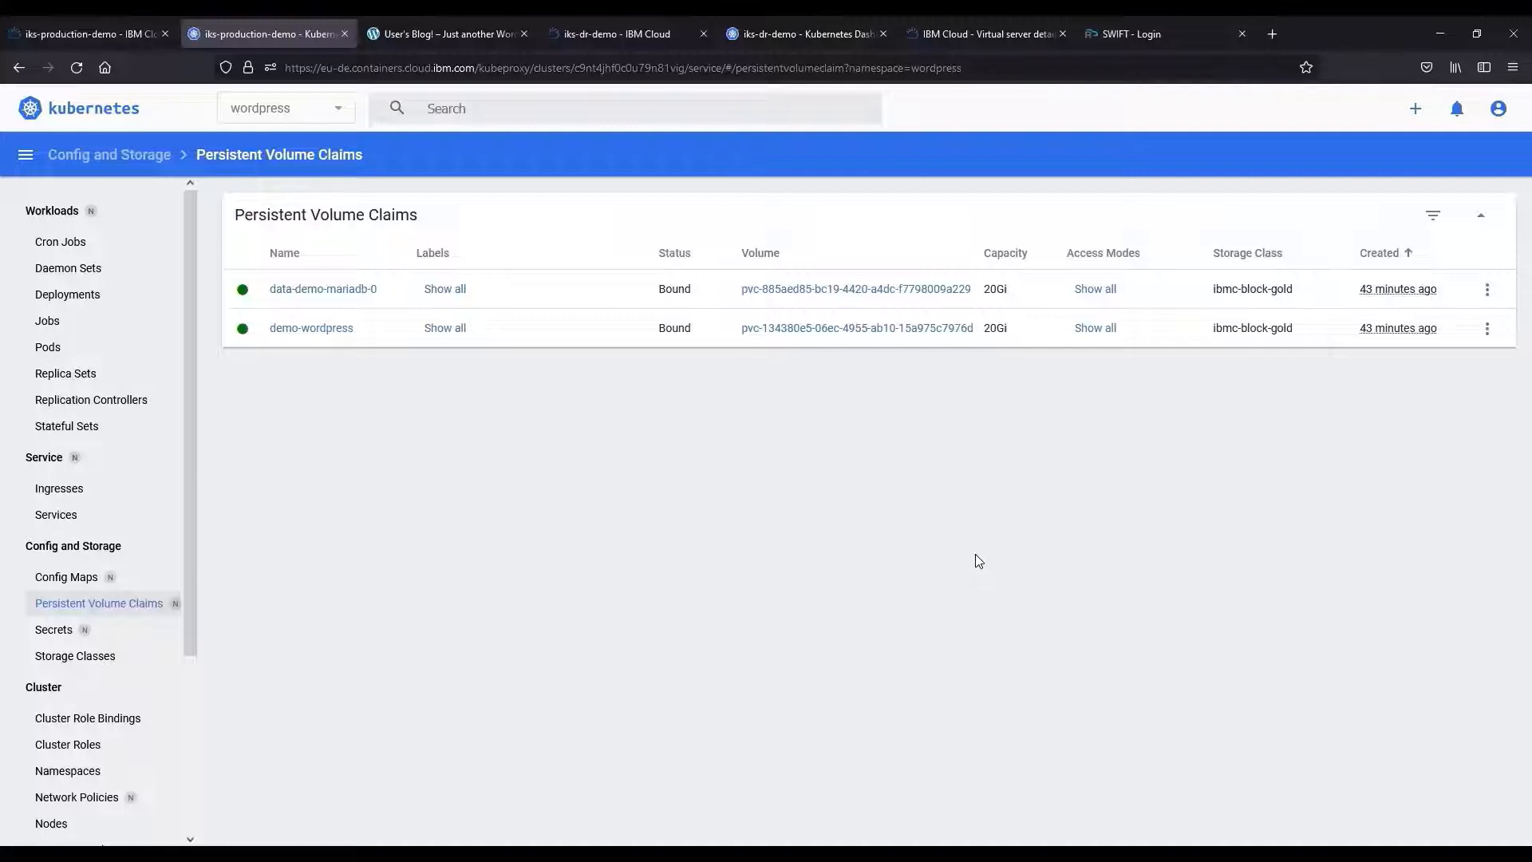
click(434, 17)
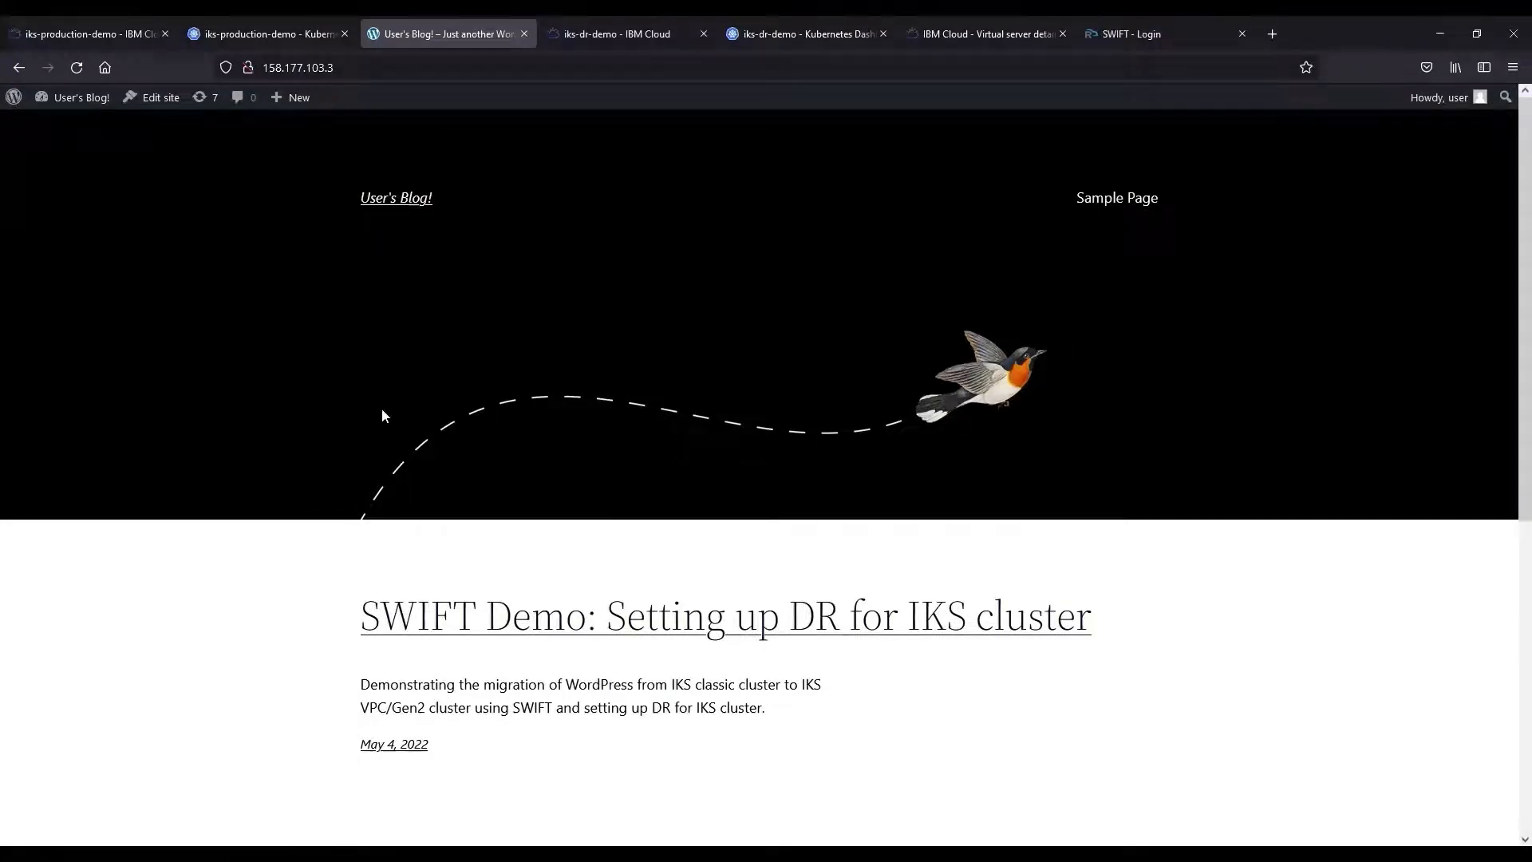
click(582, 32)
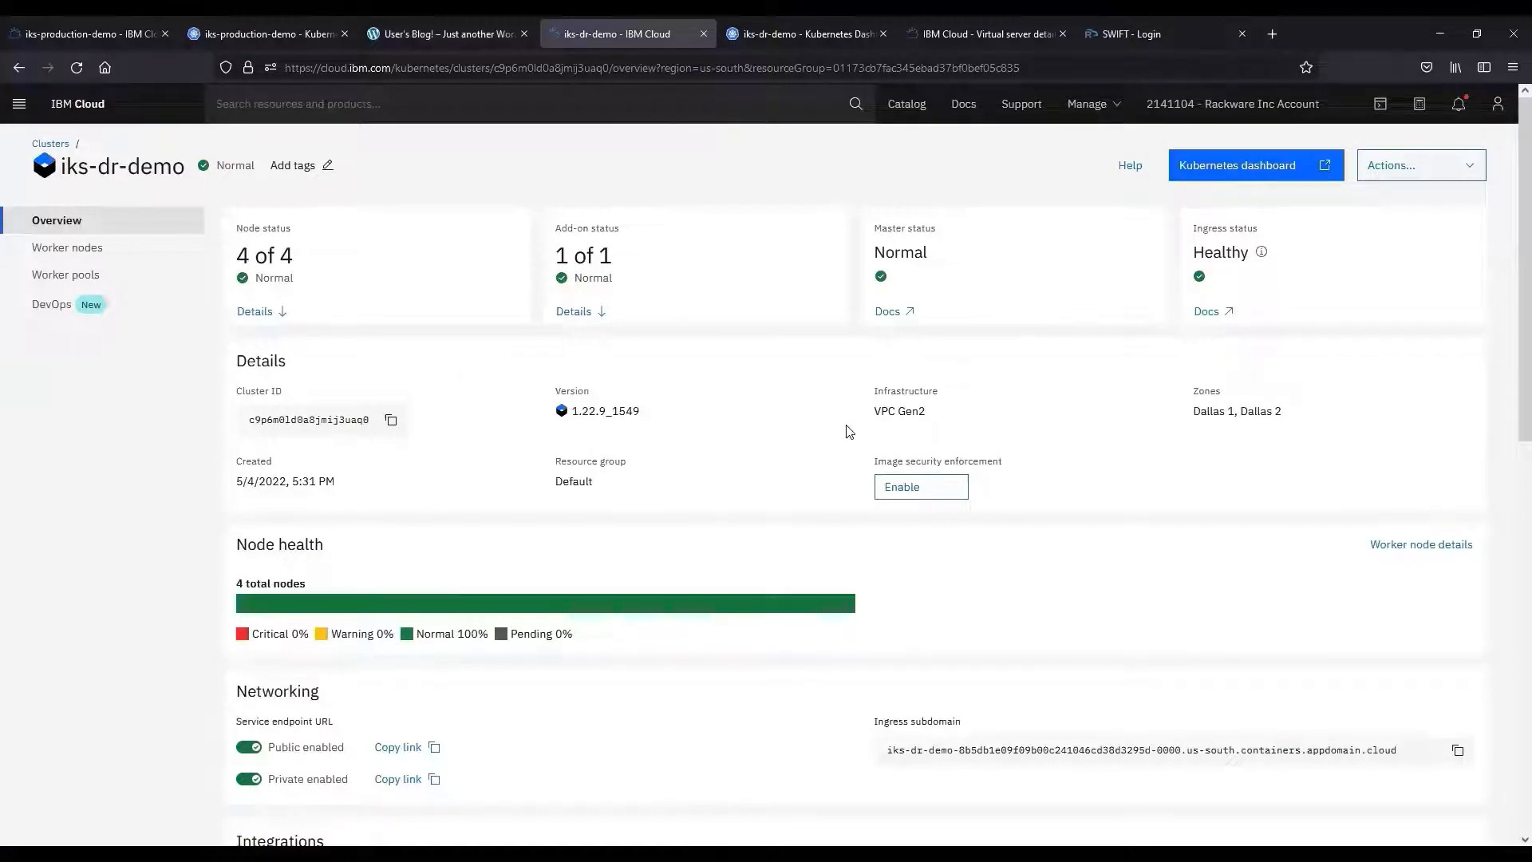
Highlight the VPC Gen2 infrastructure and Dallas zones, then open iks-dr-demo's Kubernetes dashboard.
drag(880, 412, 930, 419)
click(931, 419)
drag(1196, 412, 1228, 413)
click(1128, 395)
click(763, 24)
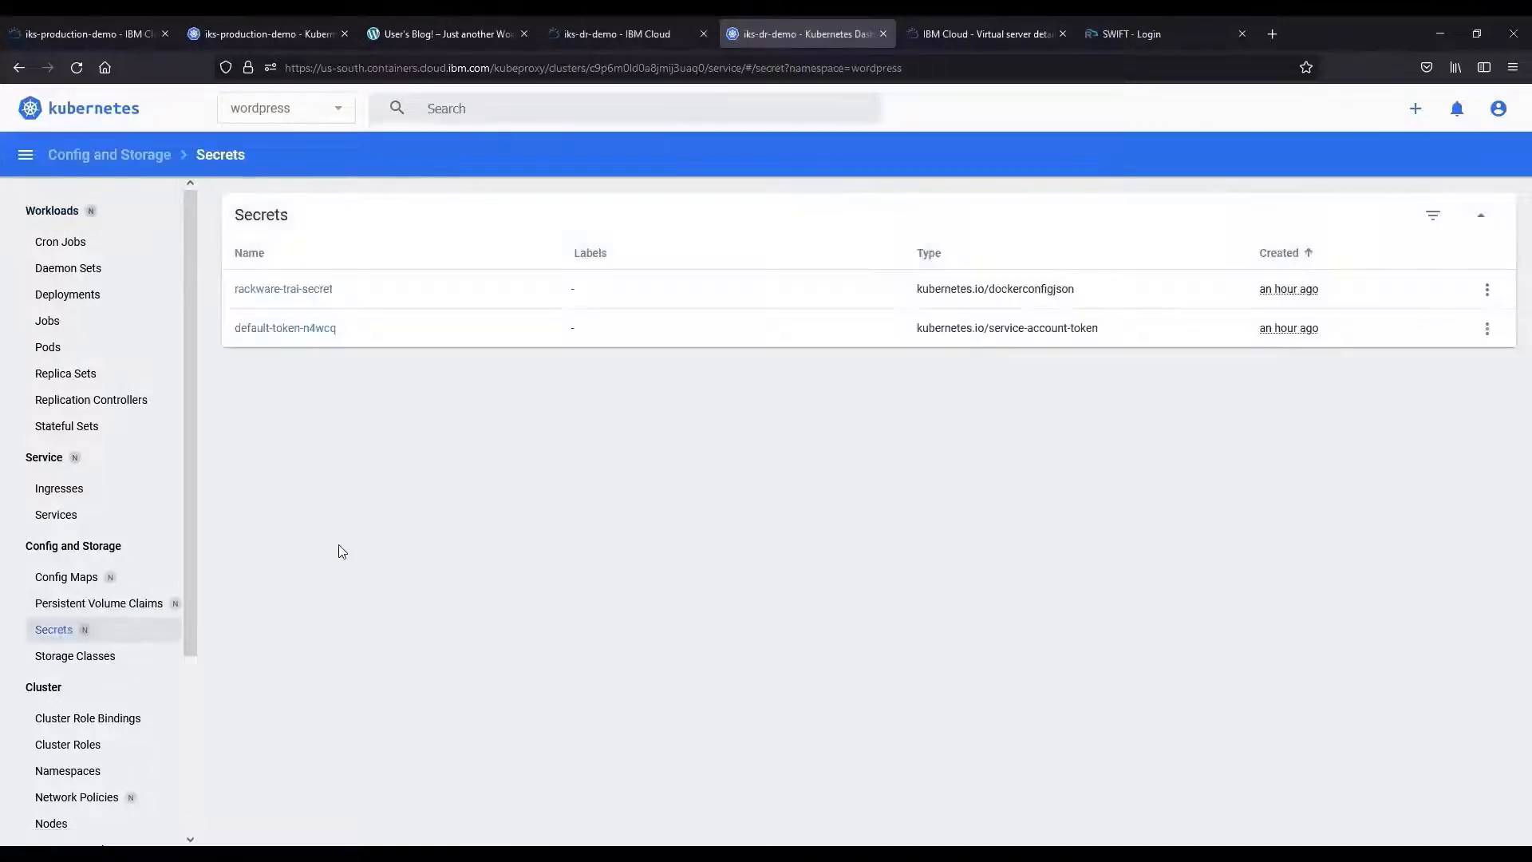
Point out rackware-trai-secret in the DR cluster's wordpress Secrets, then open the swift-demo server details.
drag(367, 289, 232, 295)
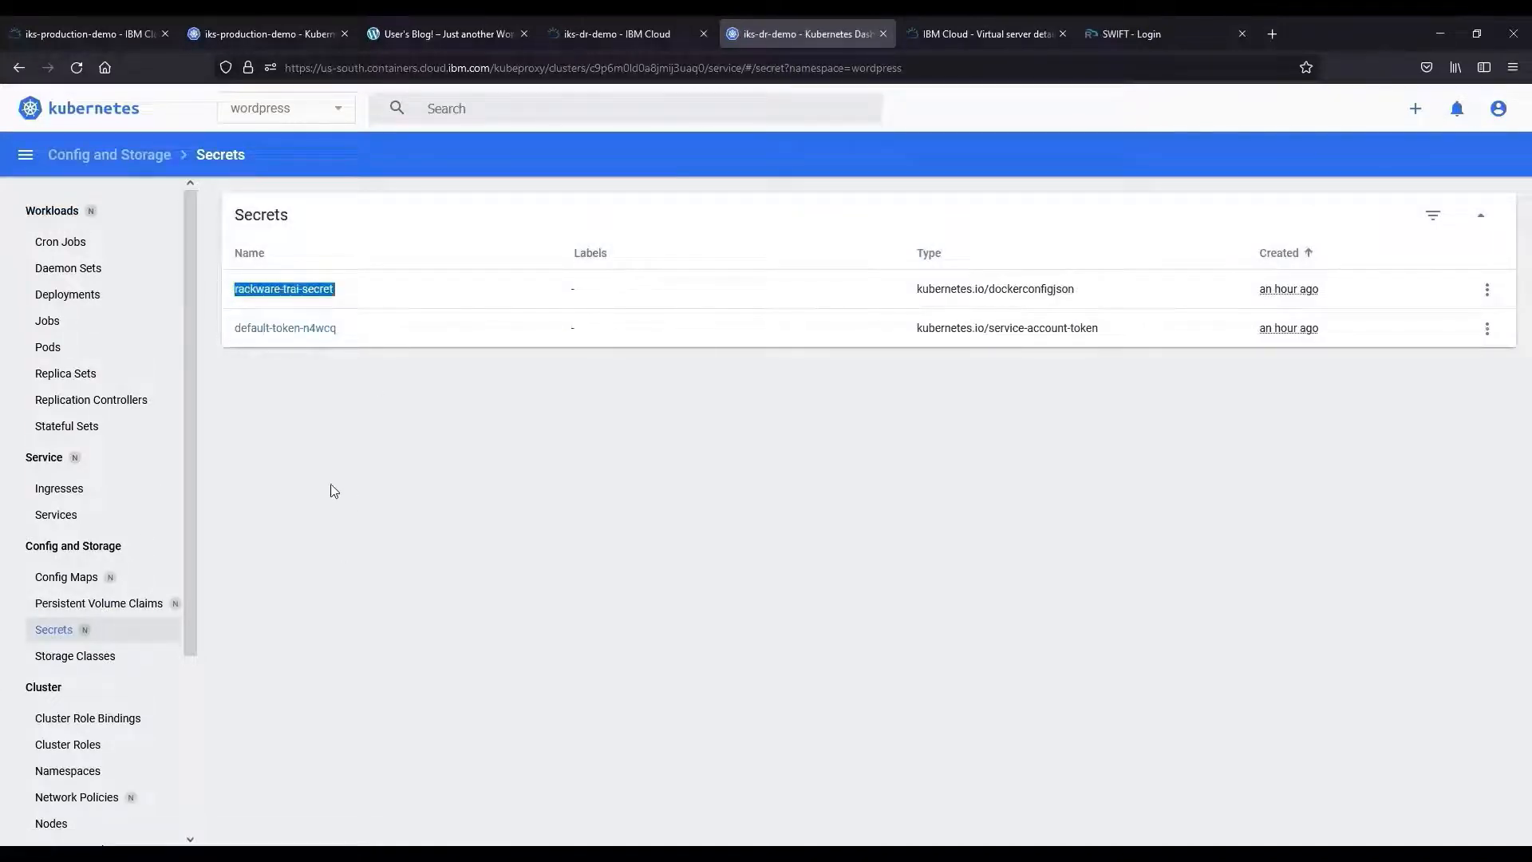
click(372, 496)
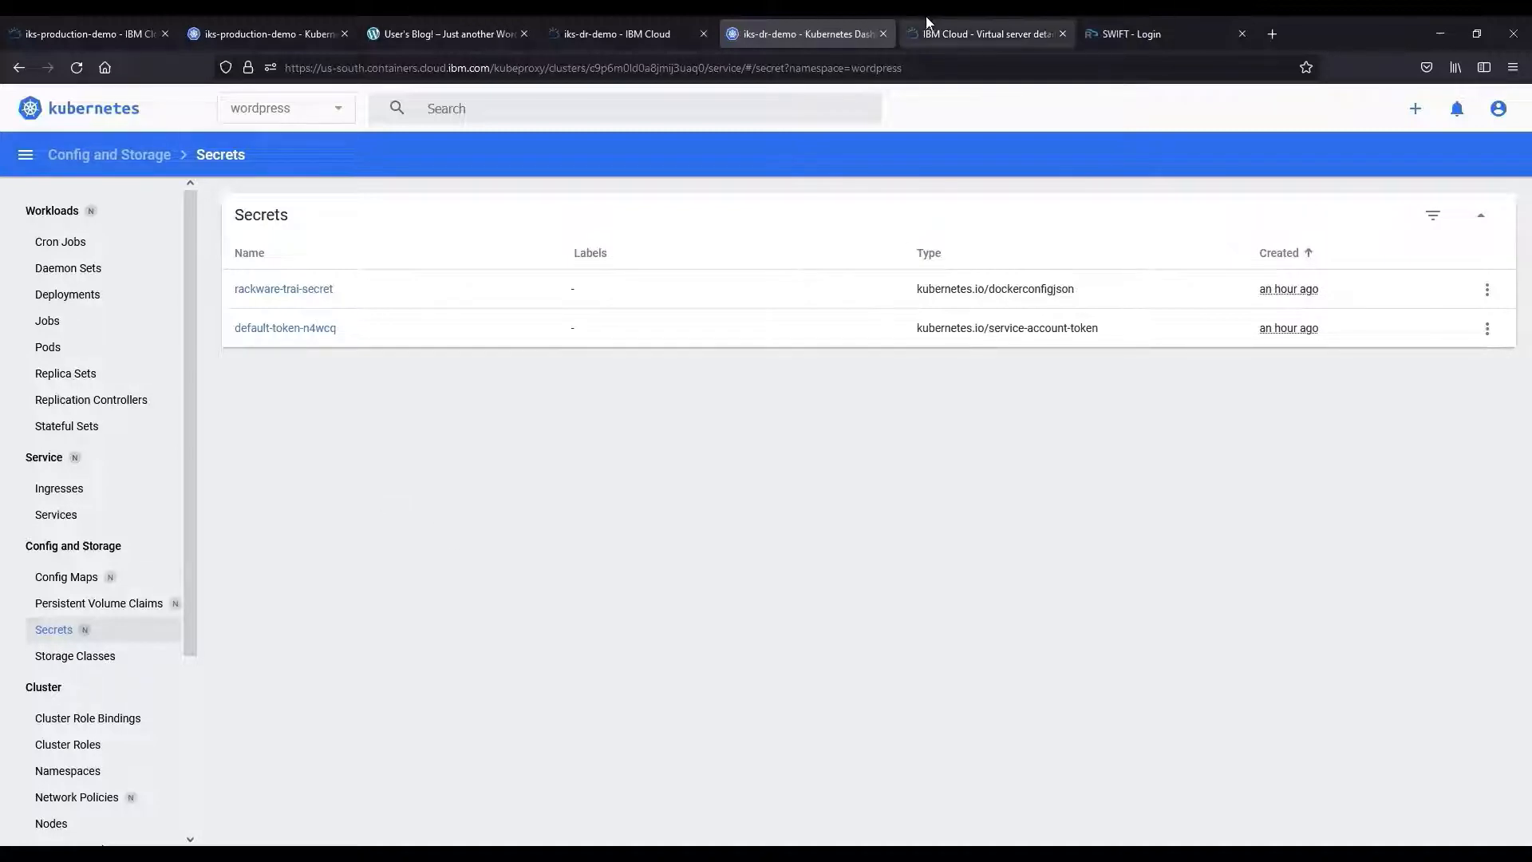
click(957, 34)
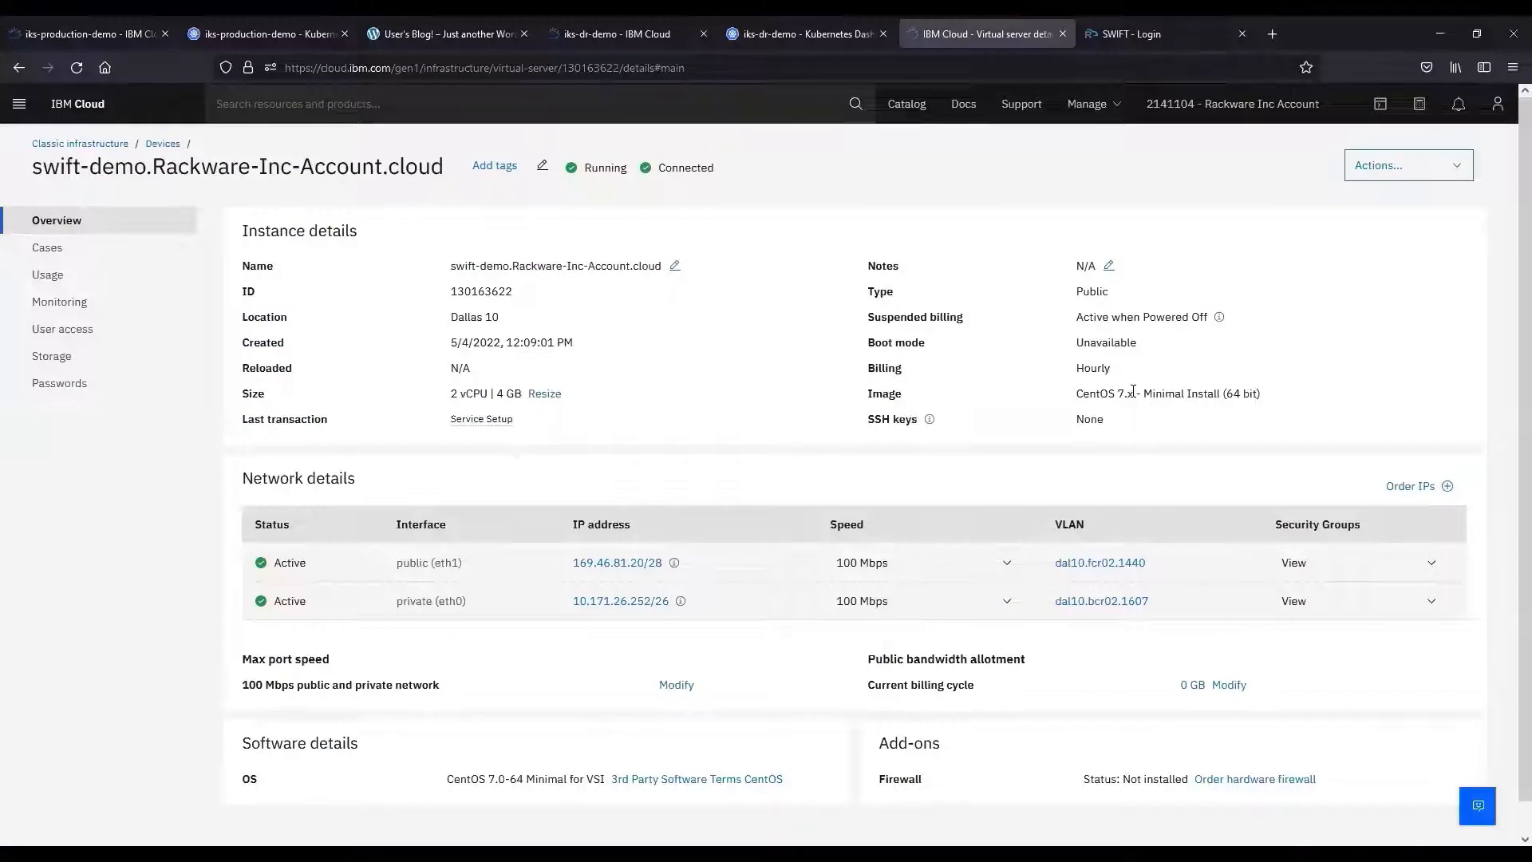
Point out the swift-demo server's CentOS 7 image and Dallas location on Overview.
drag(1076, 393, 1133, 393)
click(624, 395)
drag(450, 316, 485, 318)
click(536, 337)
Check the 20 GB portable backup storage, return to Overview, and switch to the SWIFT login page.
click(55, 355)
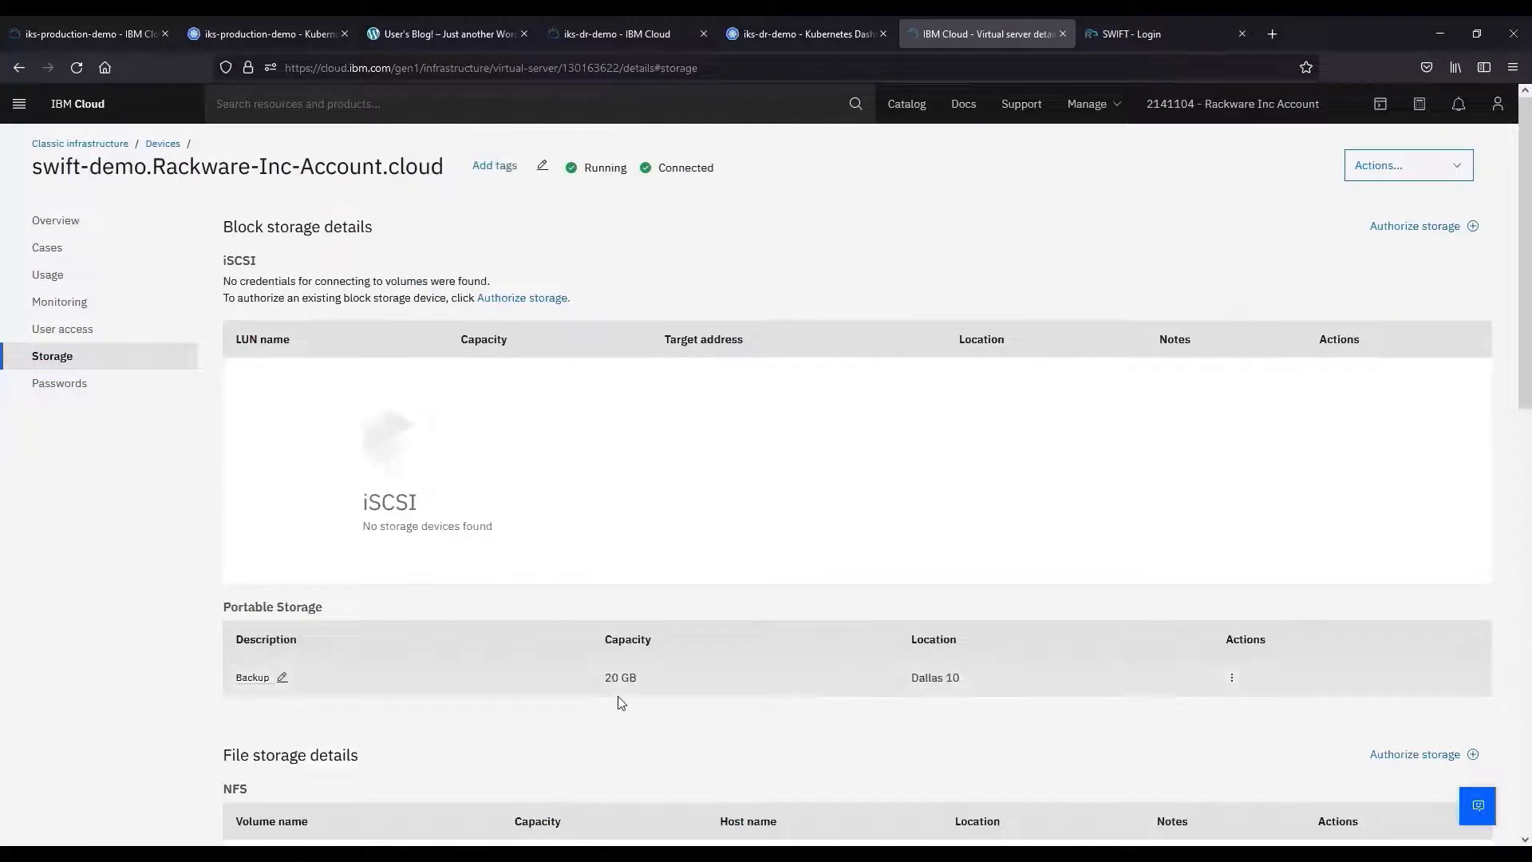
drag(643, 684, 603, 694)
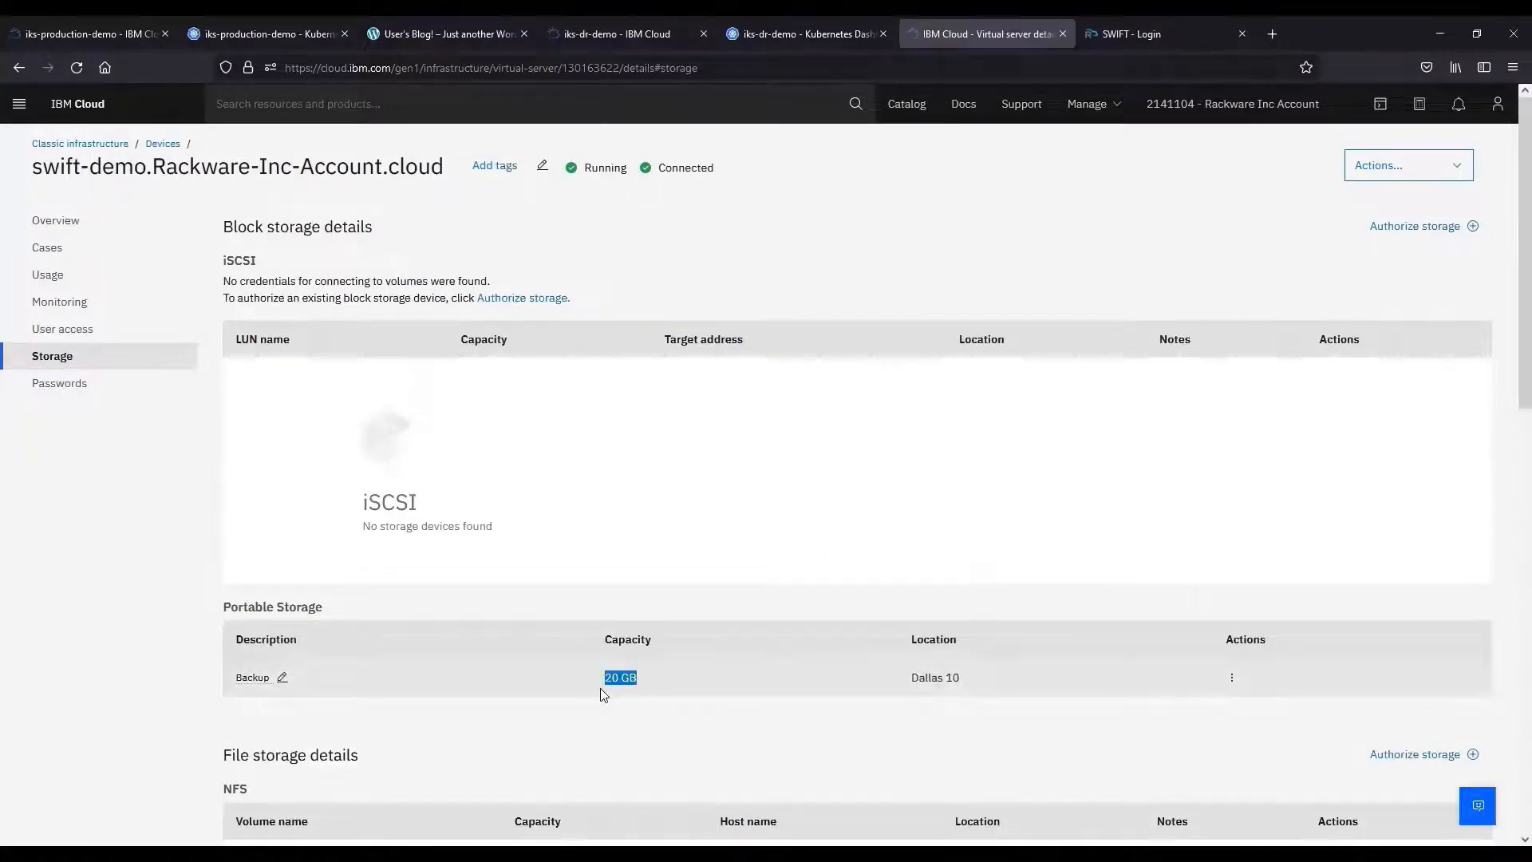
click(176, 624)
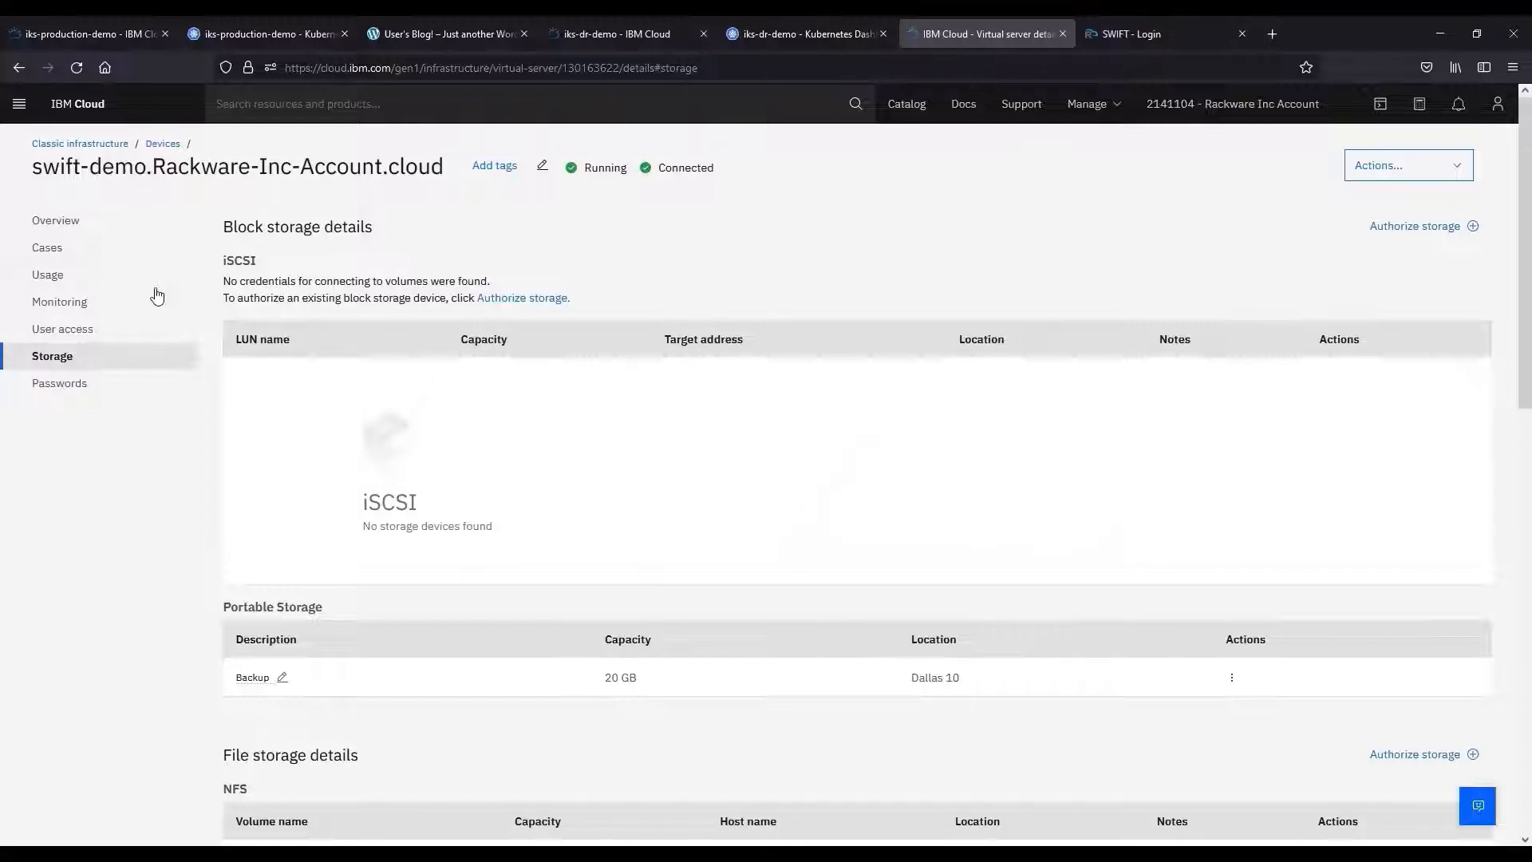
click(126, 224)
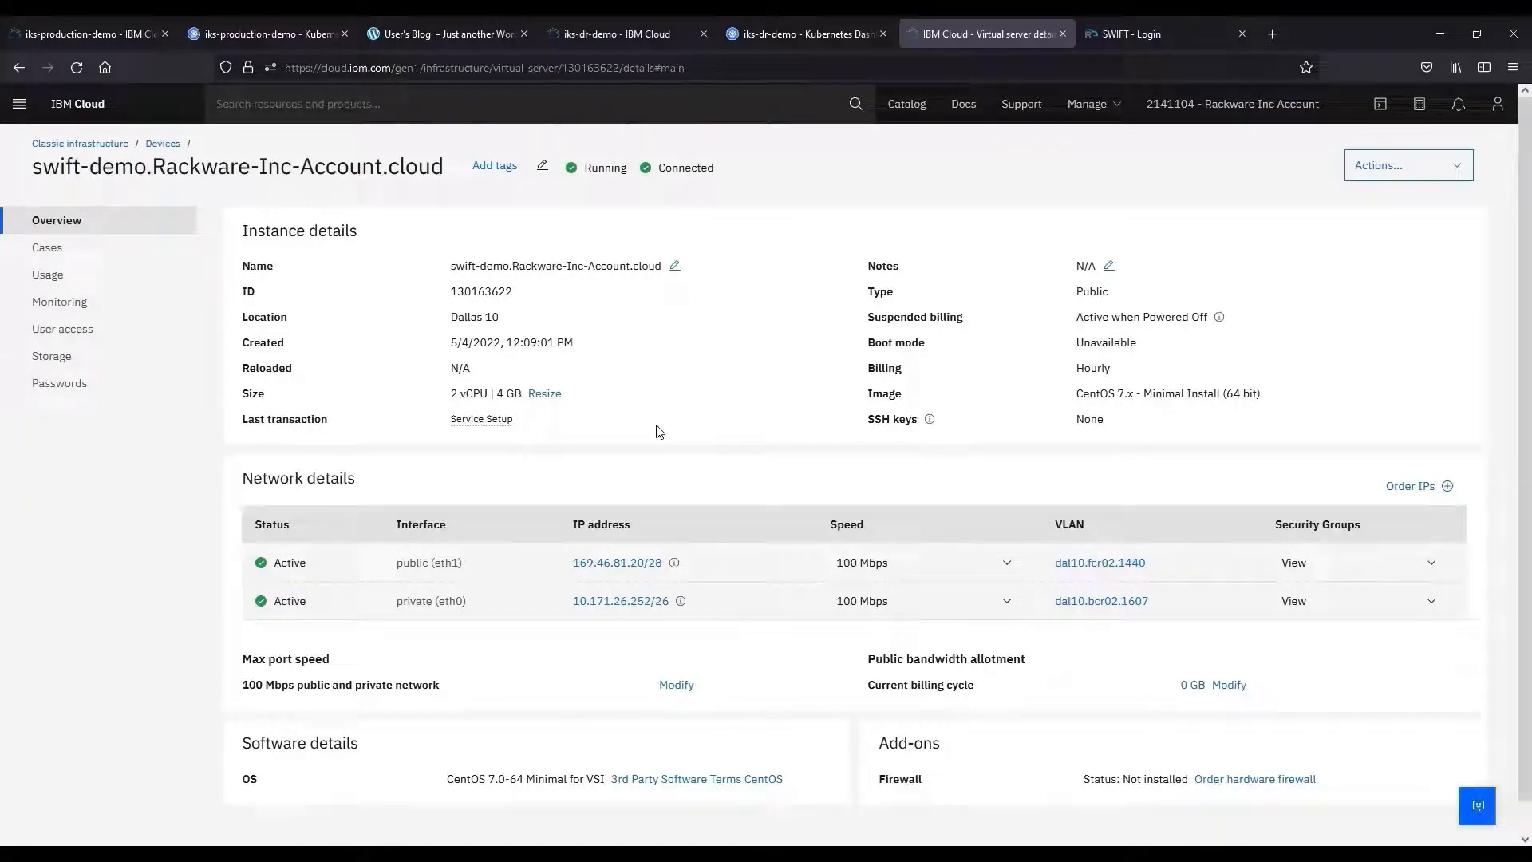
click(1125, 32)
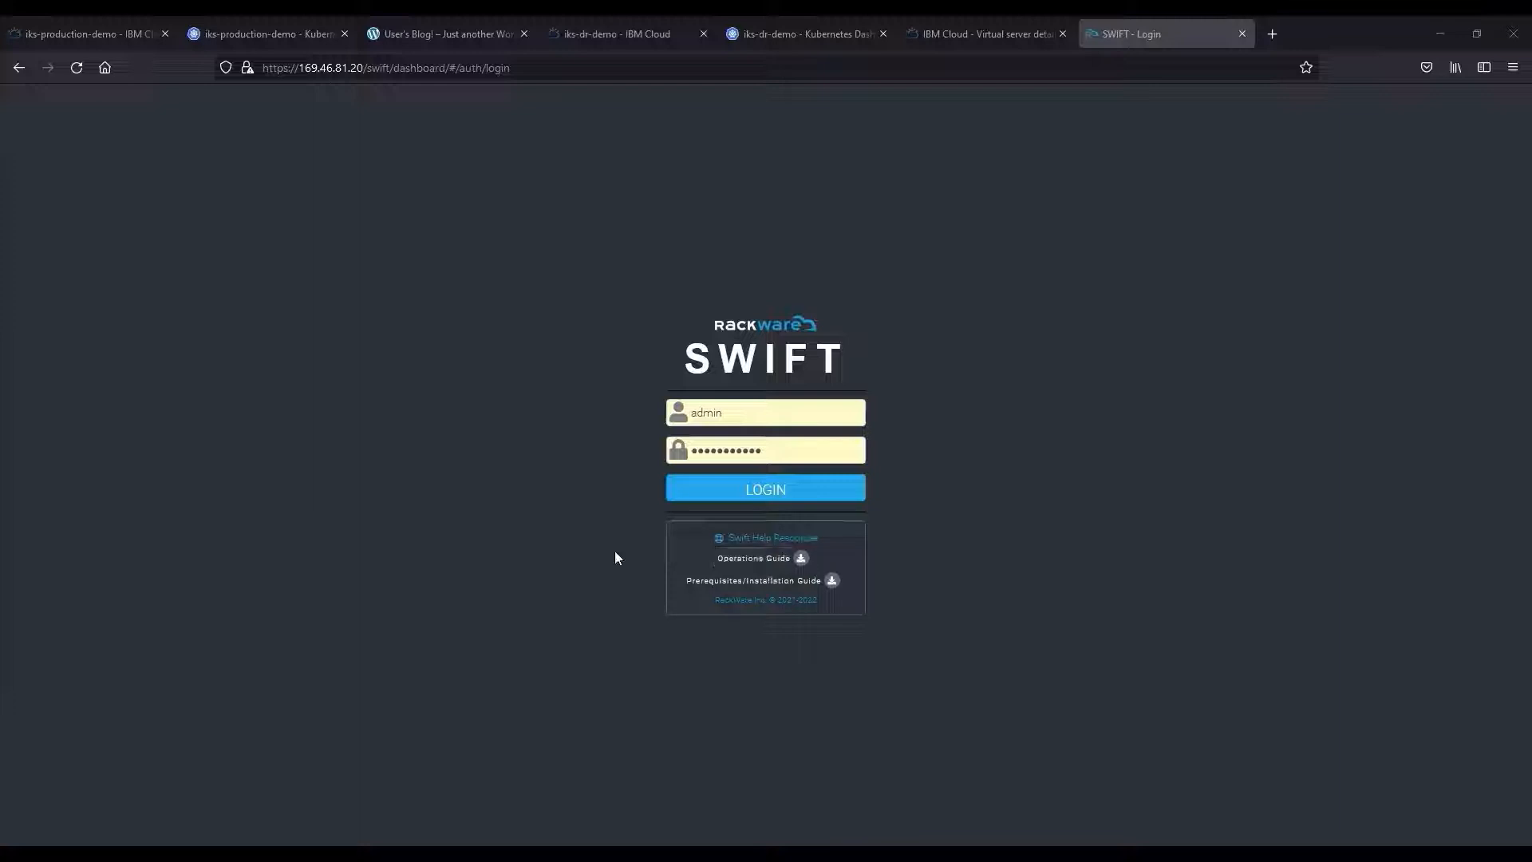
Log in to SWIFT and add the iks-production-demo IBM Cloud cluster.
click(711, 497)
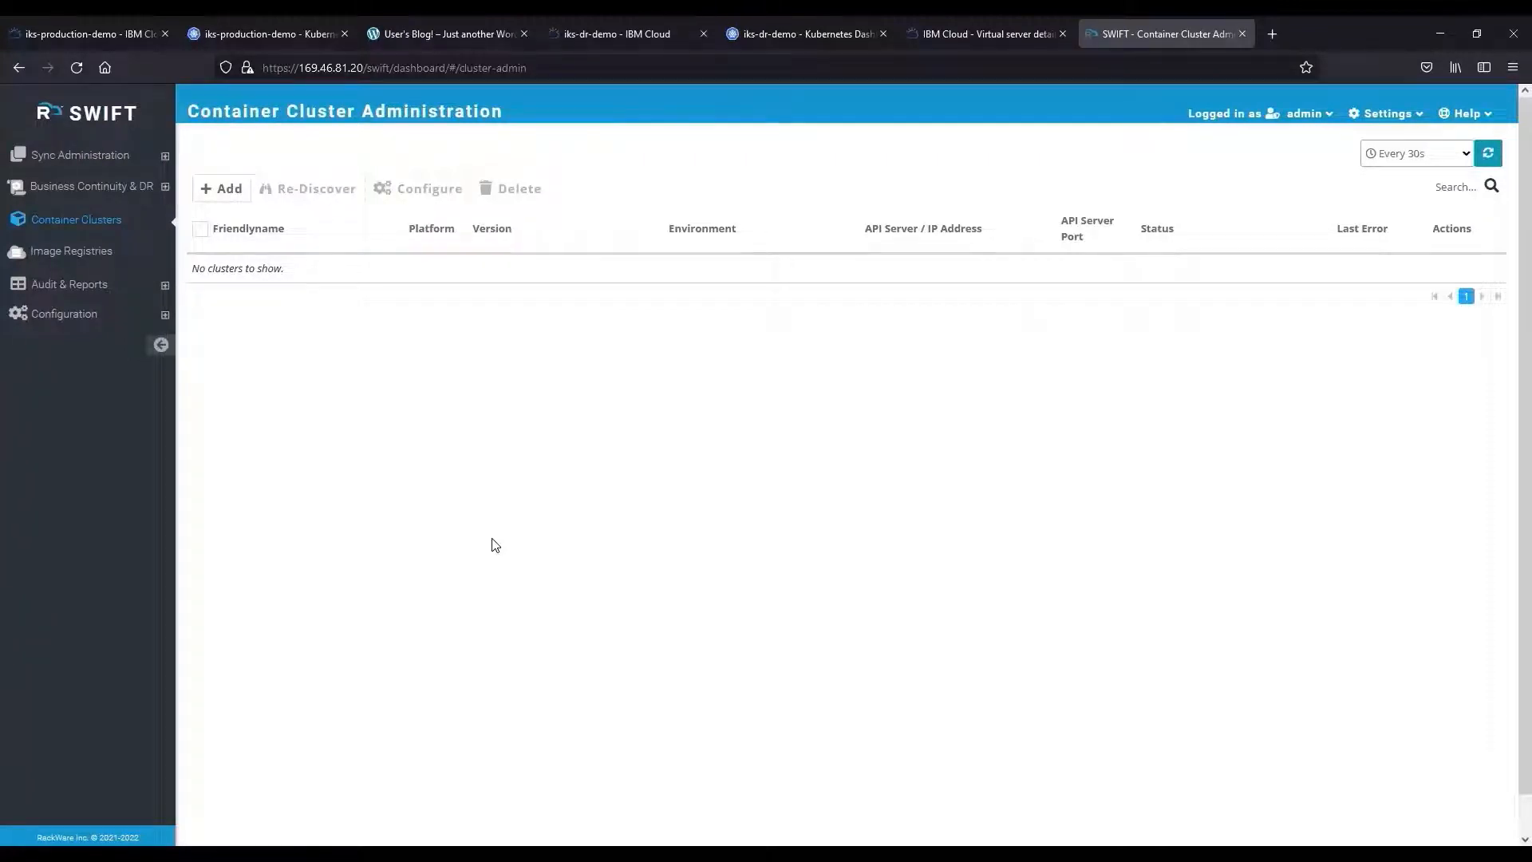
click(222, 189)
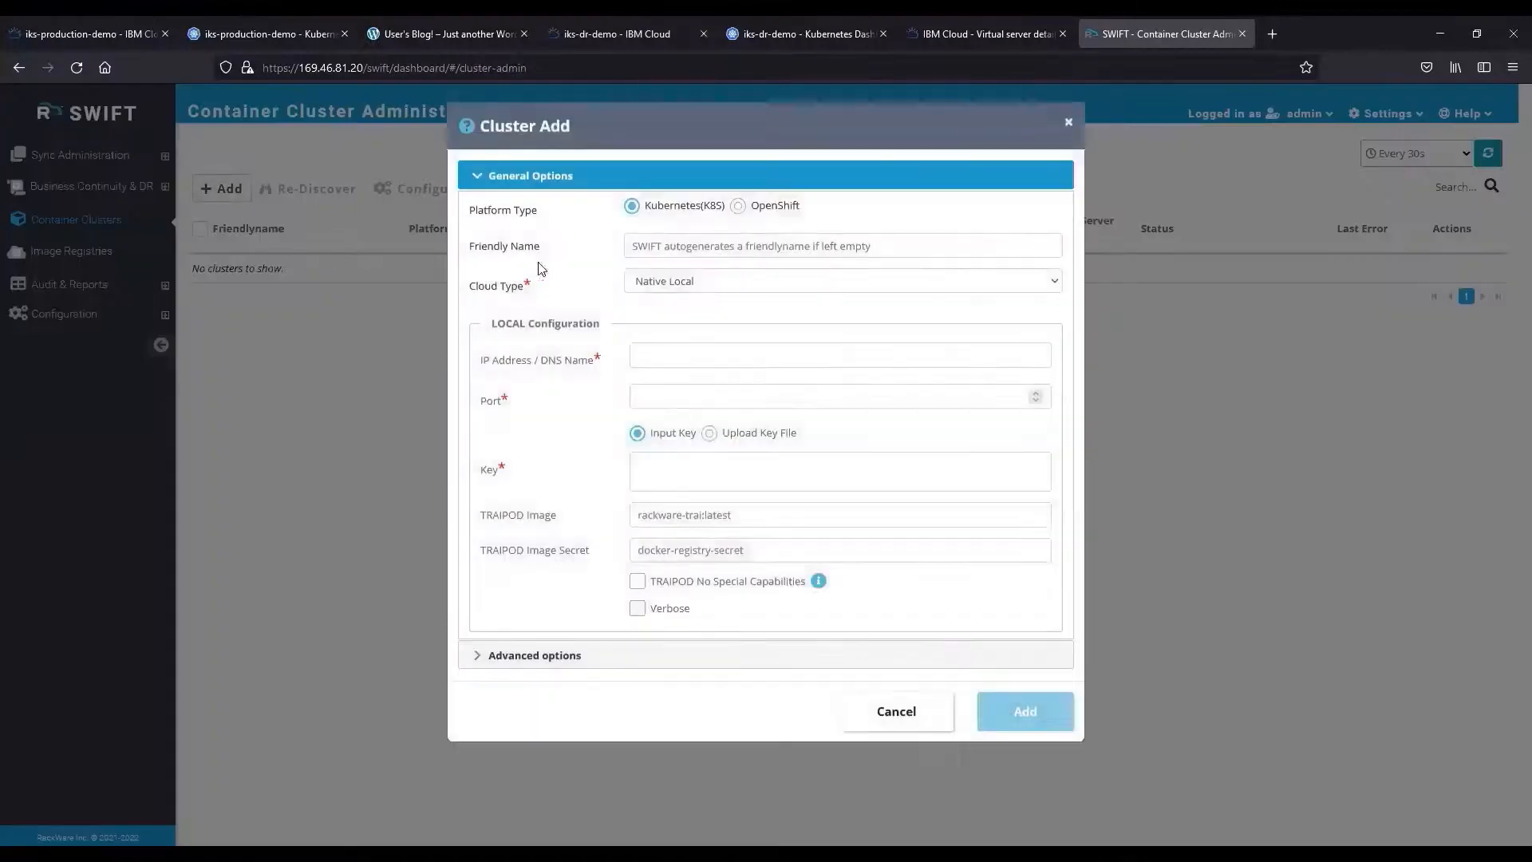
click(668, 289)
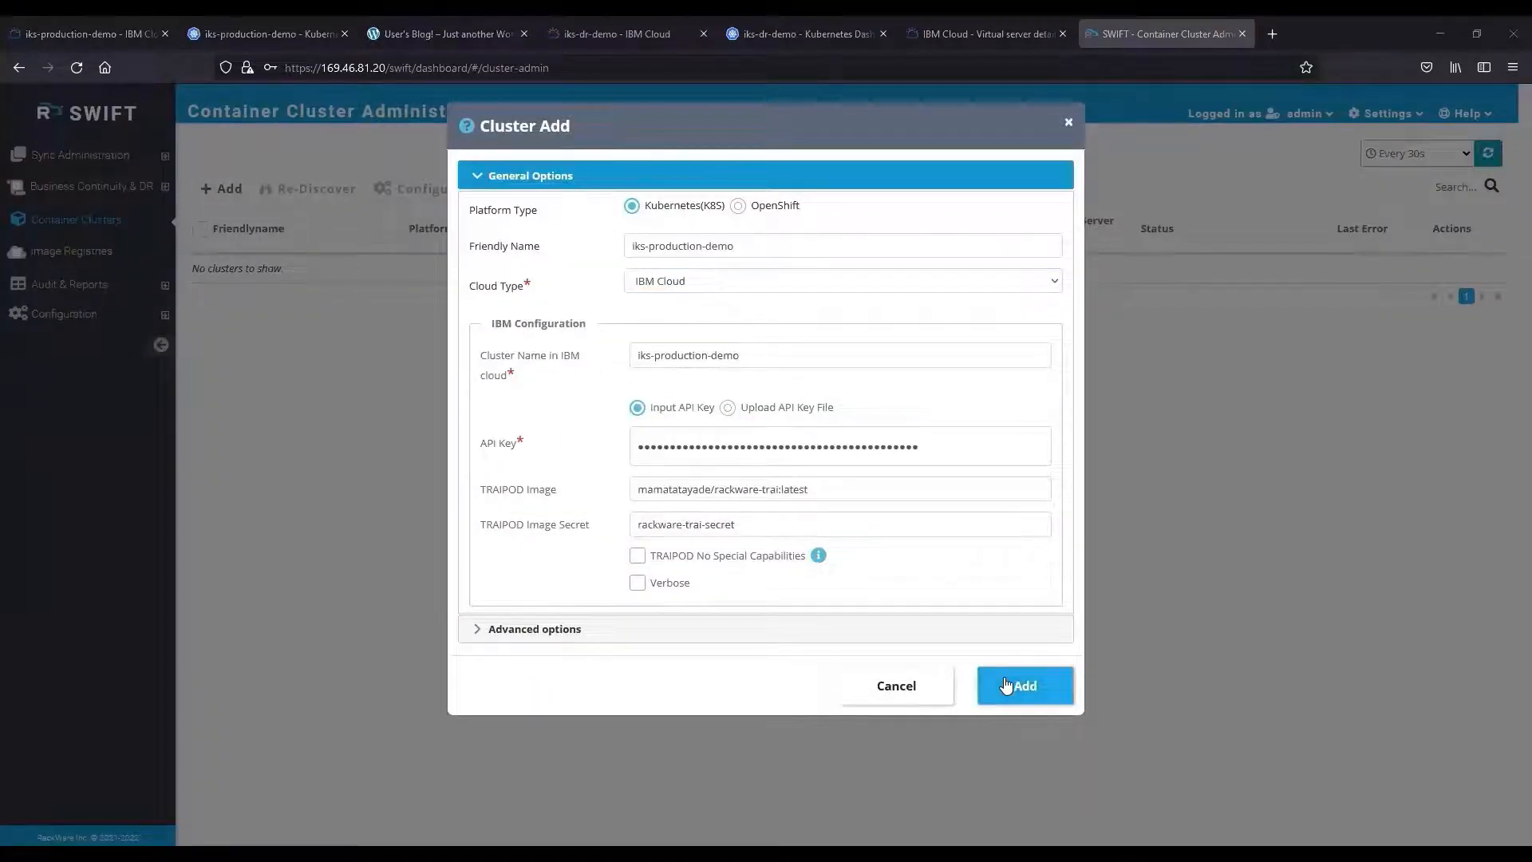
click(1006, 685)
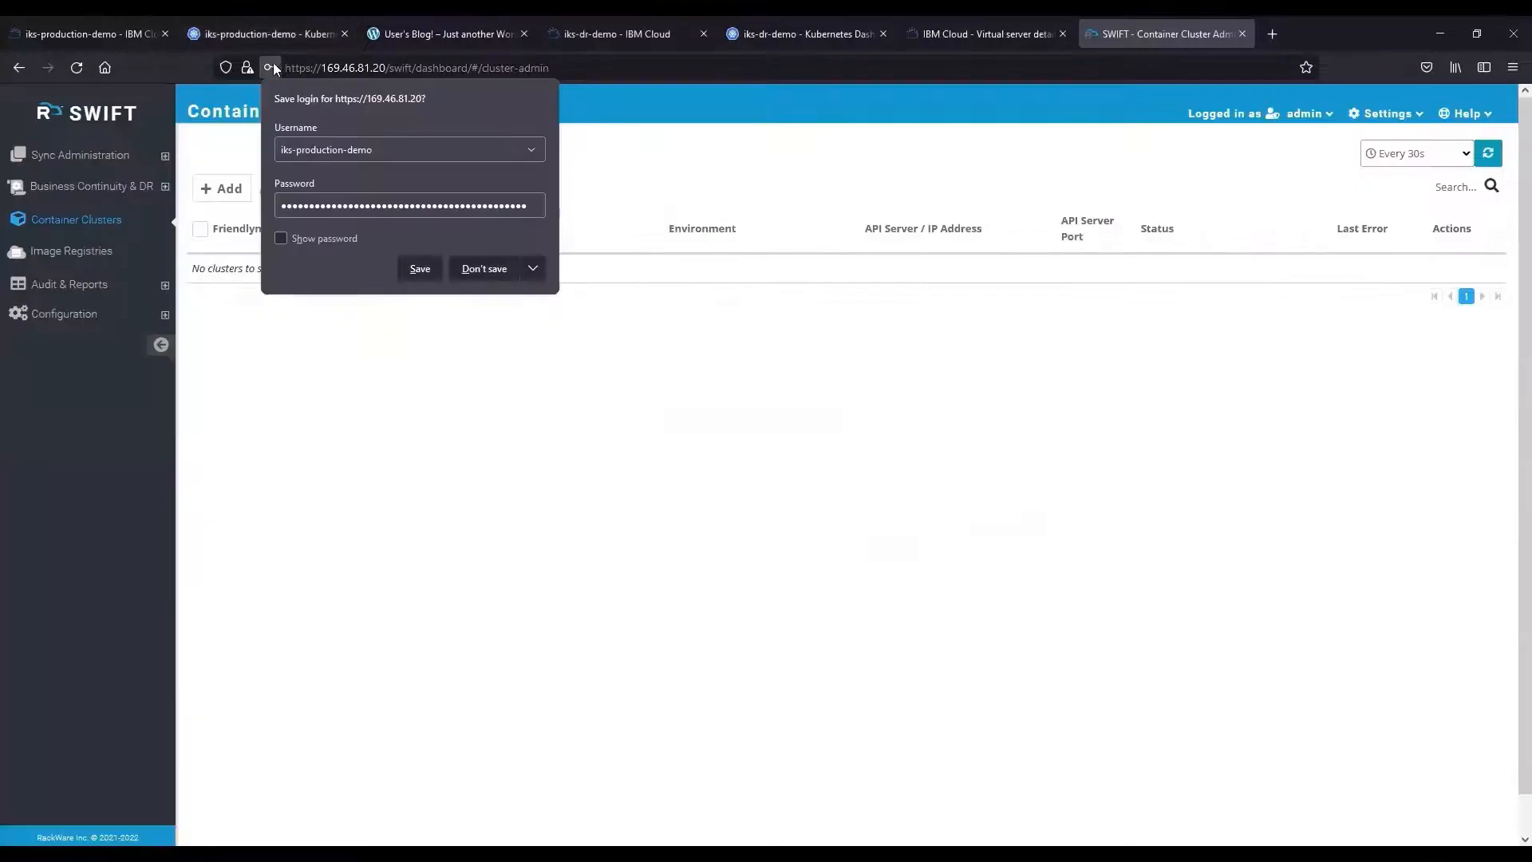
click(268, 65)
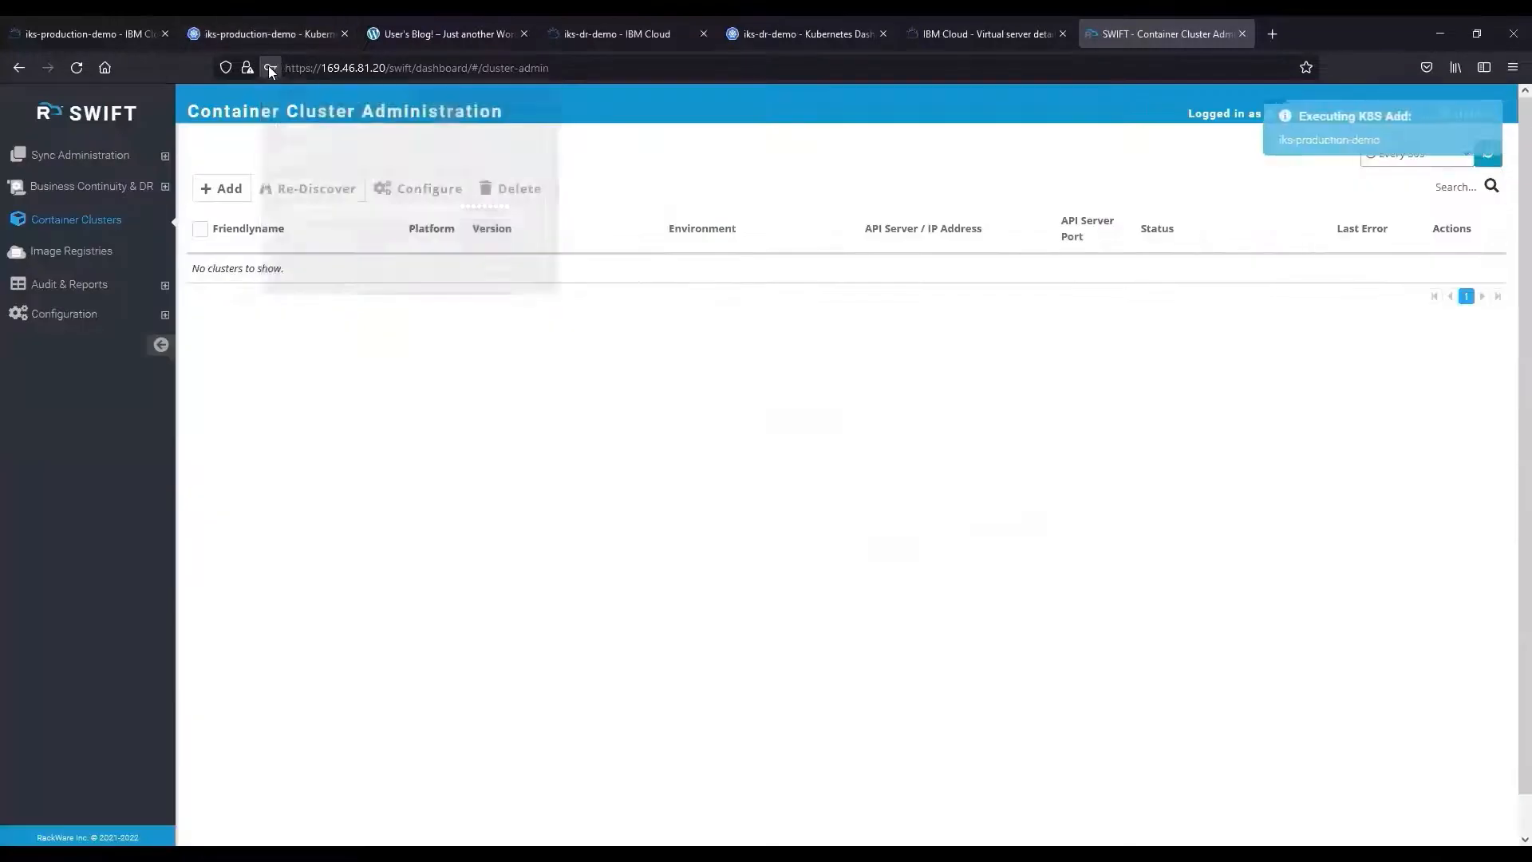
Add the iks-dr-demo IBM Cloud cluster with its names and the rackware-trai-secret image secret.
click(220, 190)
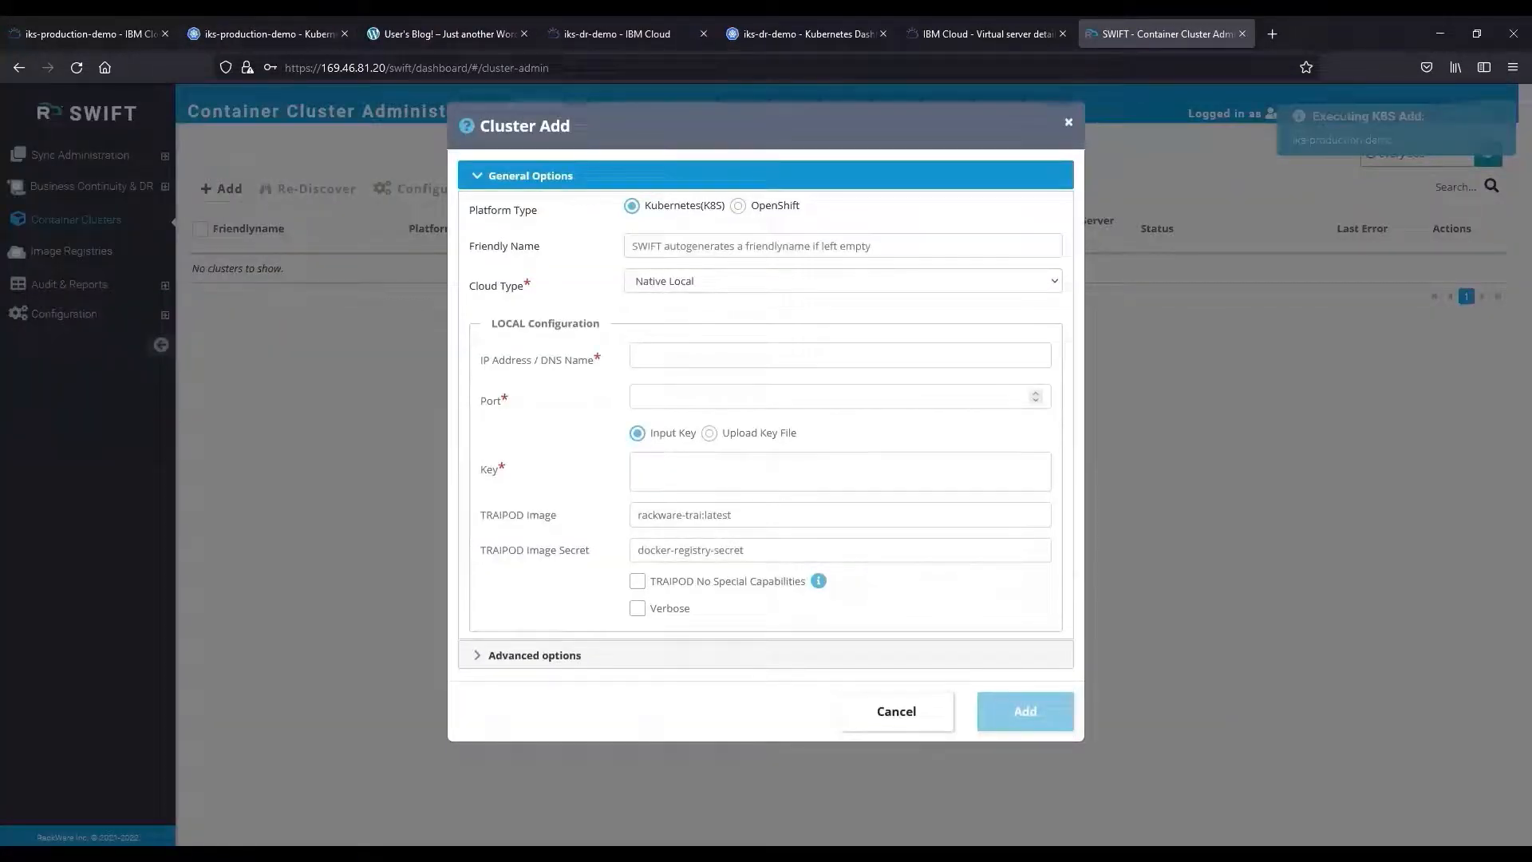
click(658, 408)
click(652, 247)
text(iks-dr-demo)
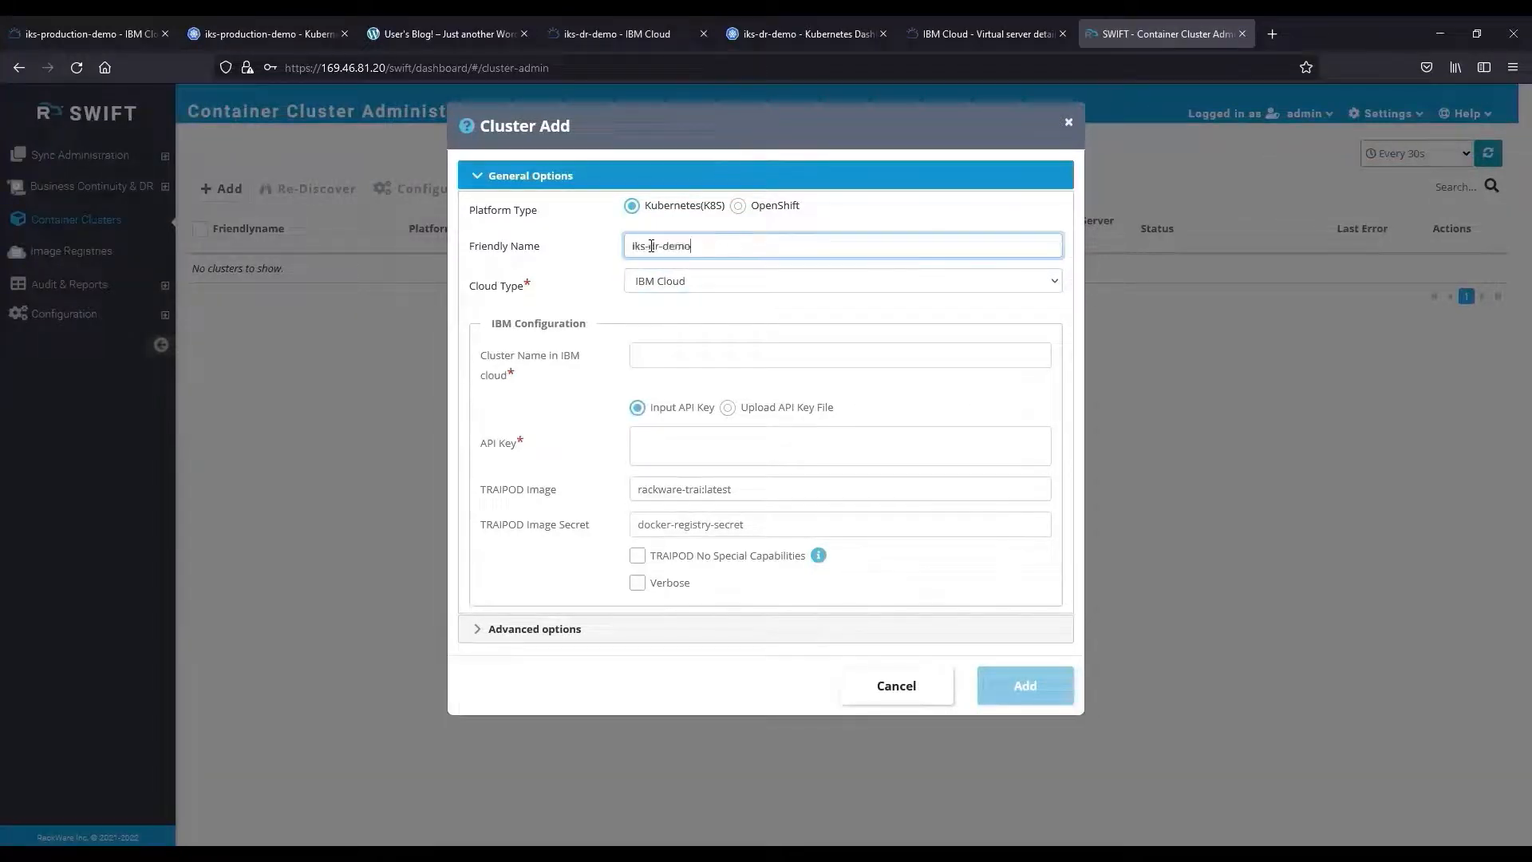
click(670, 355)
text(iks-dr-demo)
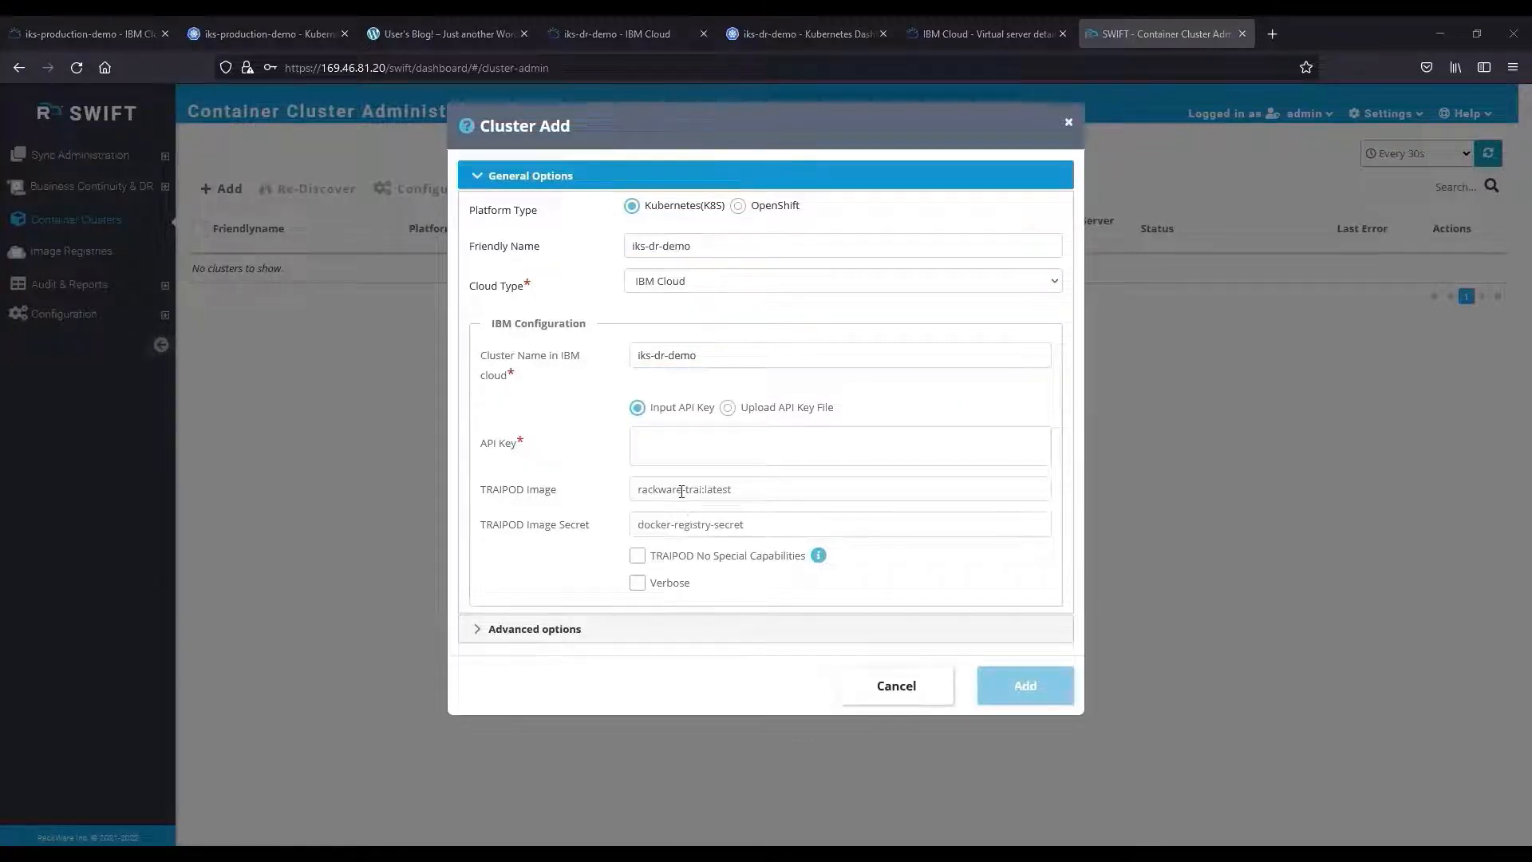
click(672, 525)
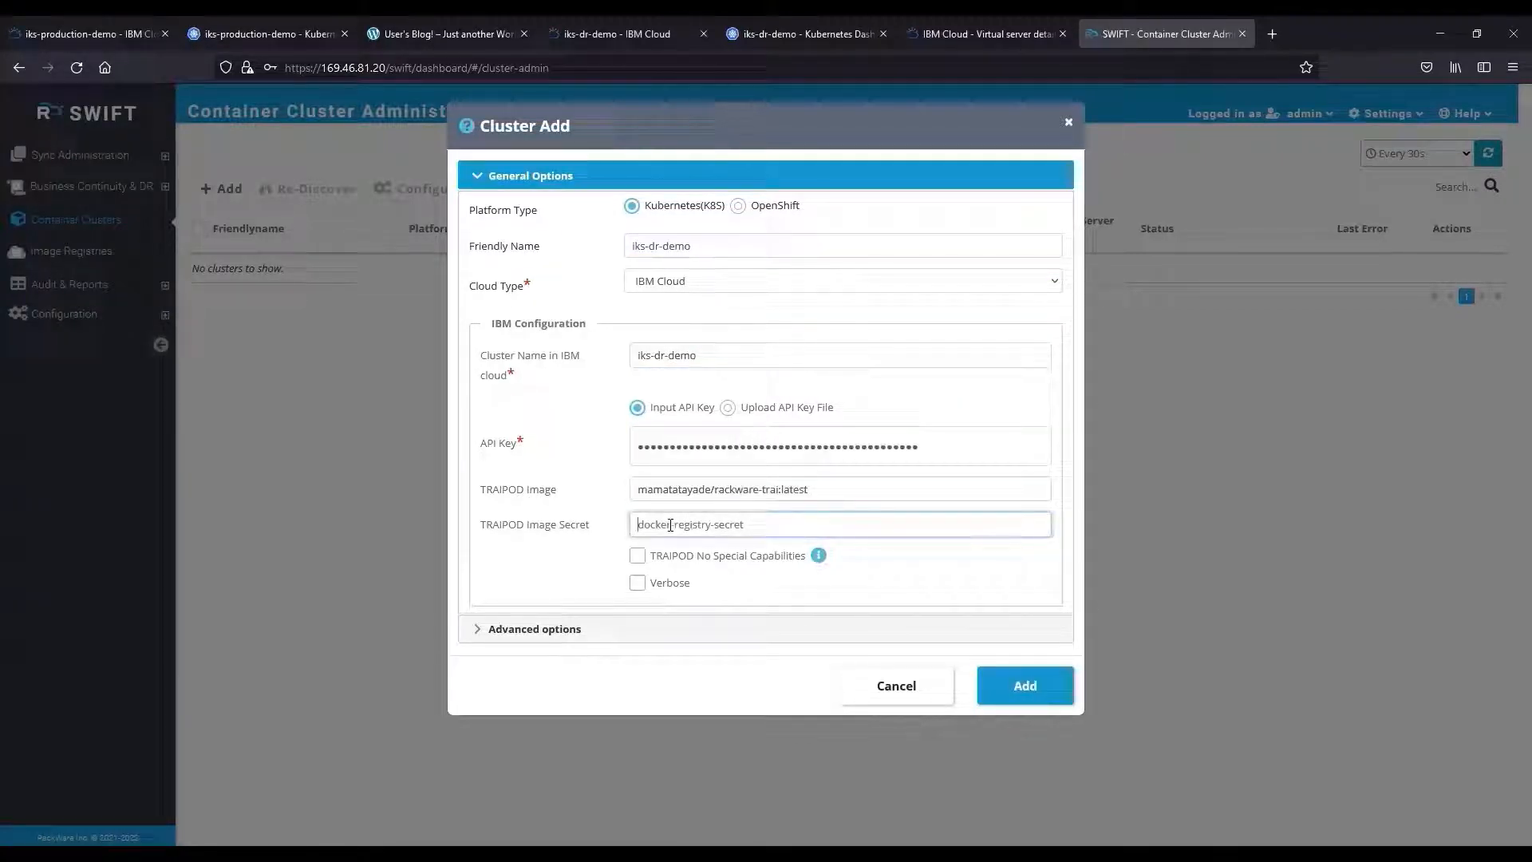
key(ctrl+v)
click(1025, 686)
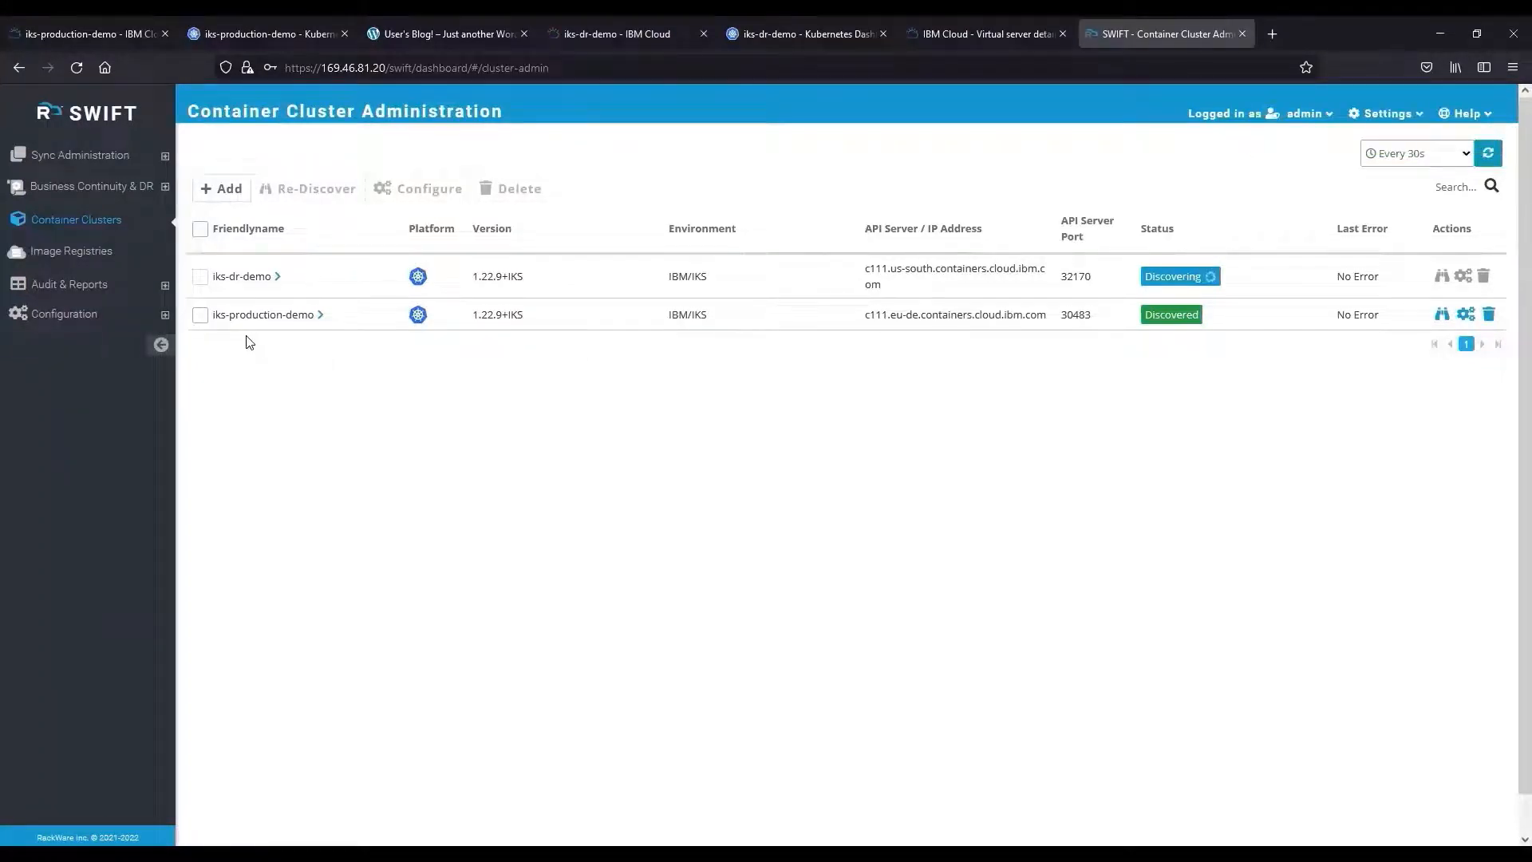
Expand iks-production-demo and point out its 1.22.9+IKS Kubernetes version.
click(320, 316)
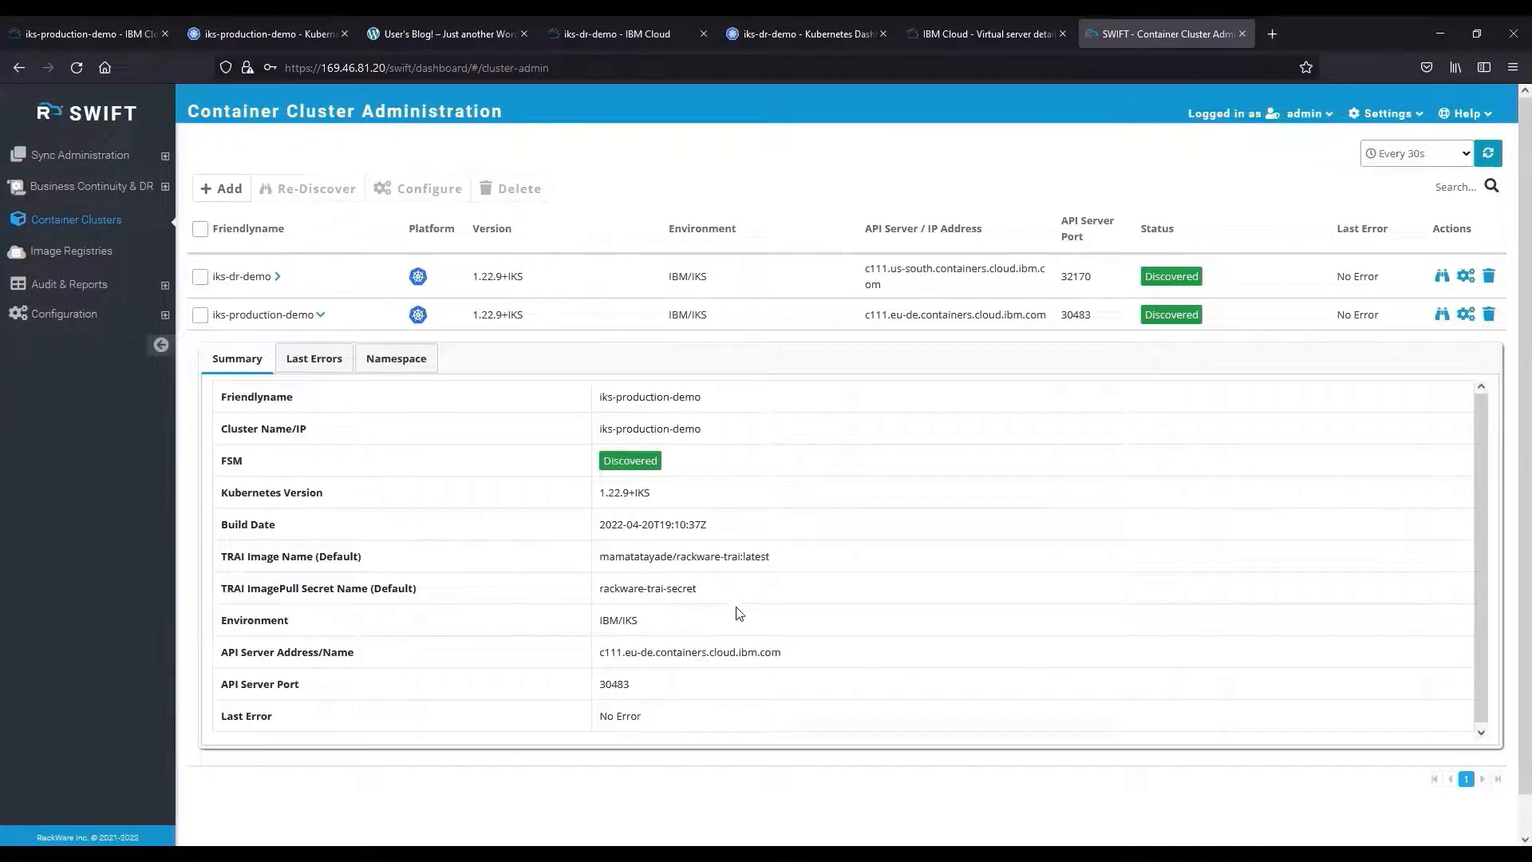
drag(606, 492, 653, 496)
click(652, 496)
Show the wordpress namespace's PersistentVolumeClaims, collapse the cluster, and expand Business Continuity & DR.
click(390, 365)
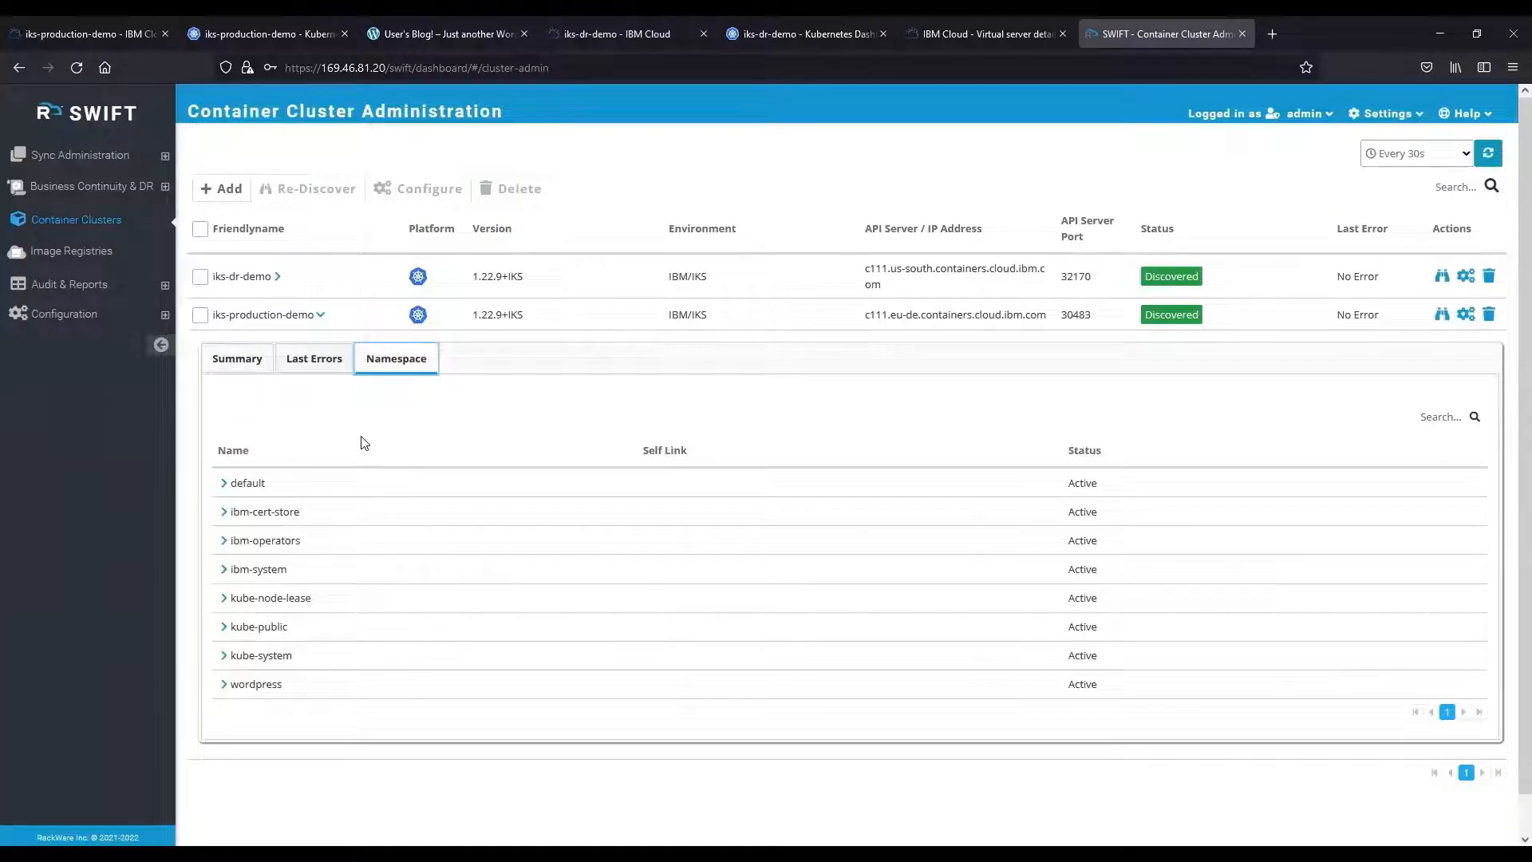
click(225, 687)
scroll(431, 674, down, 3)
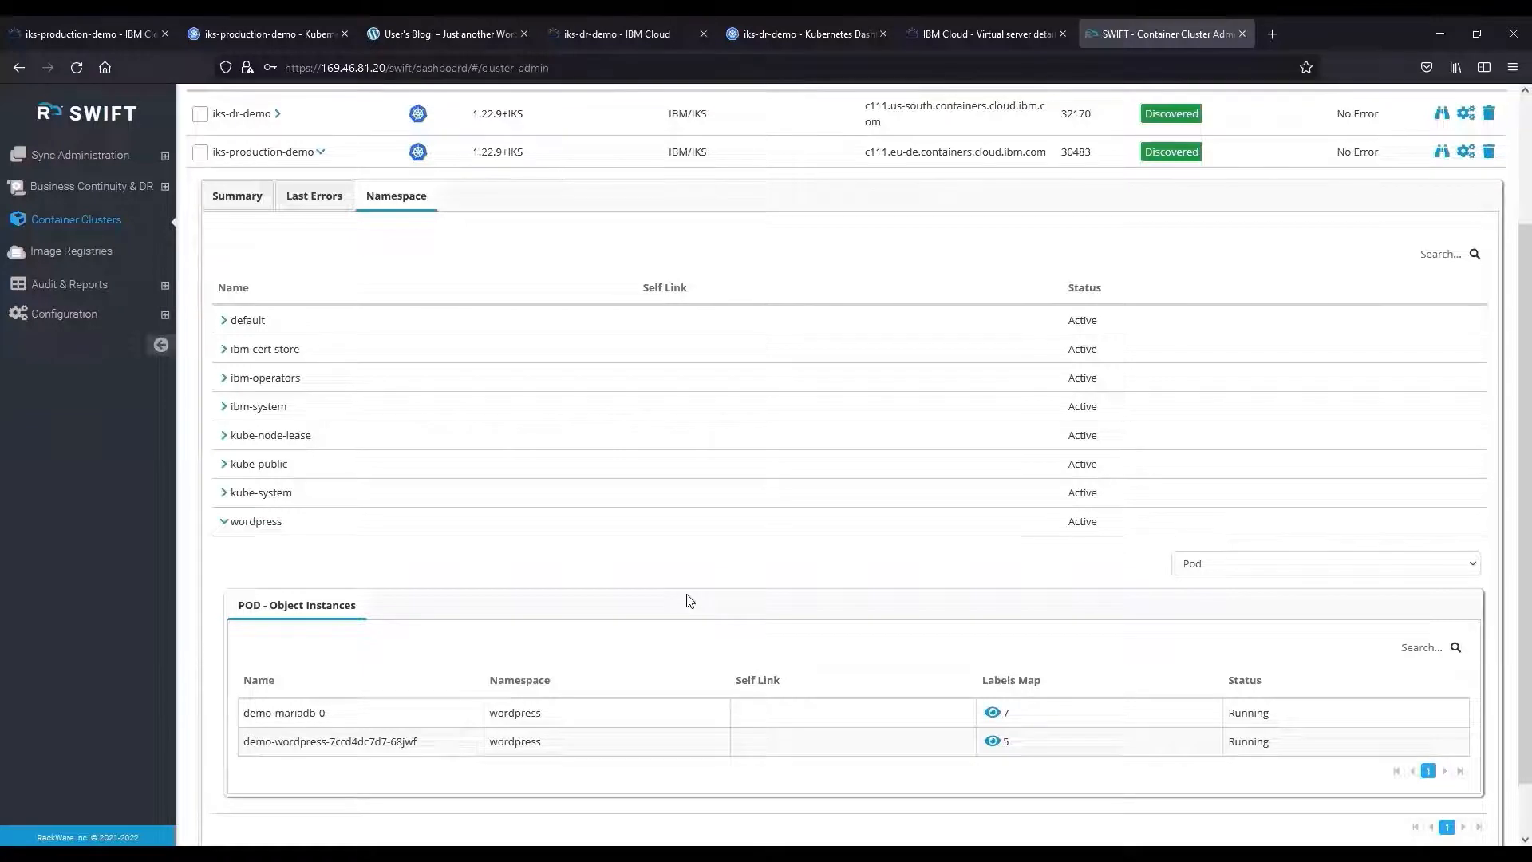
click(1225, 556)
click(1221, 549)
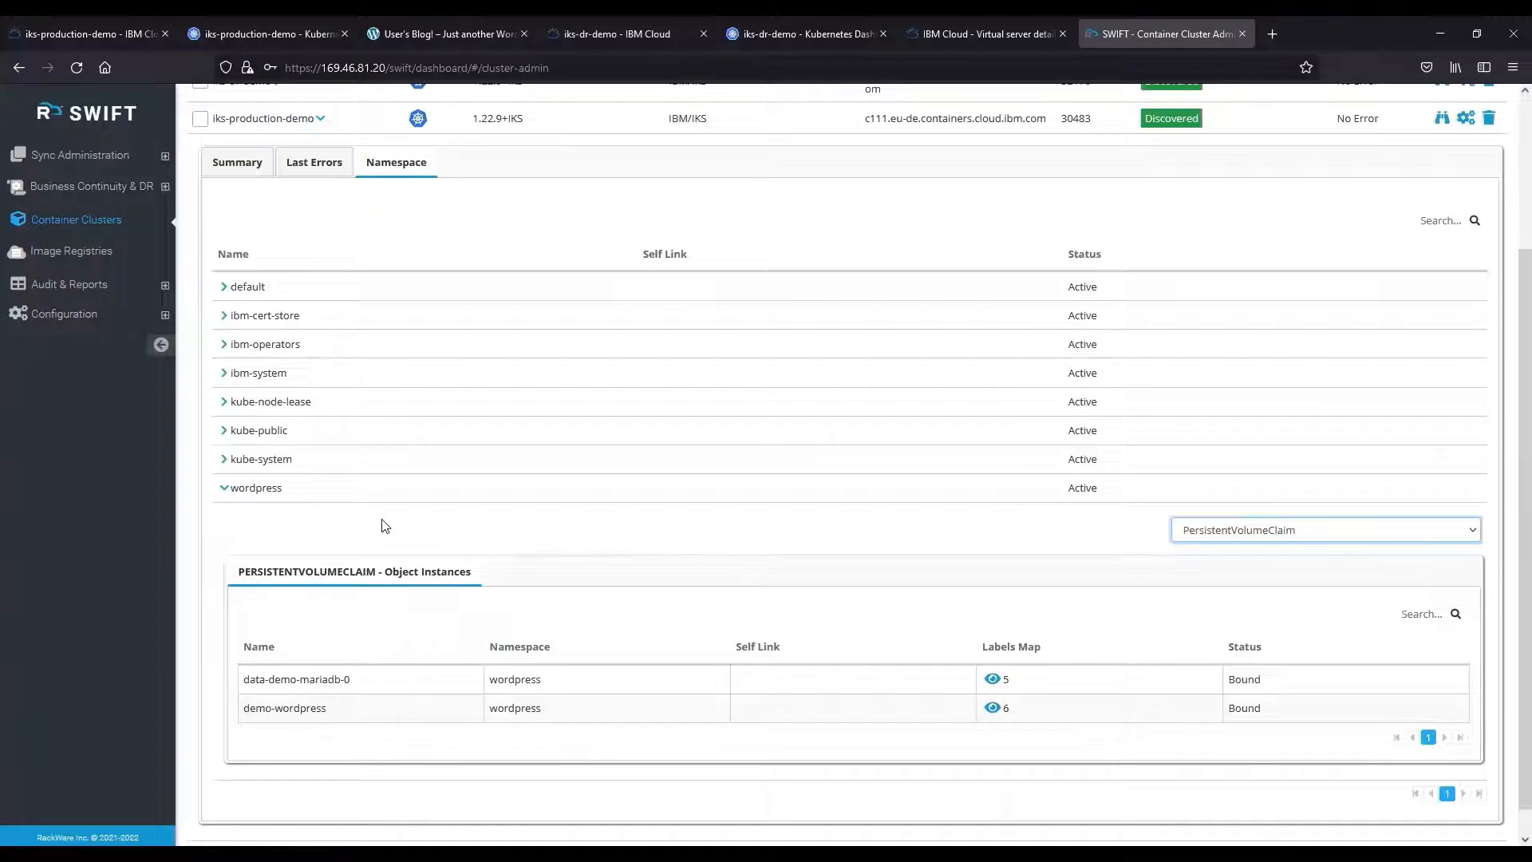
scroll(383, 525, up, 2)
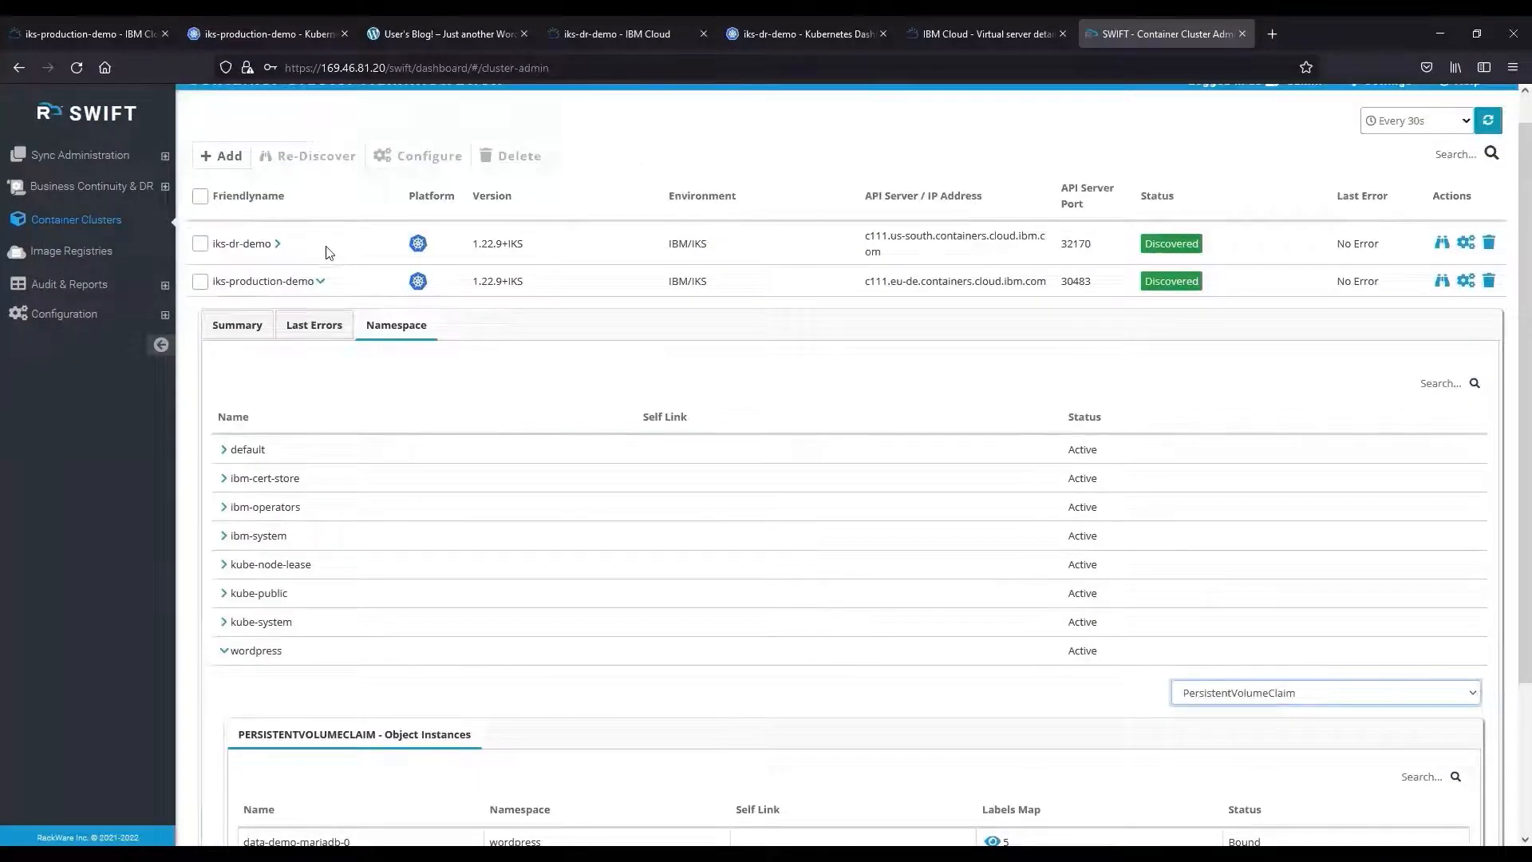
click(321, 284)
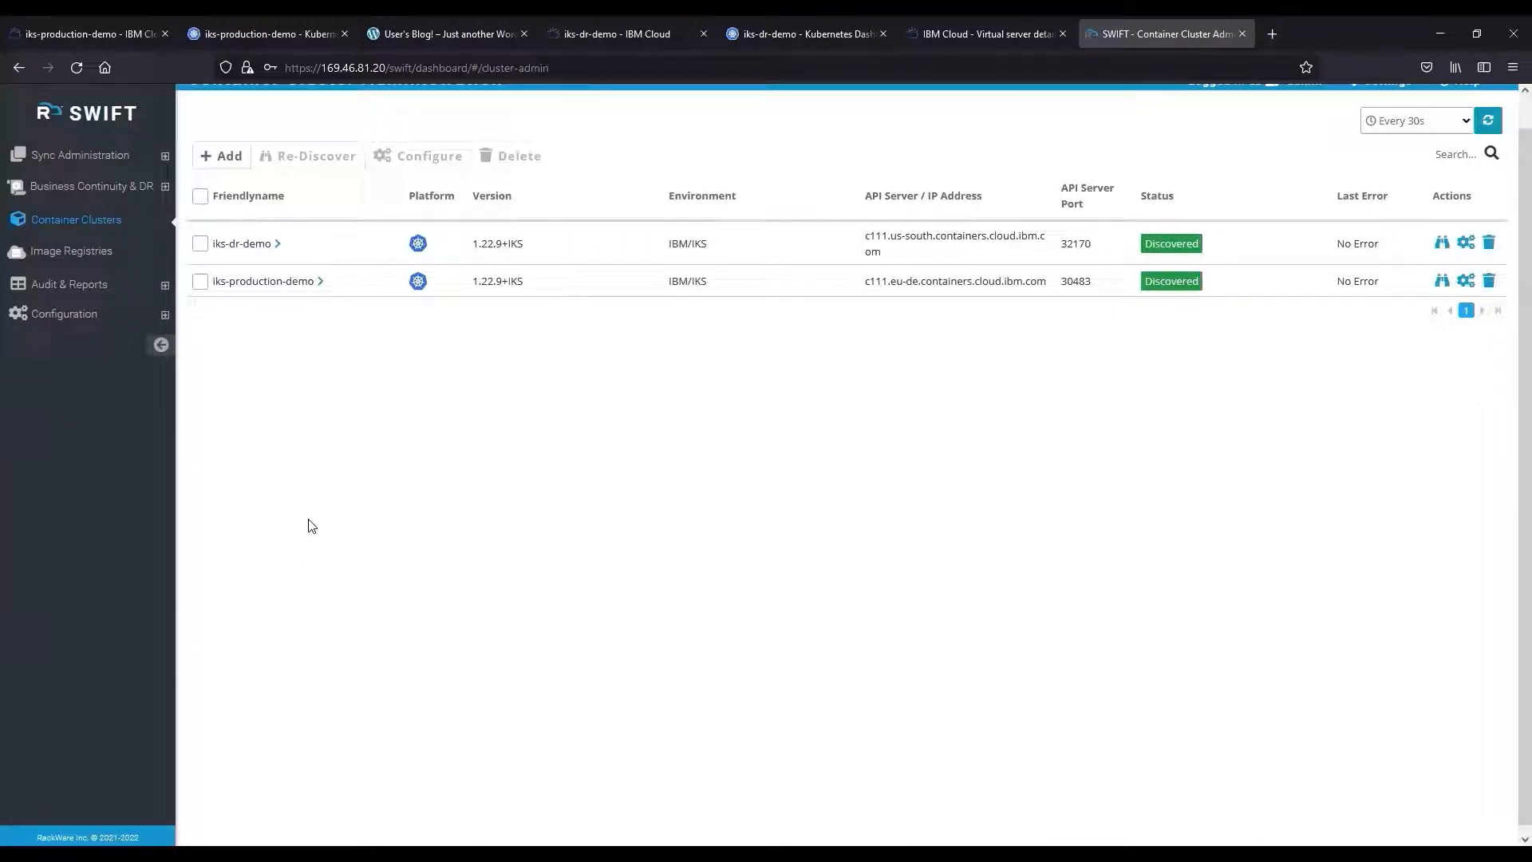
click(162, 188)
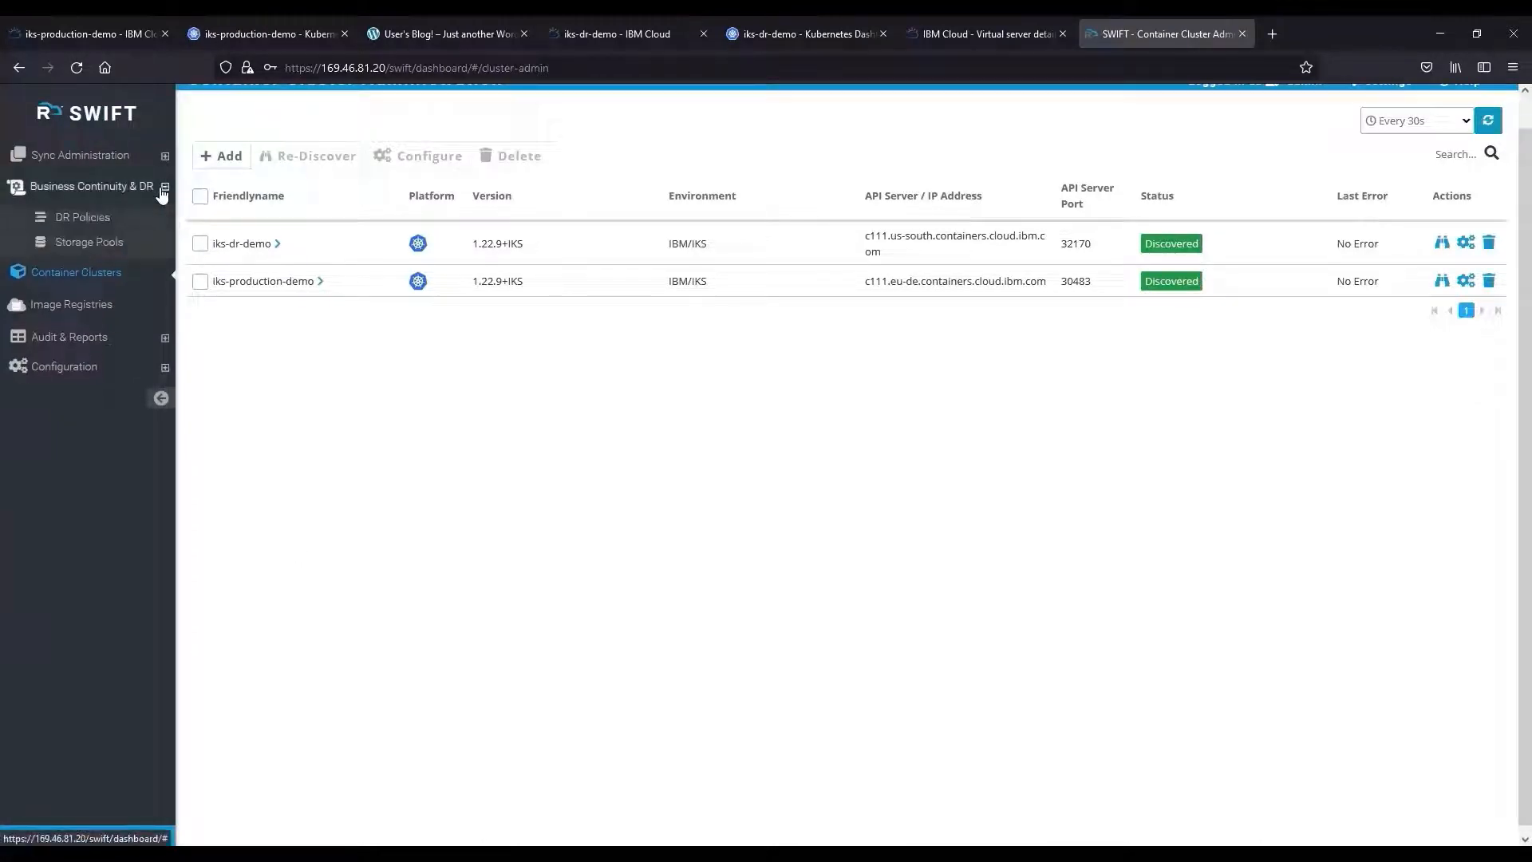
Create the storage pool BackupPool using block device /dev/xvdc.
click(112, 243)
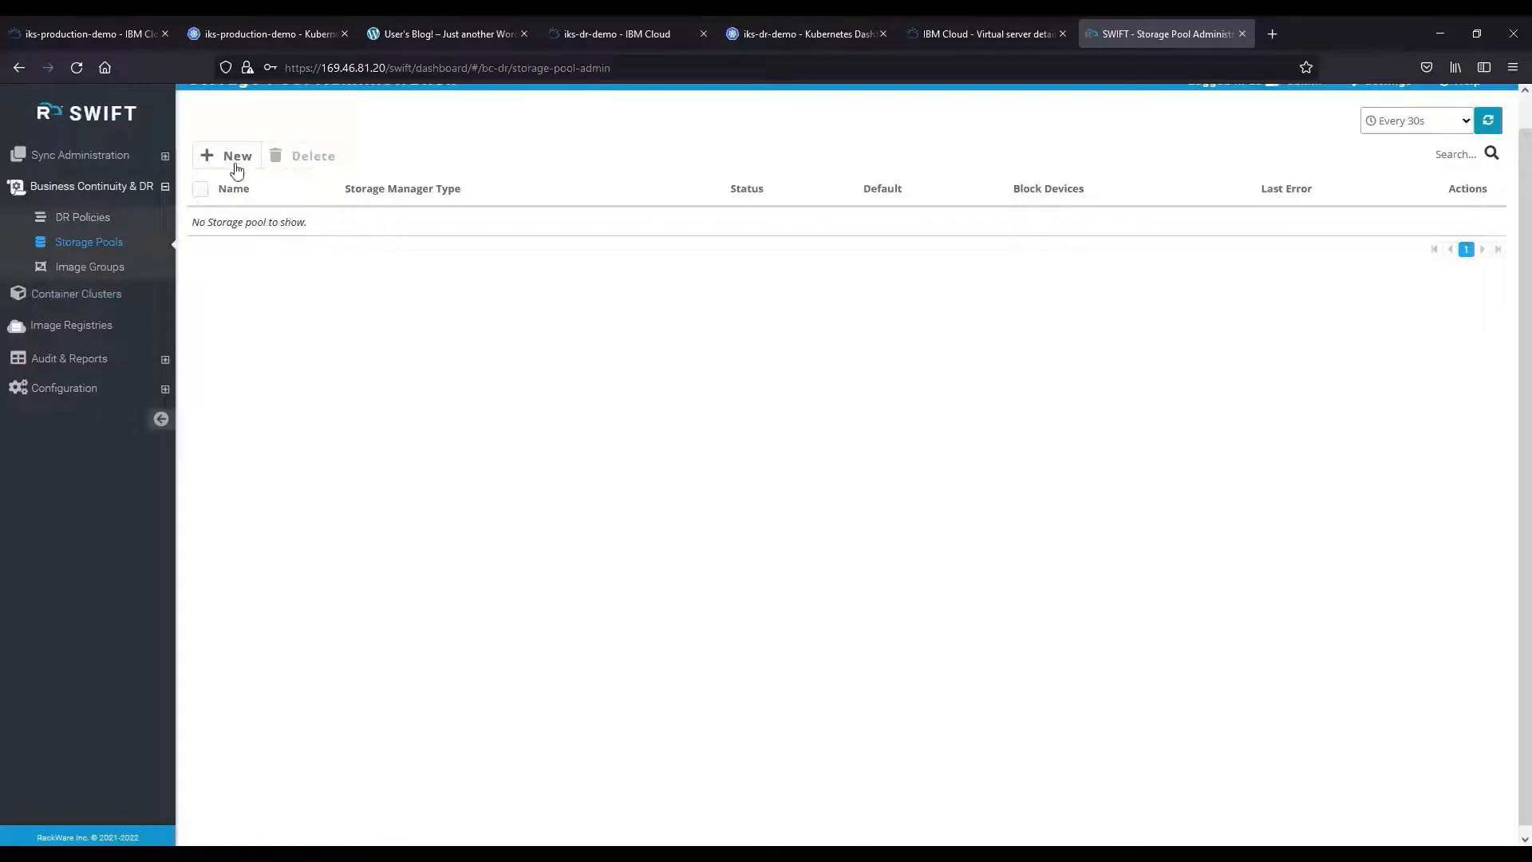
click(233, 157)
click(643, 174)
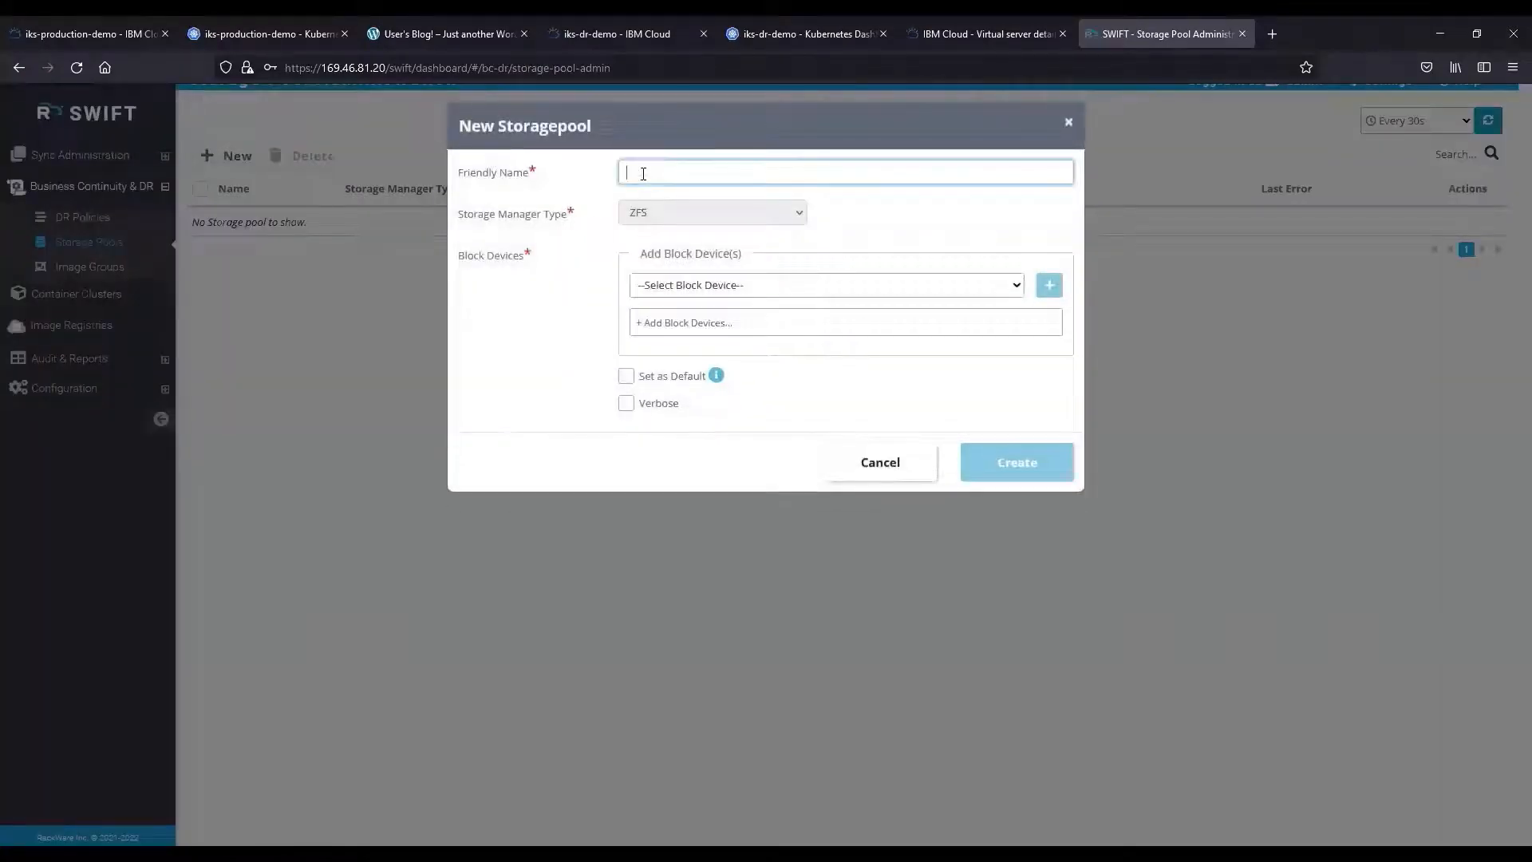
text(BackupPool)
click(700, 286)
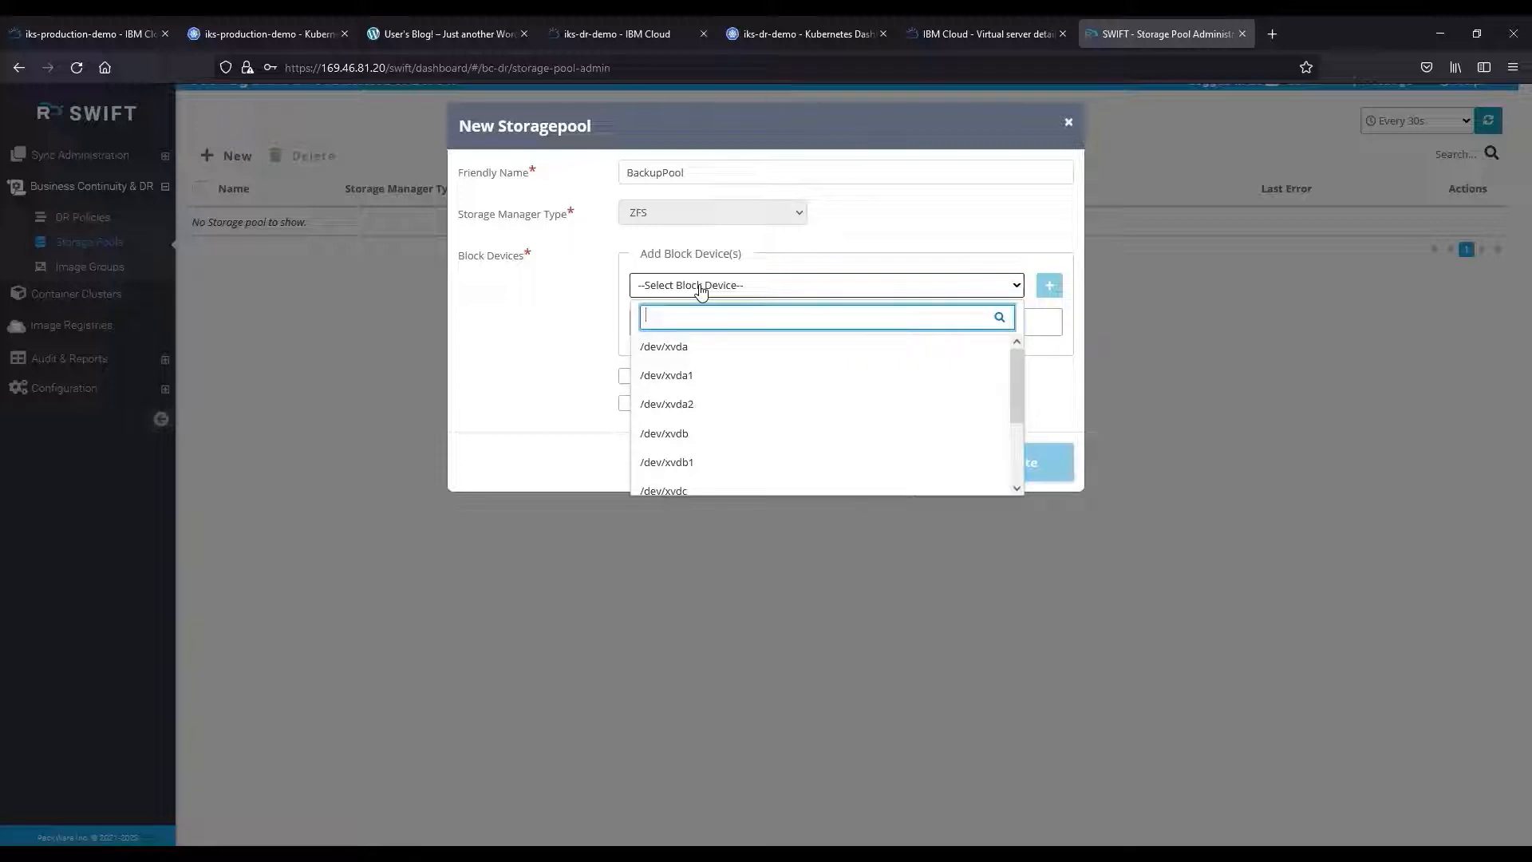
click(714, 489)
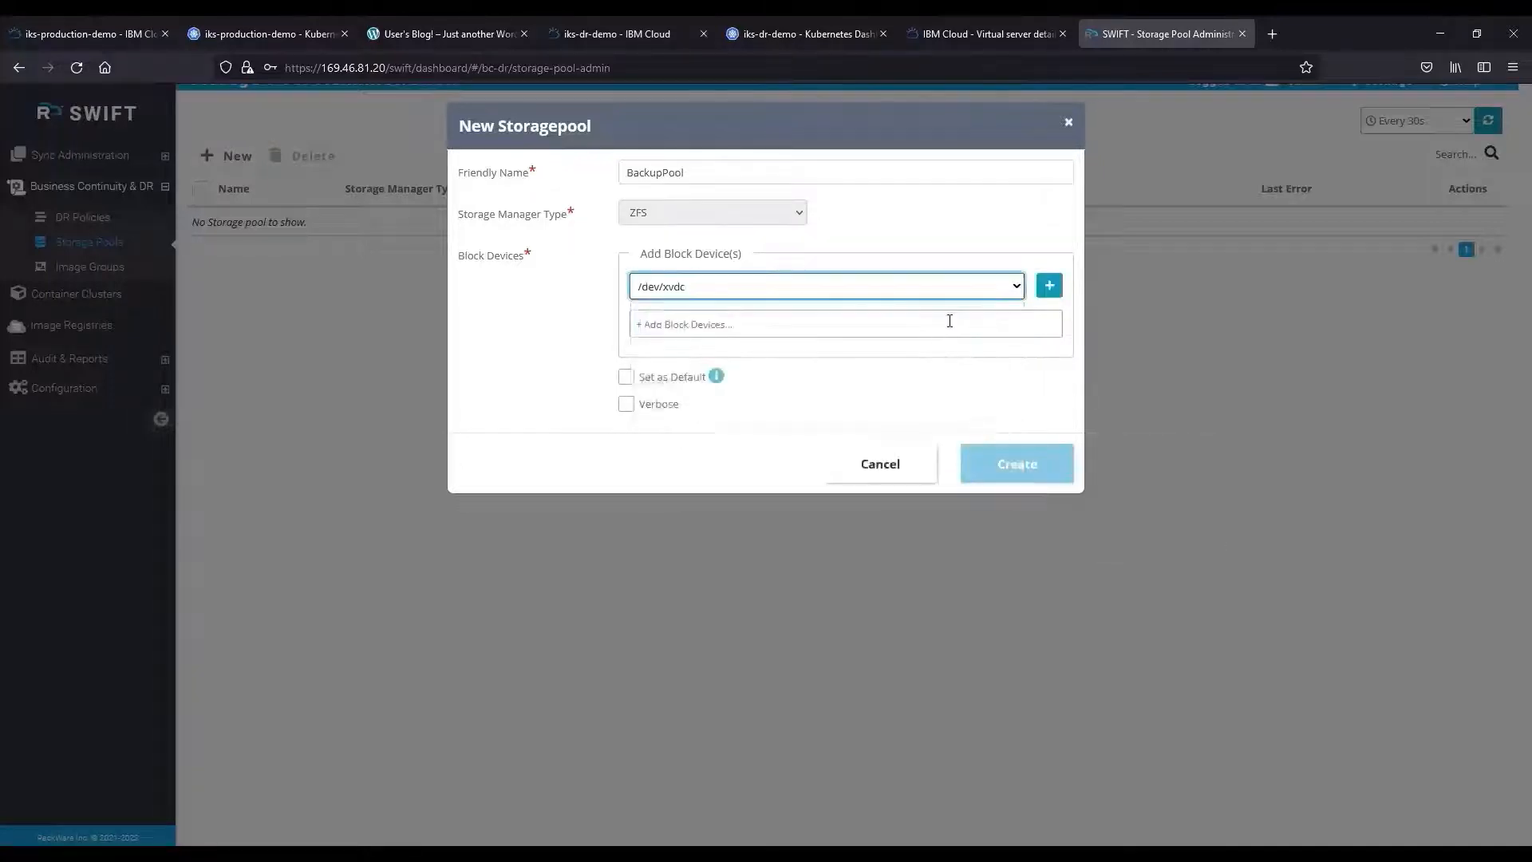
click(1042, 289)
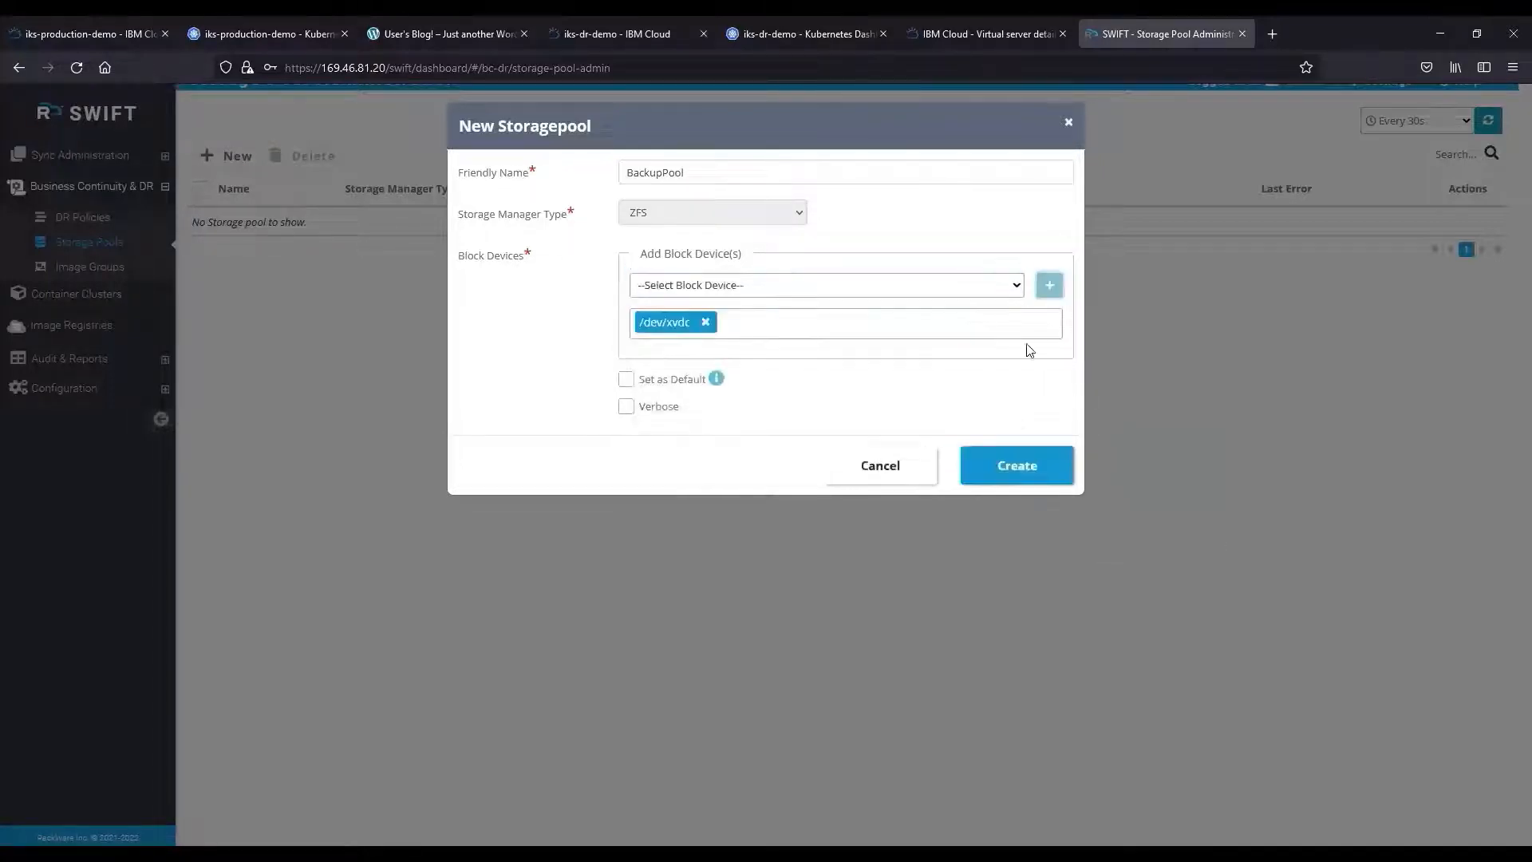
click(1009, 468)
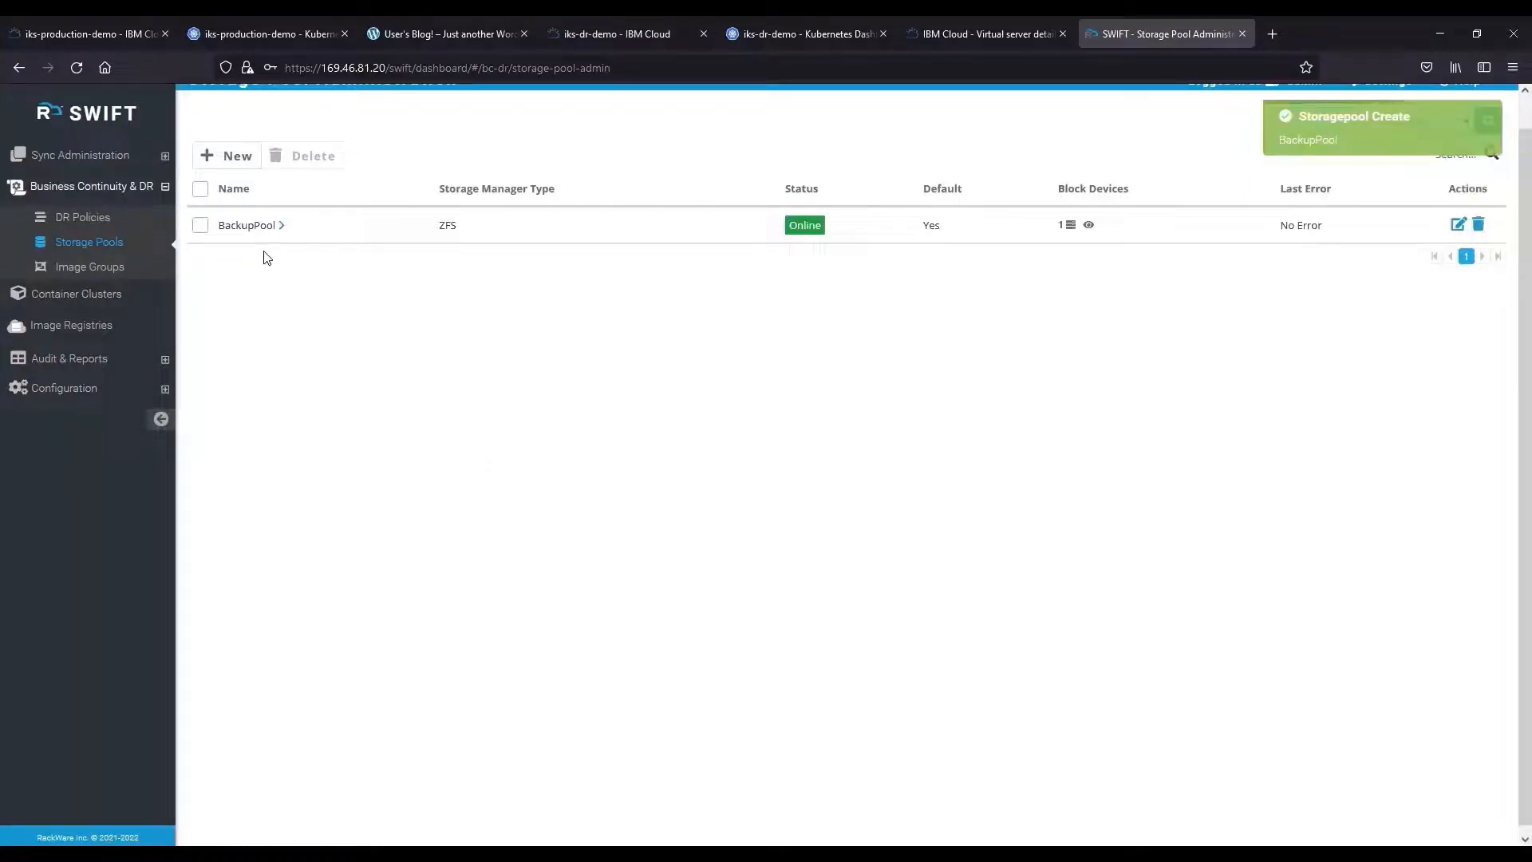
View BackupPool's summary, collapse it, and go to the DR Policies page.
click(281, 226)
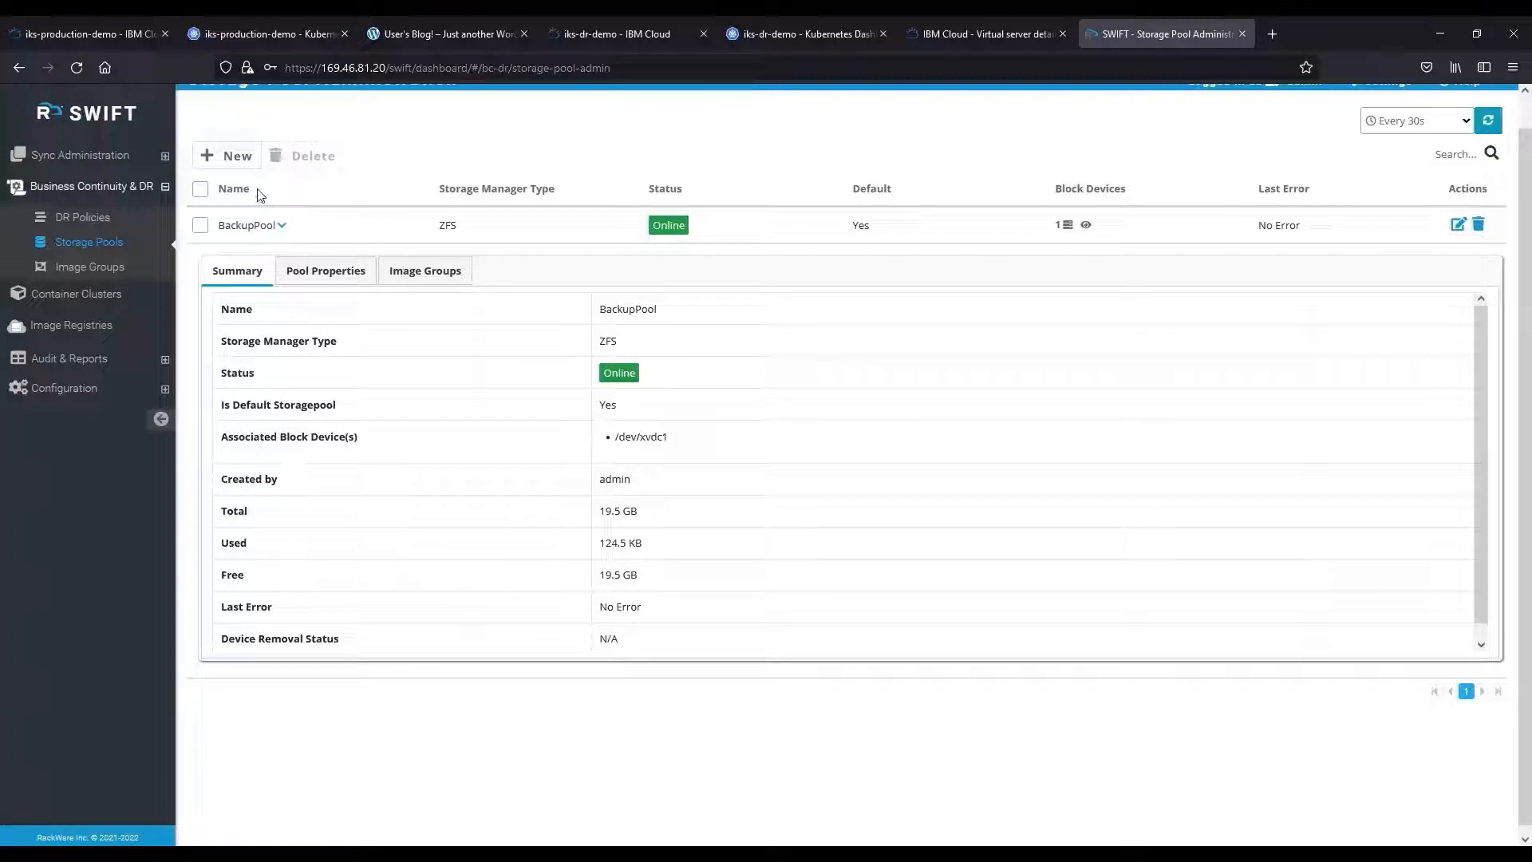
click(280, 230)
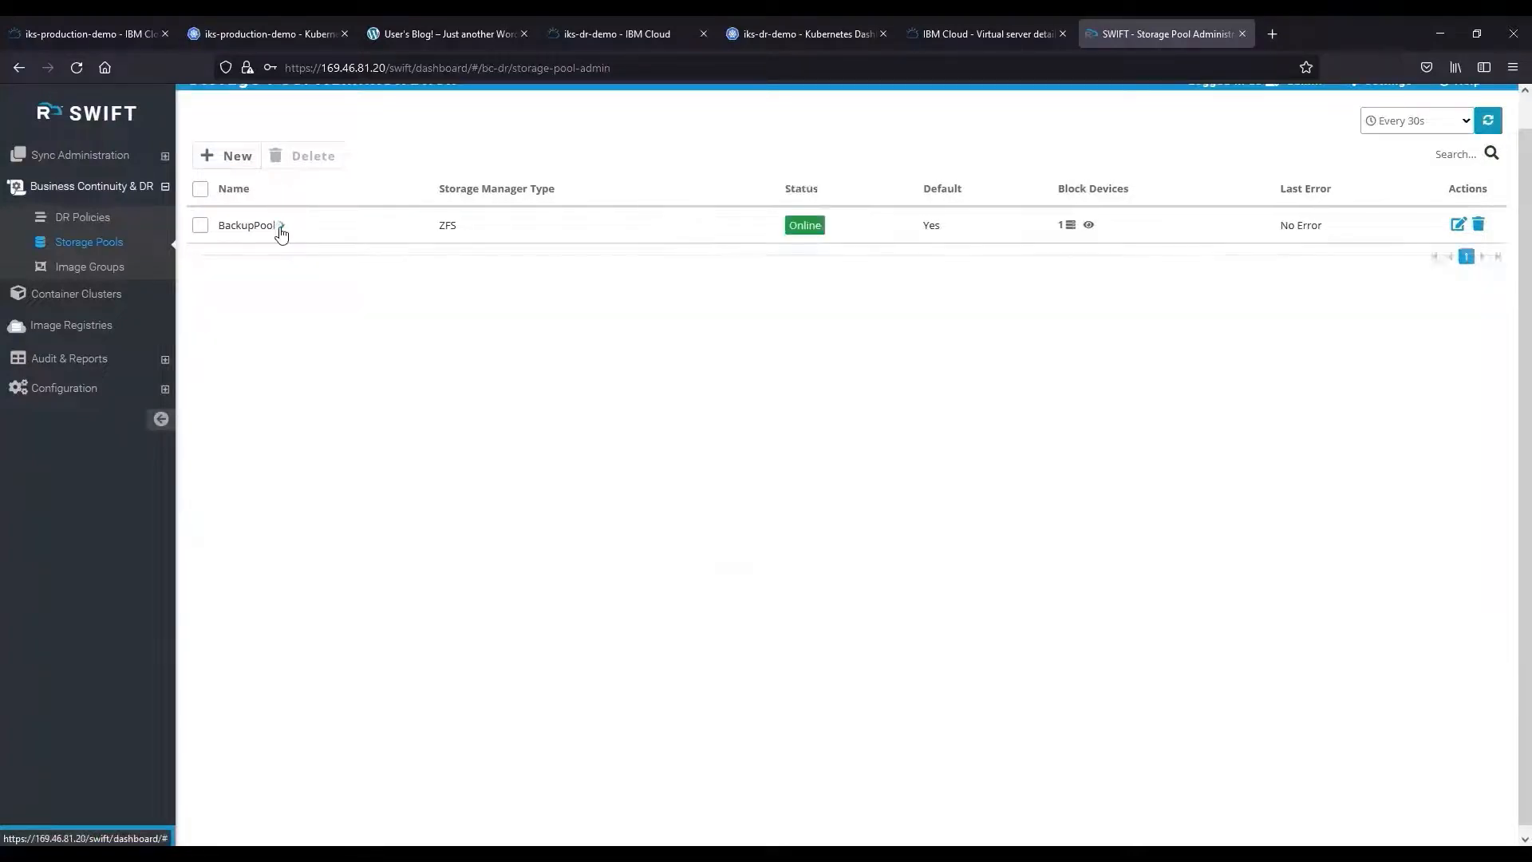
click(83, 217)
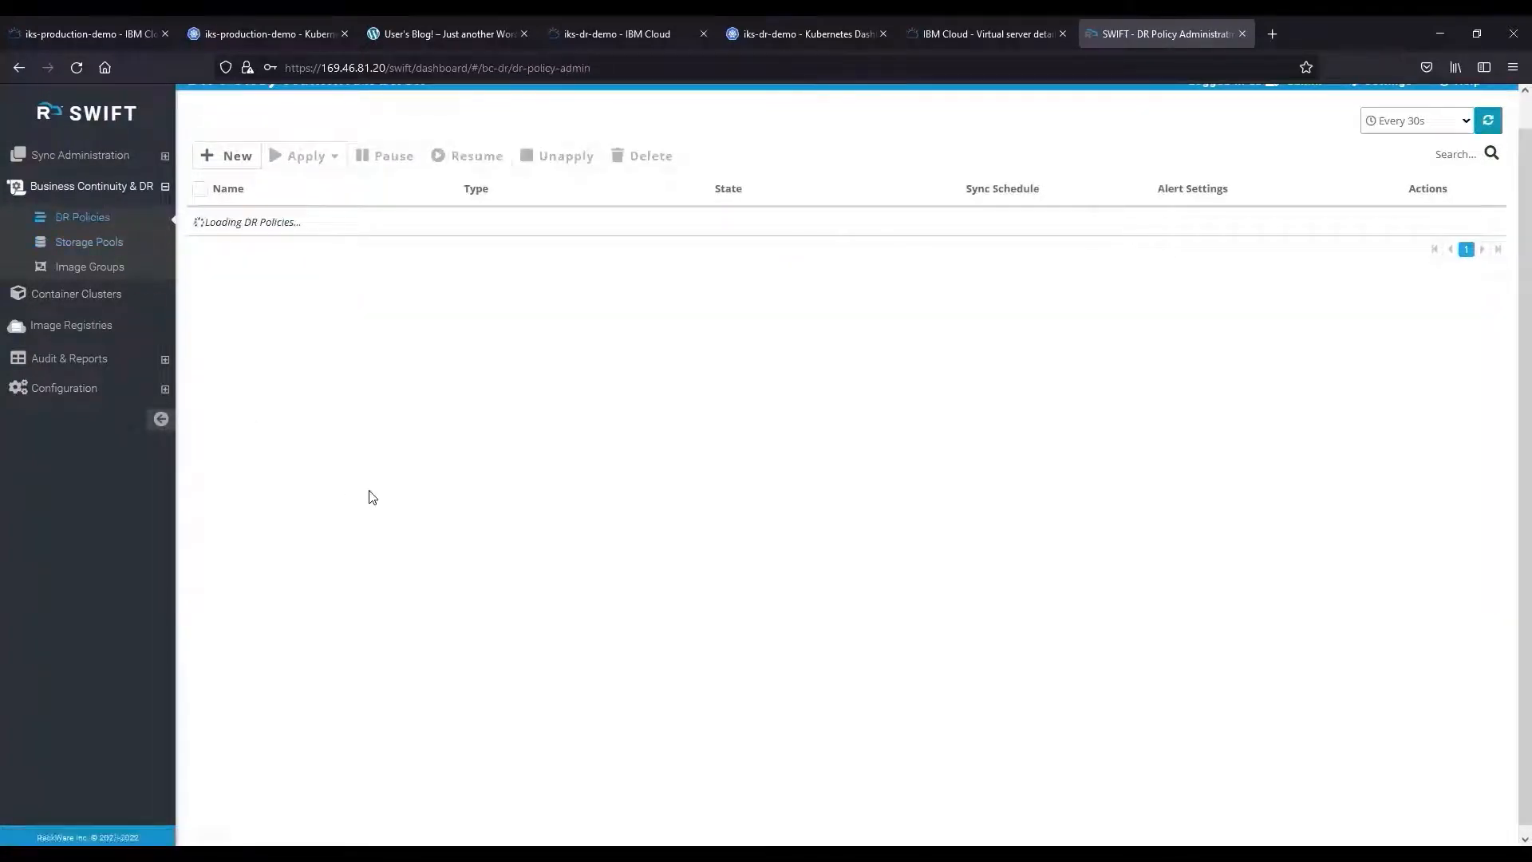
Start a new DR policy named Hourly with Stage1+2 sync type.
click(233, 156)
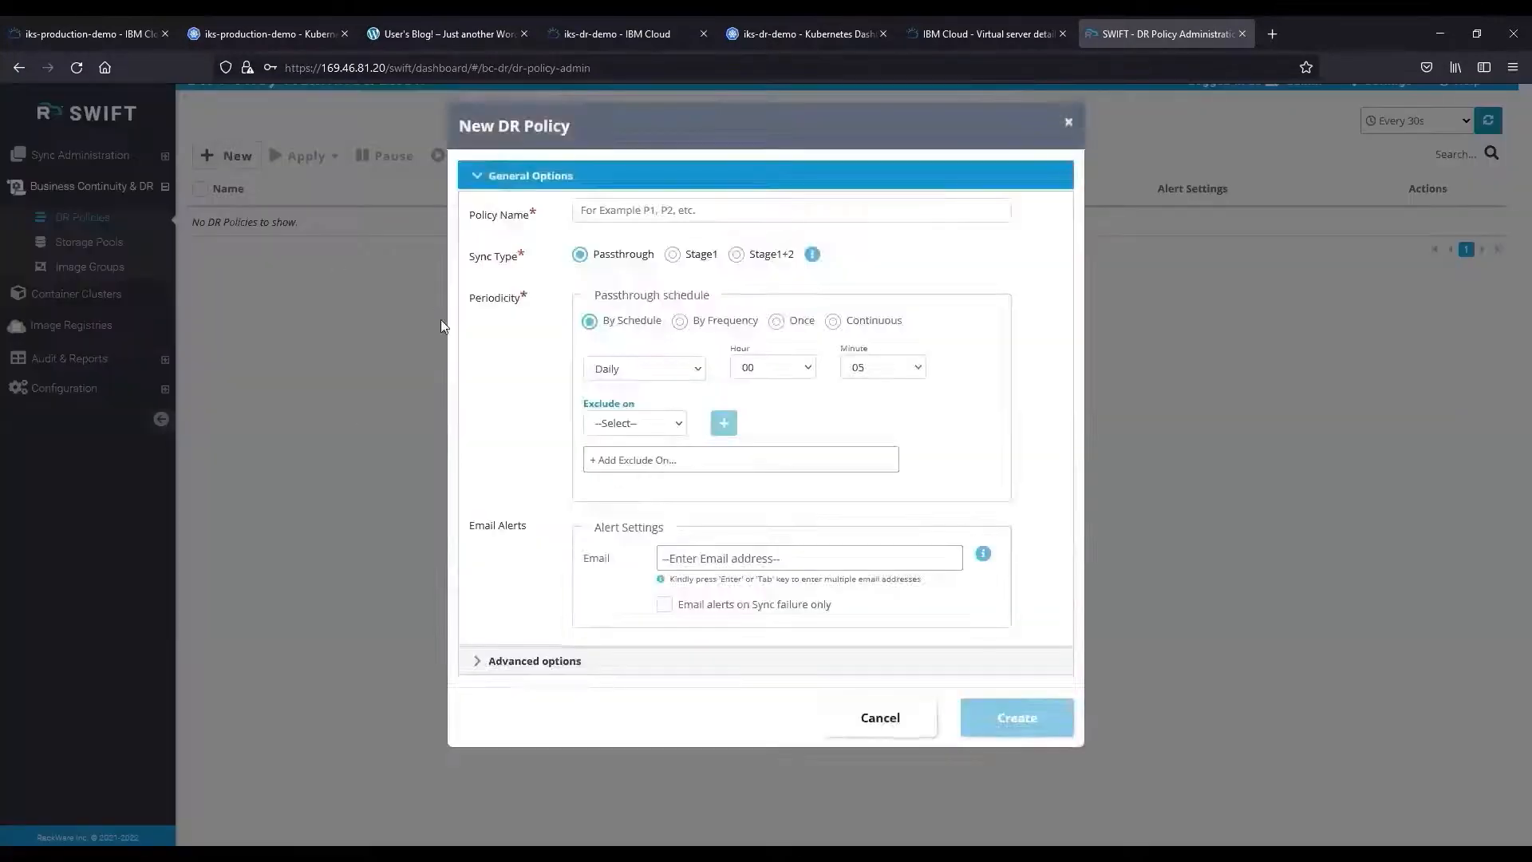
click(610, 209)
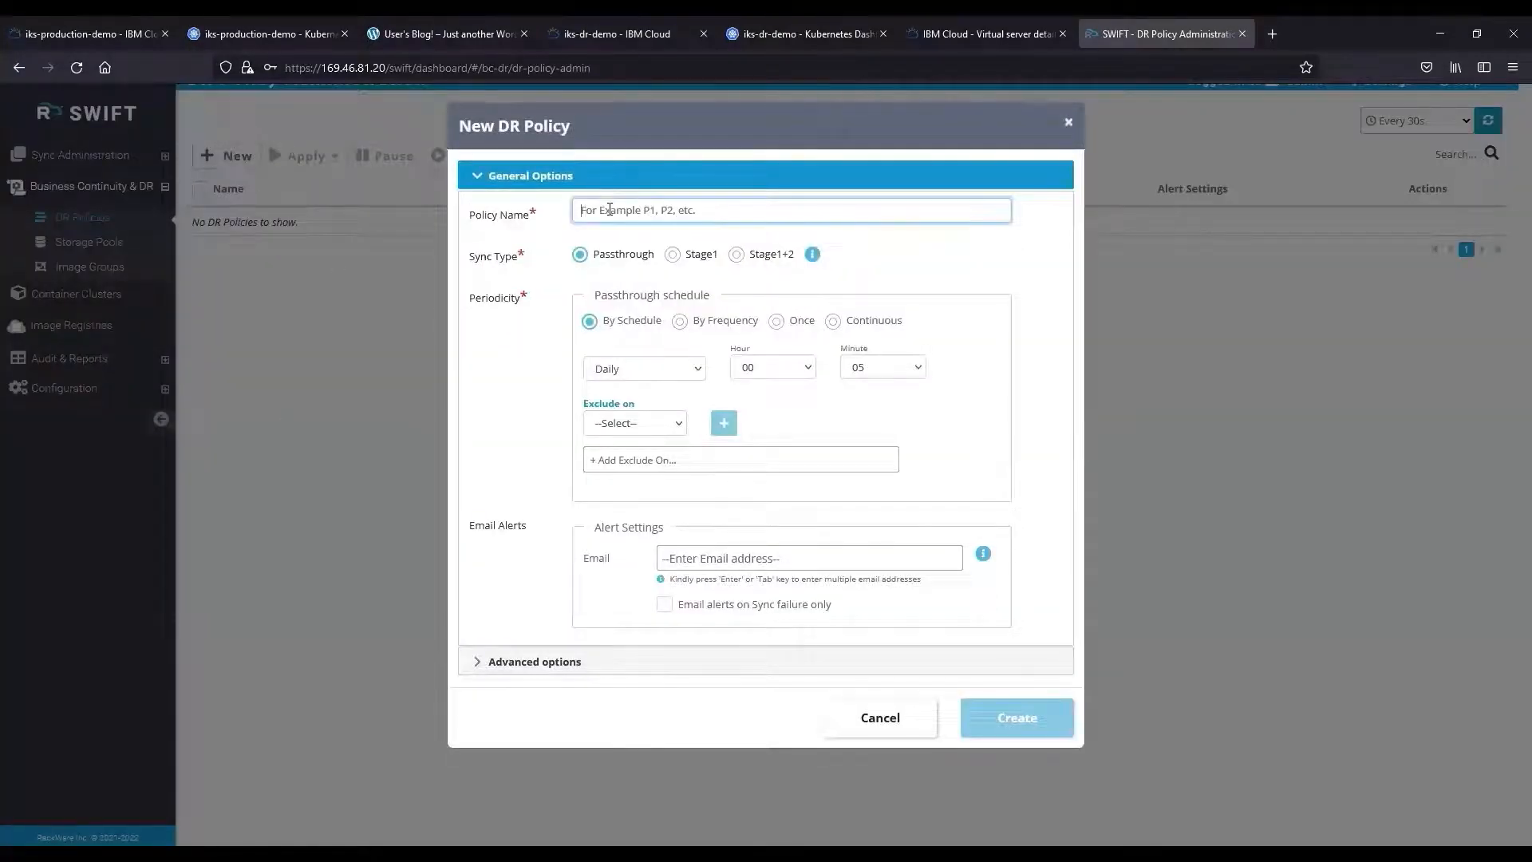
text(Hourly)
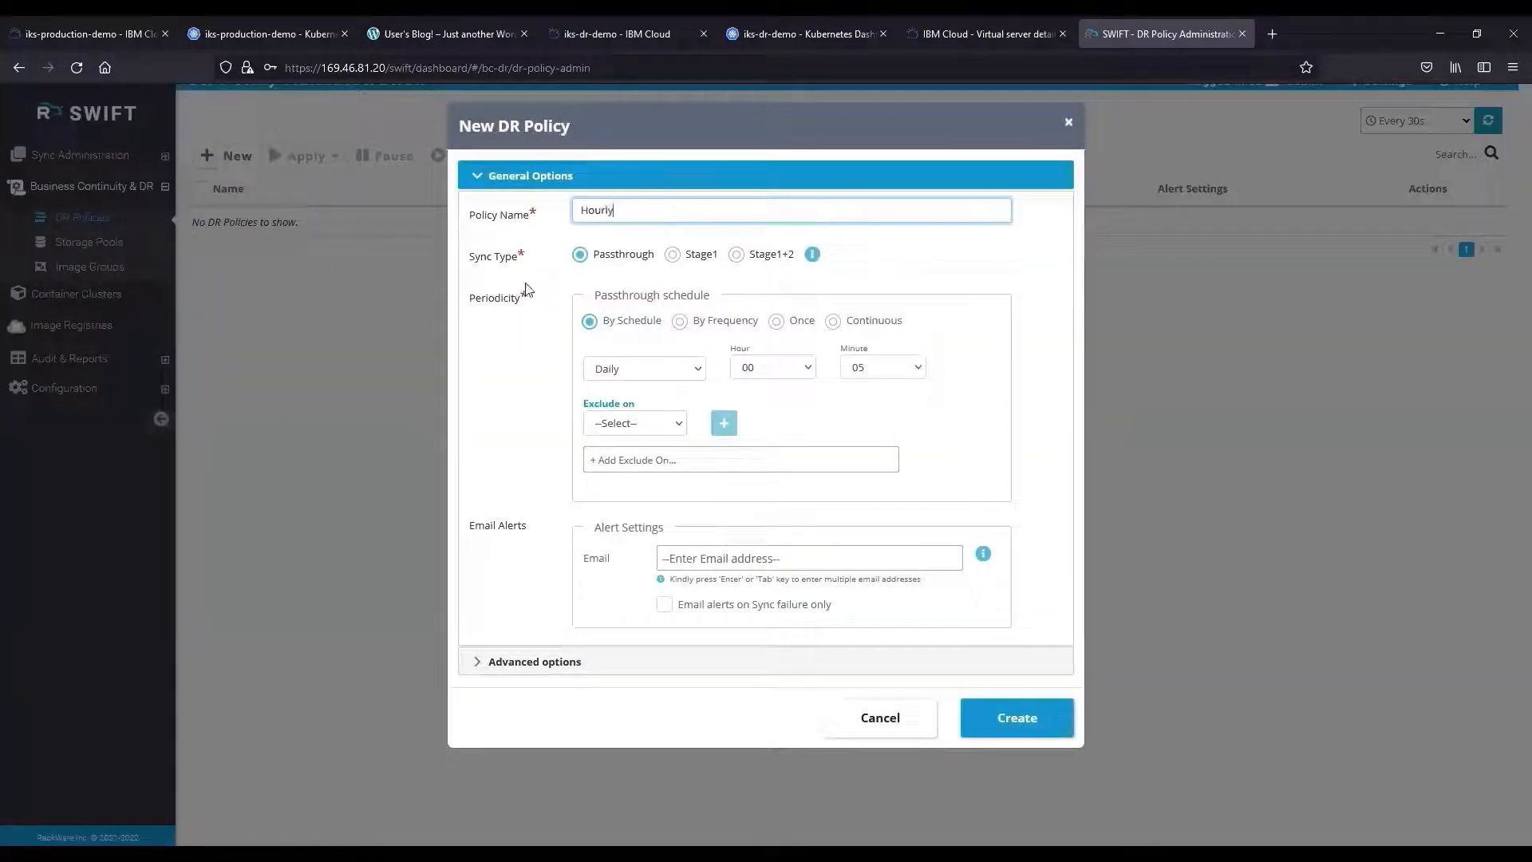
click(533, 271)
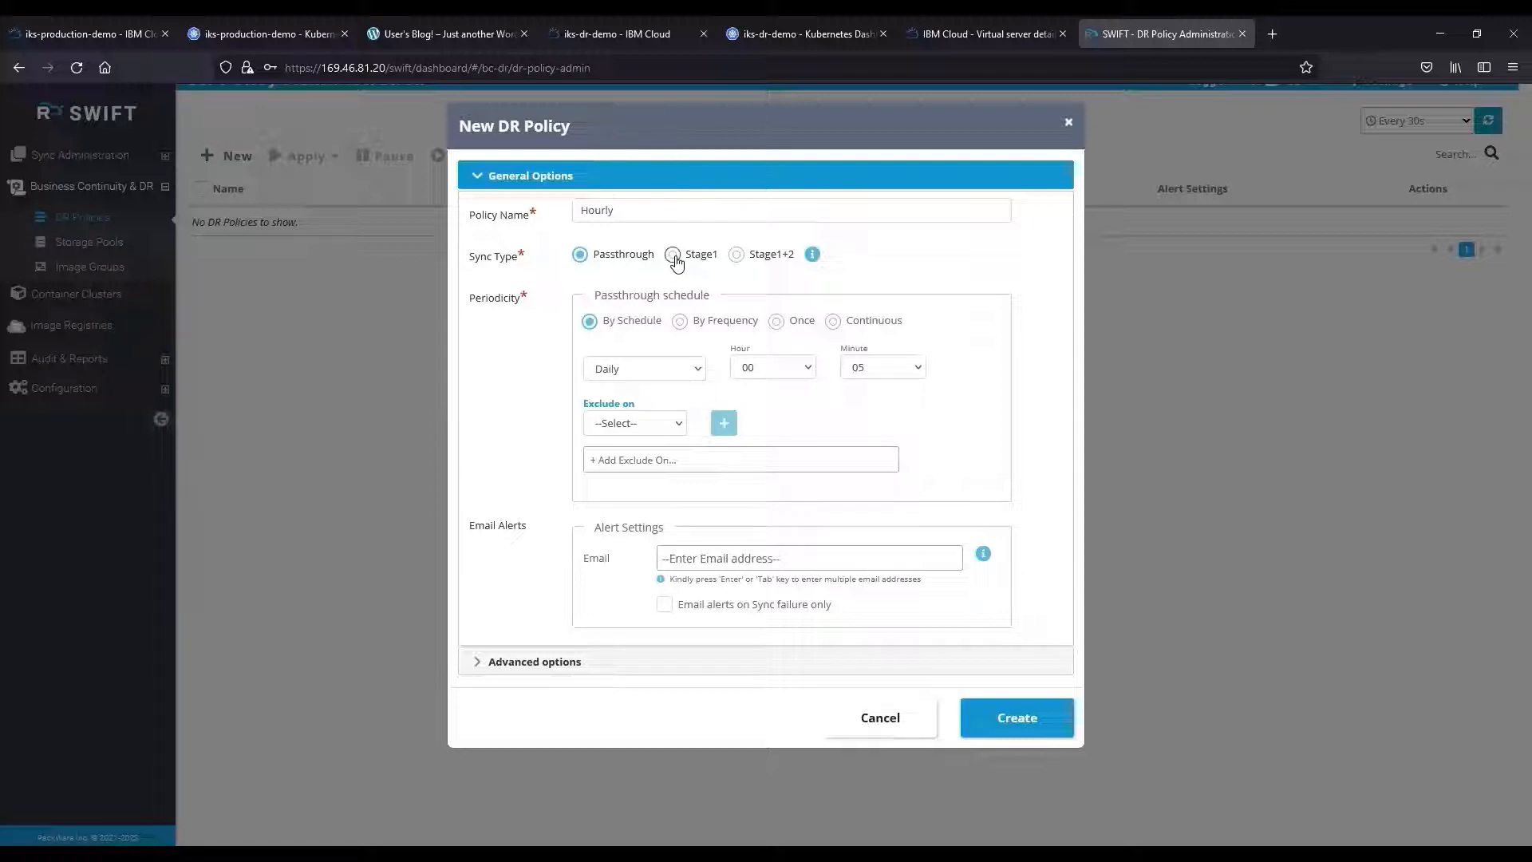
click(736, 255)
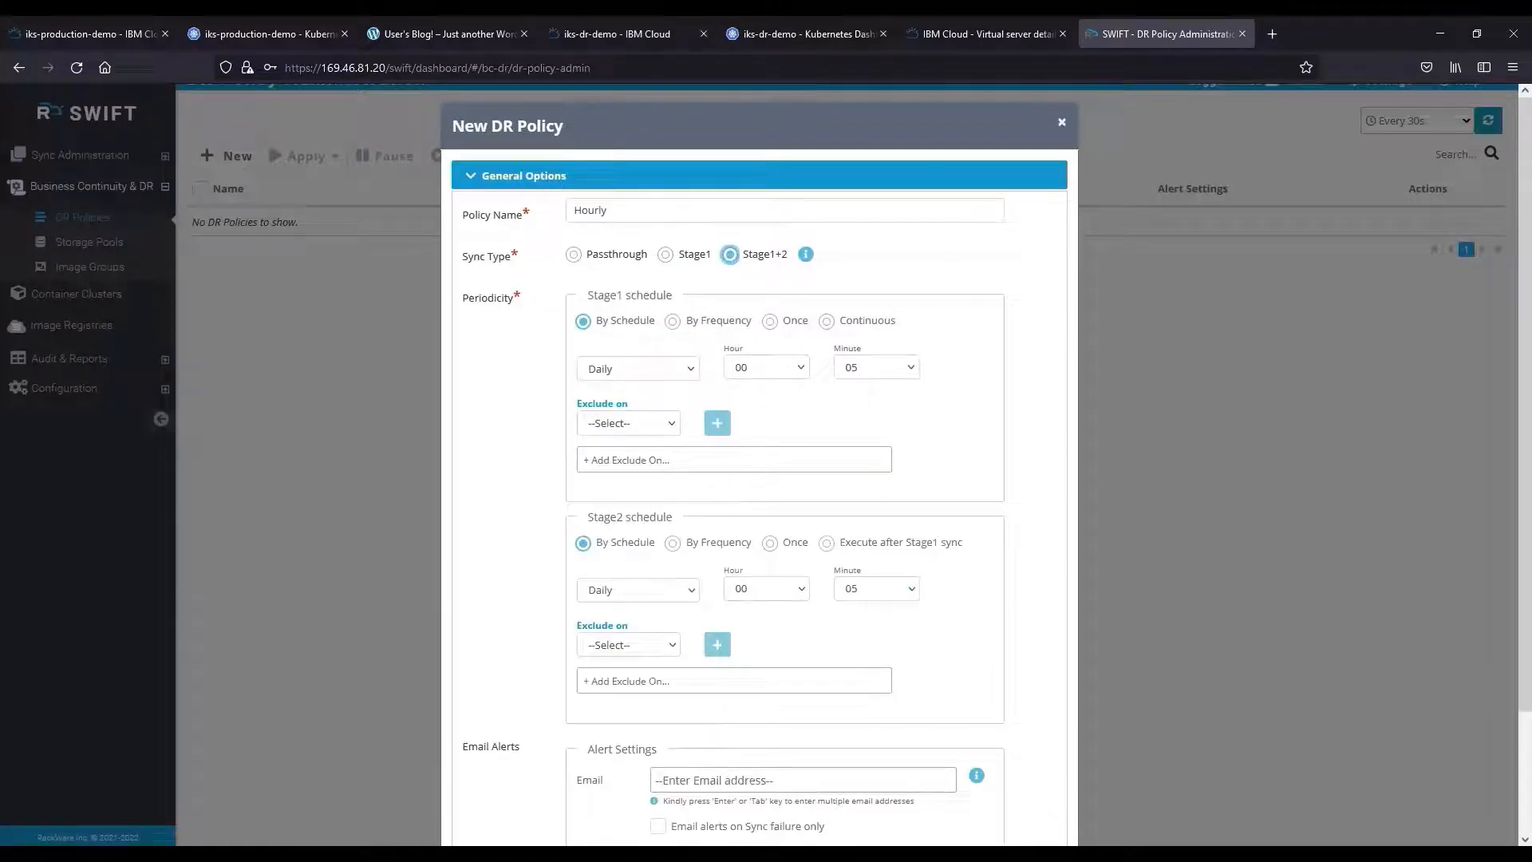
Schedule Stage1 every 01 hours, run Stage2 after Stage1 sync, leave email blank, and create.
scroll(912, 413, down, 2)
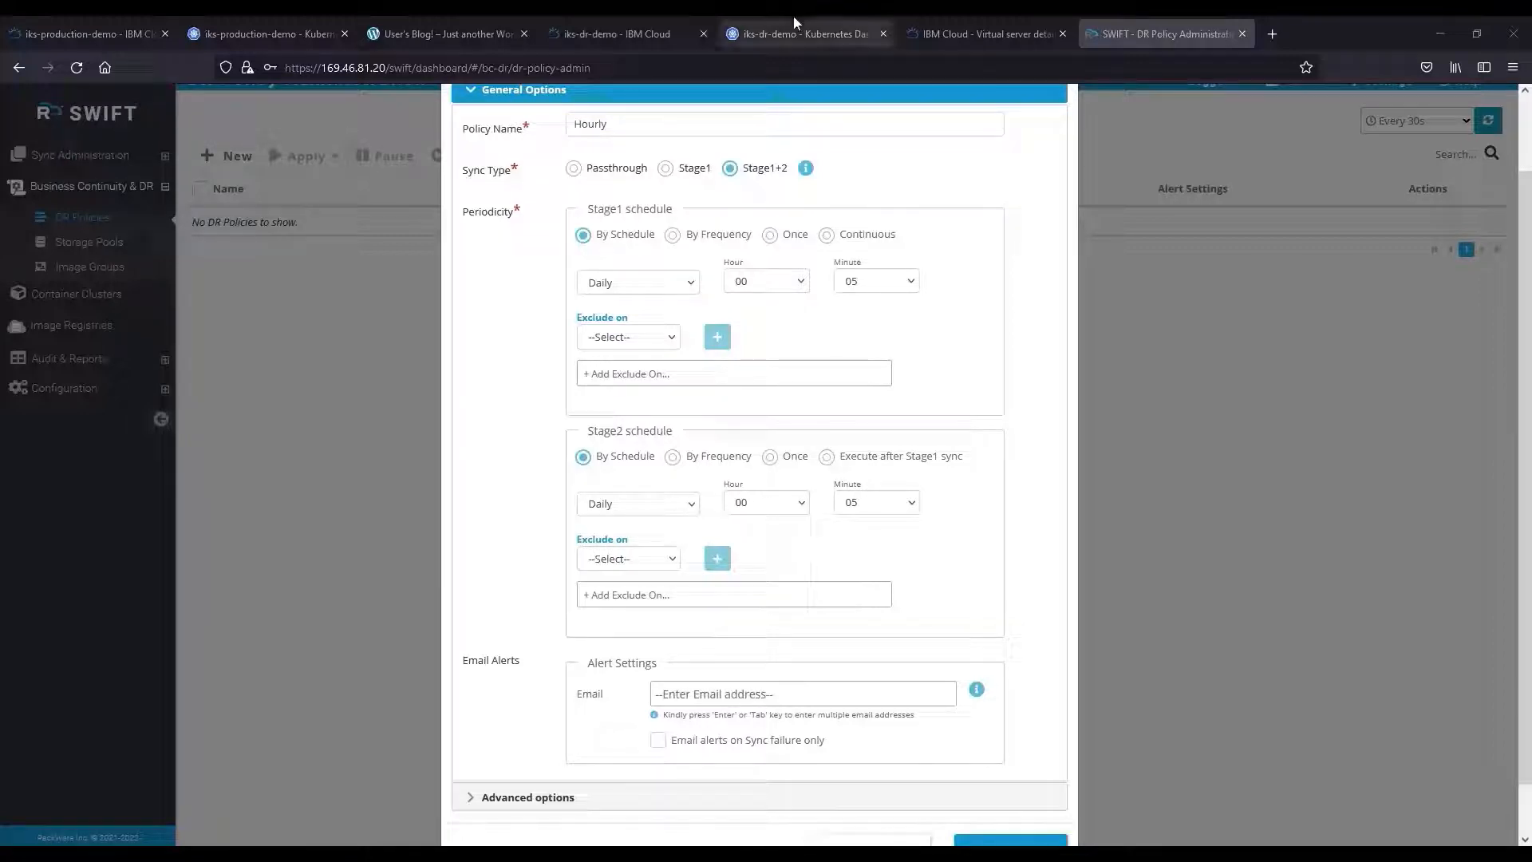
click(674, 236)
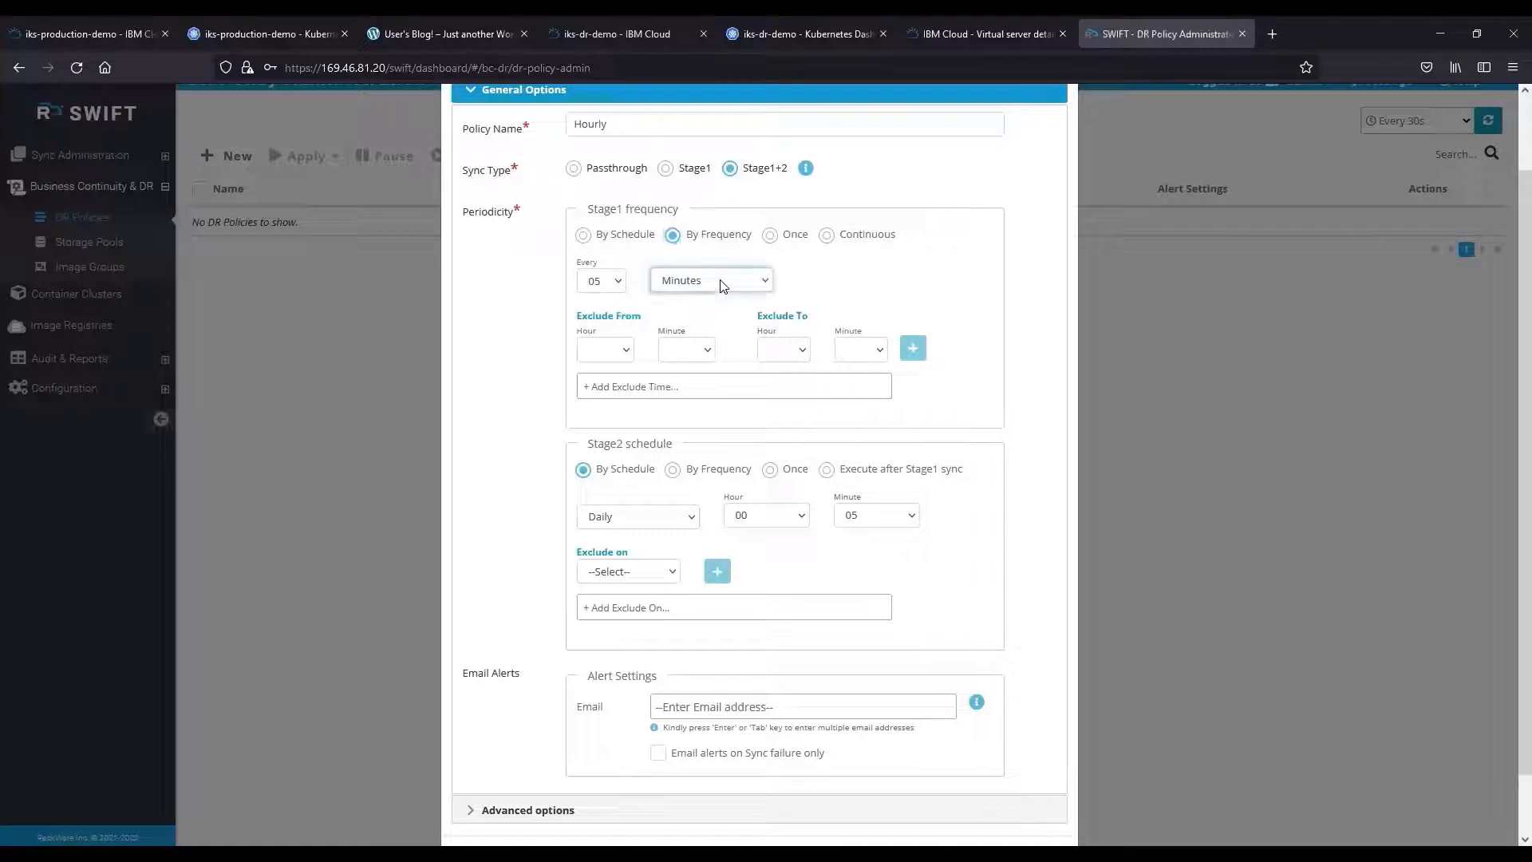
click(722, 281)
click(742, 399)
click(826, 470)
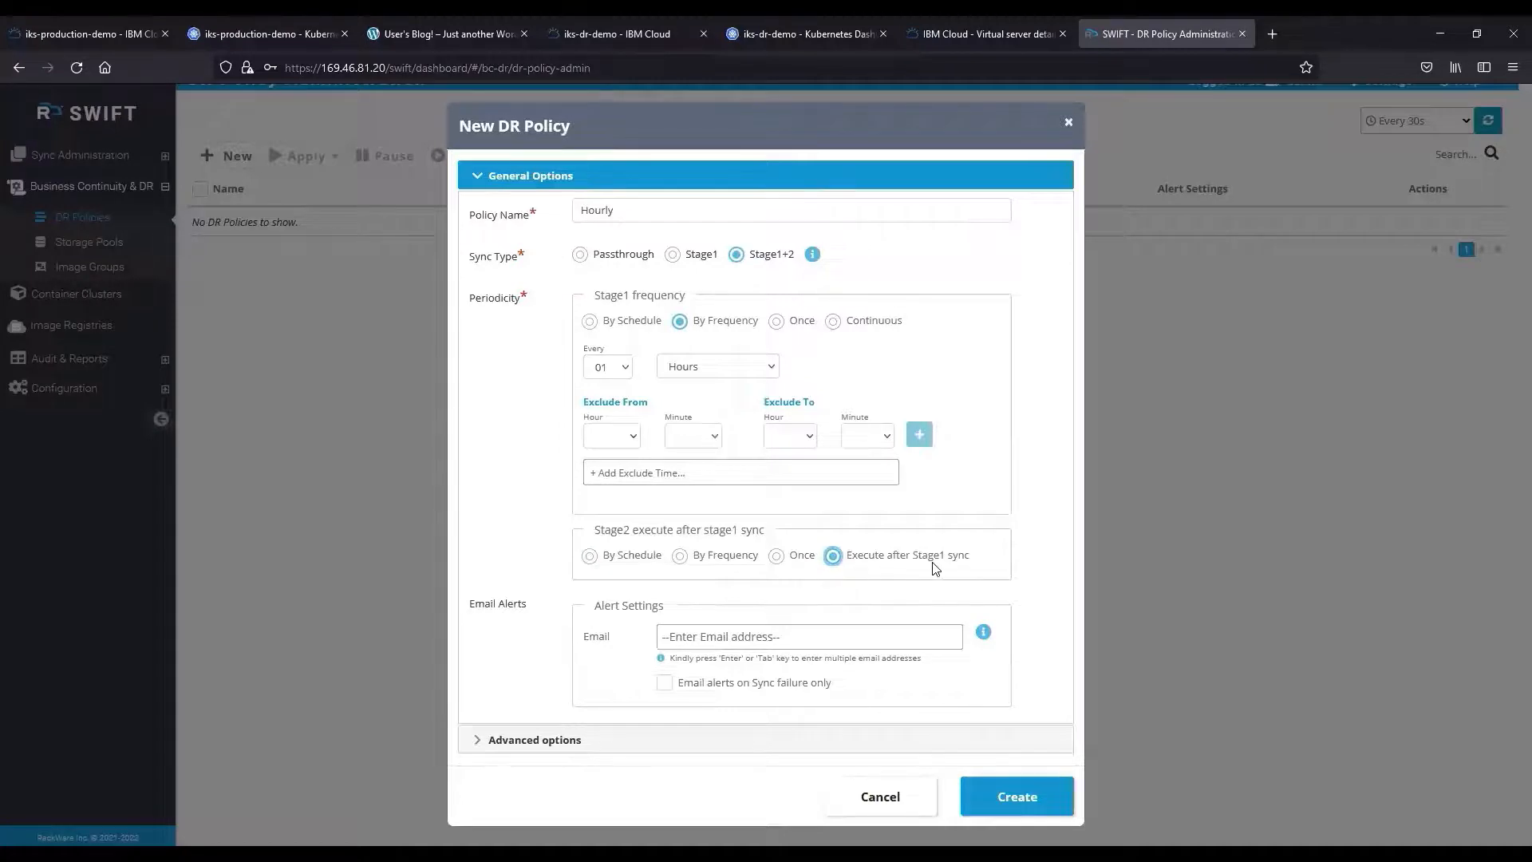
key(Tab)
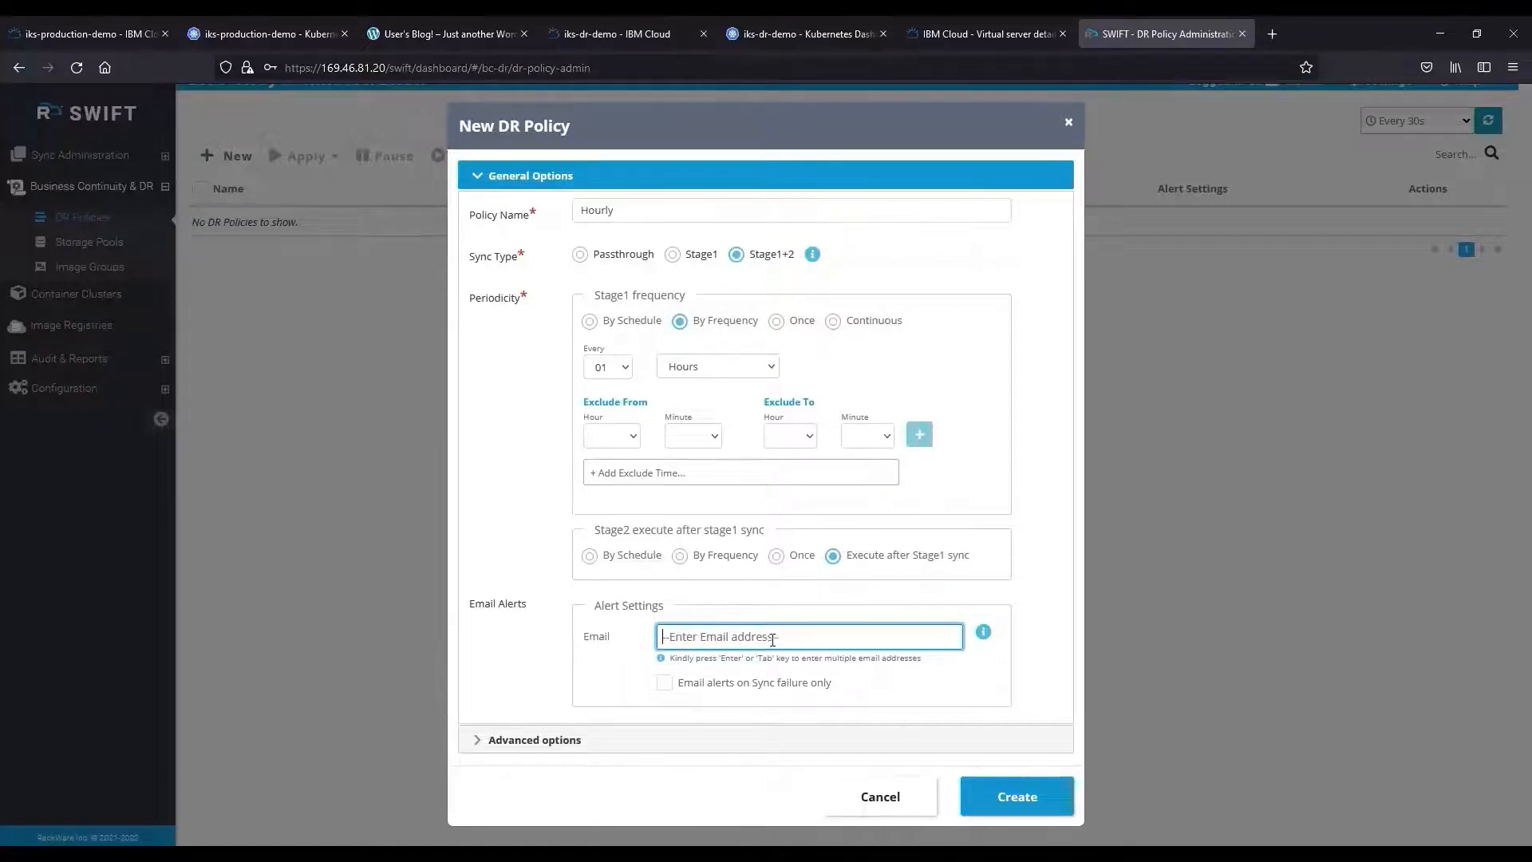
click(674, 657)
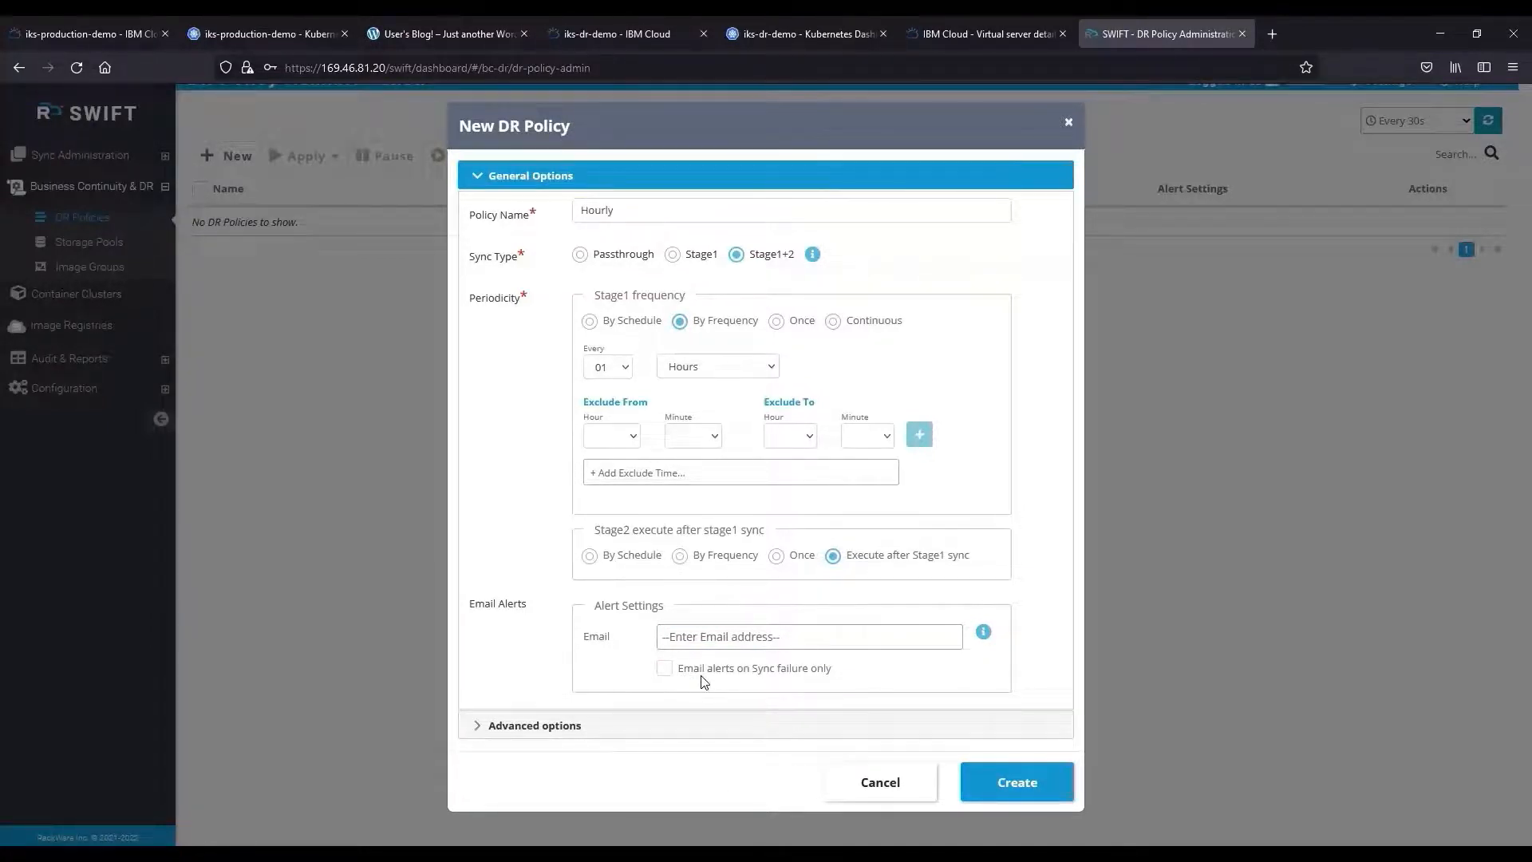
click(1029, 781)
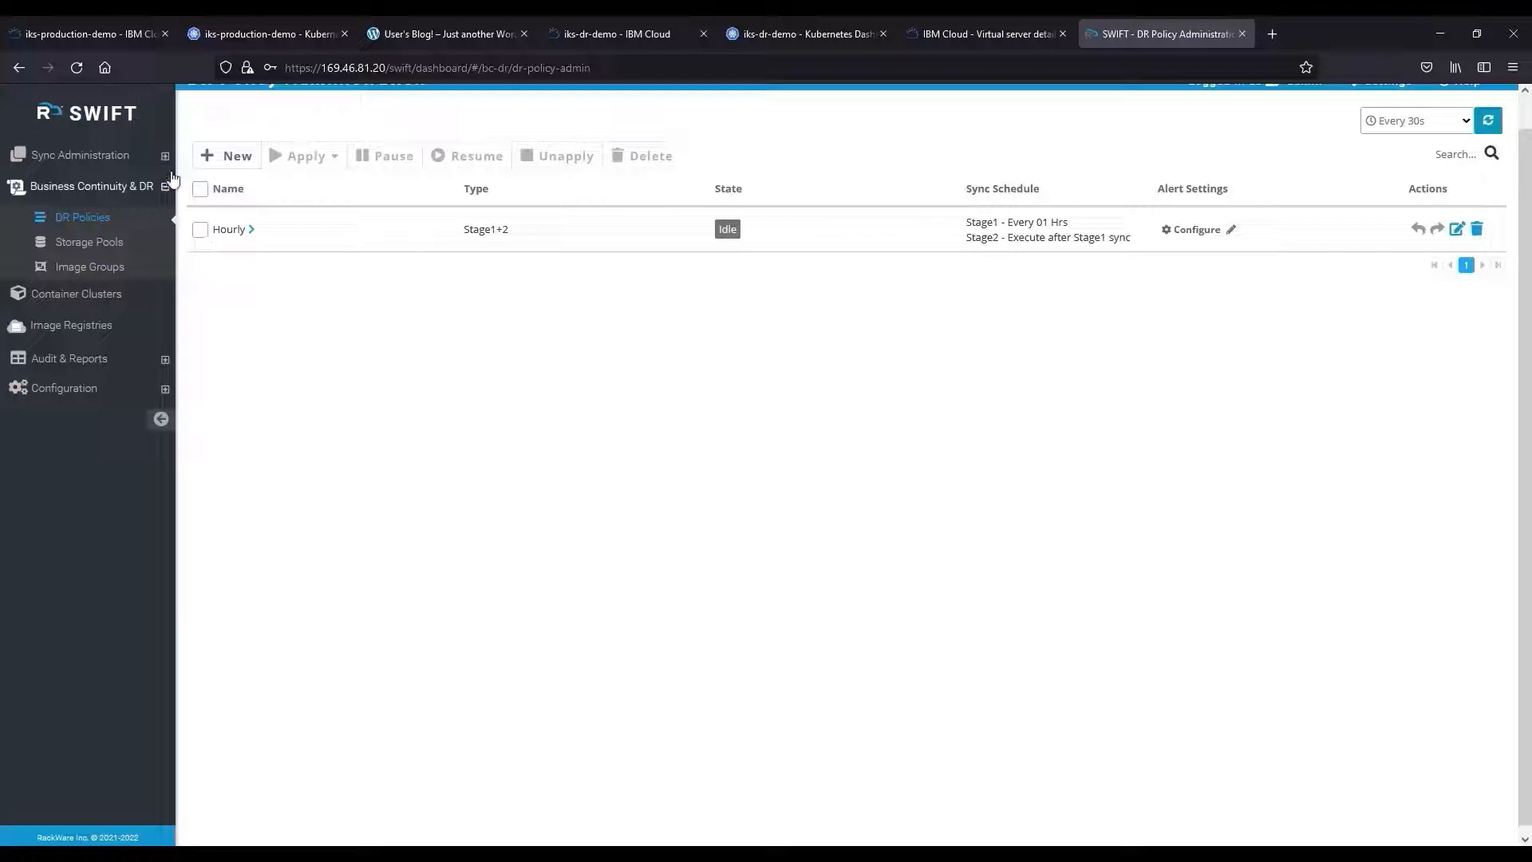
Start a new Application Replication from Sync Administration's All Replications list.
click(80, 155)
click(122, 209)
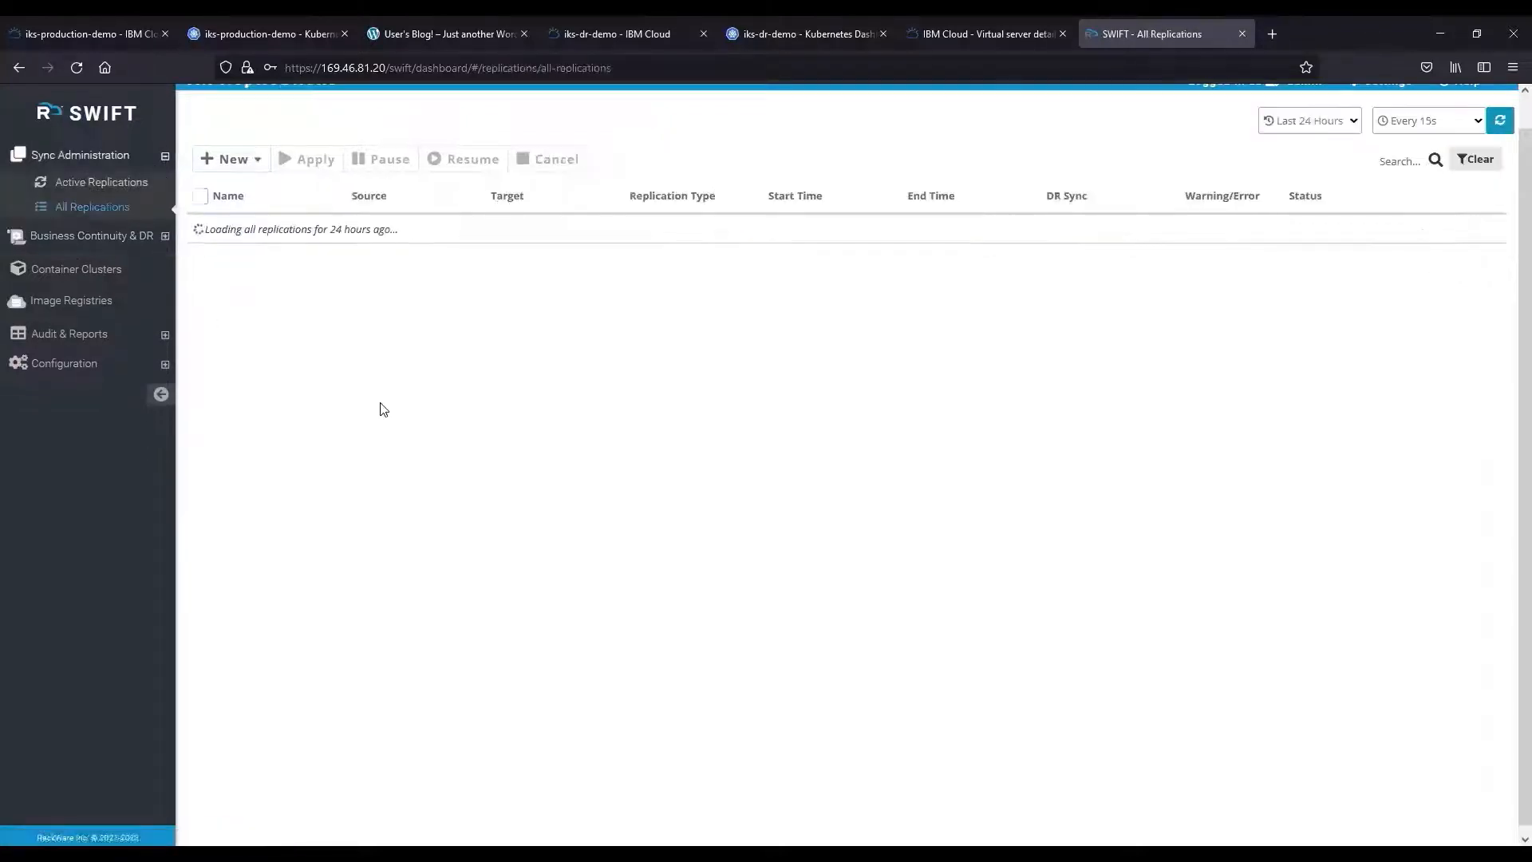
click(250, 160)
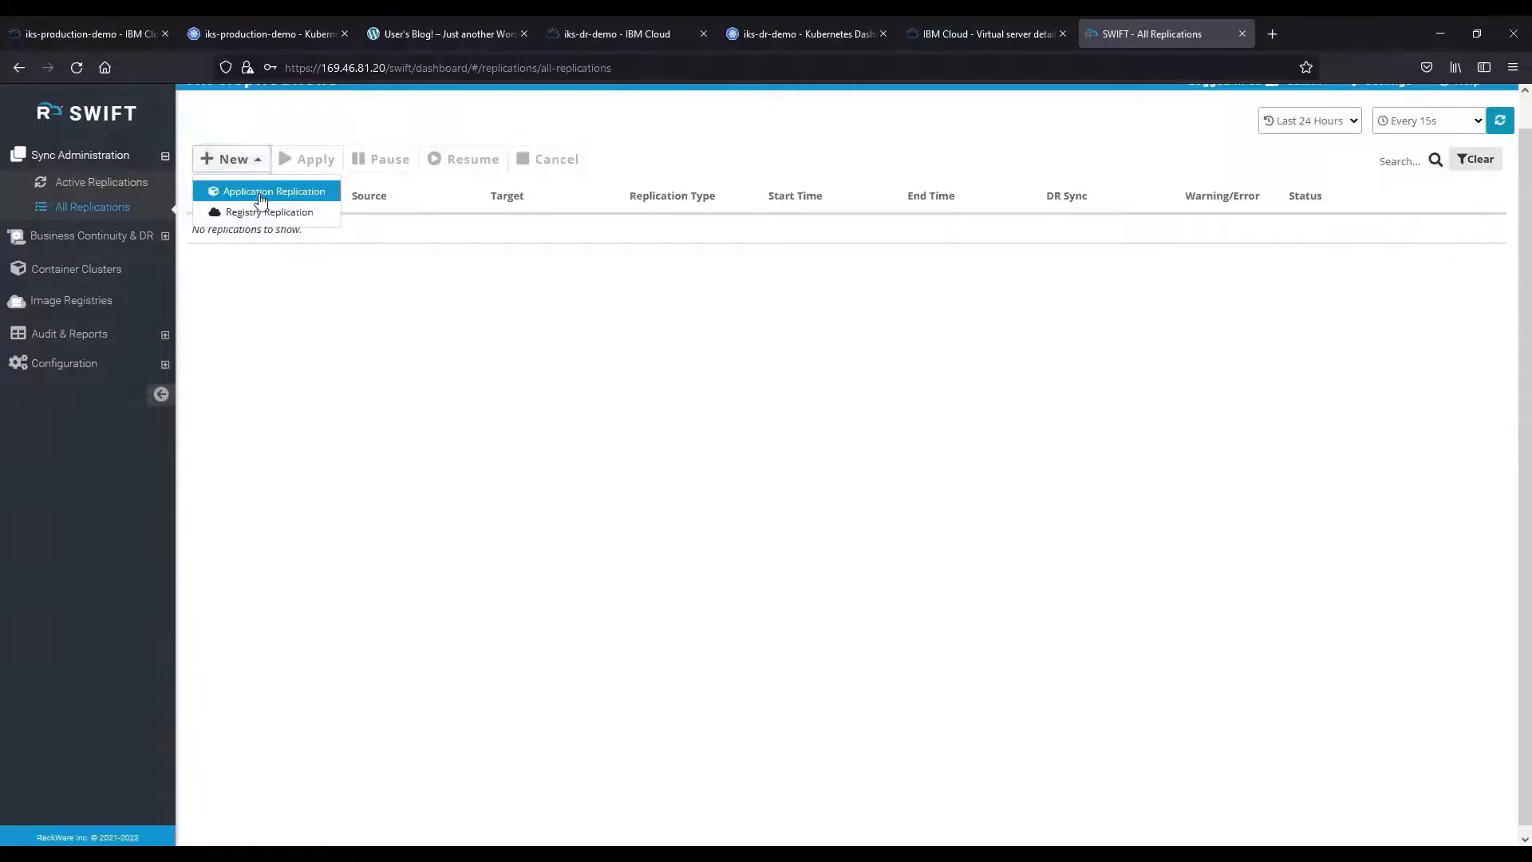
click(260, 193)
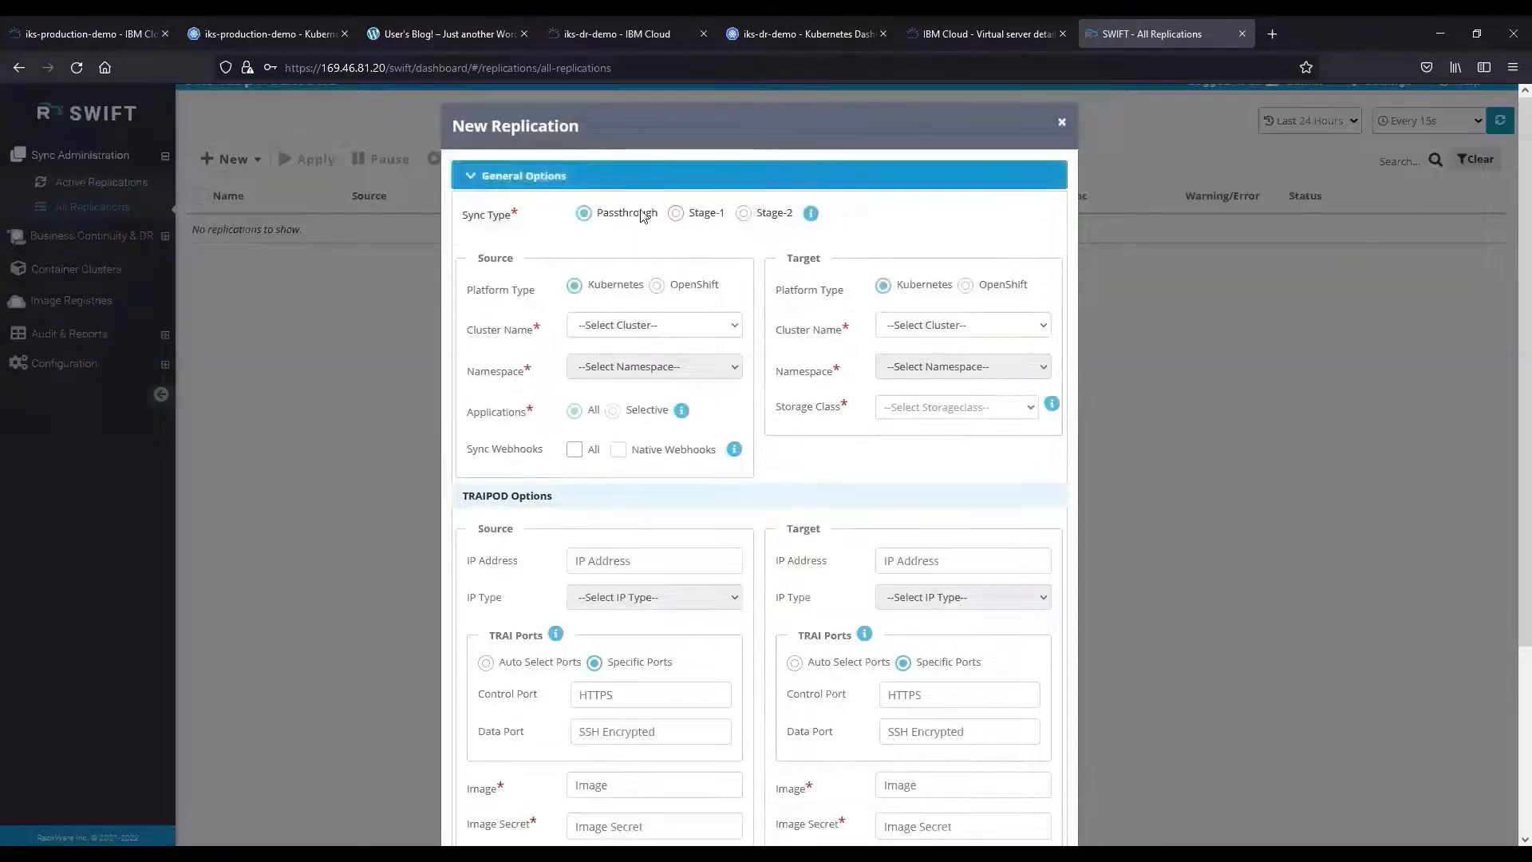
Set Stage-1 sync with source cluster iks-production-demo and namespace wordpress.
click(677, 213)
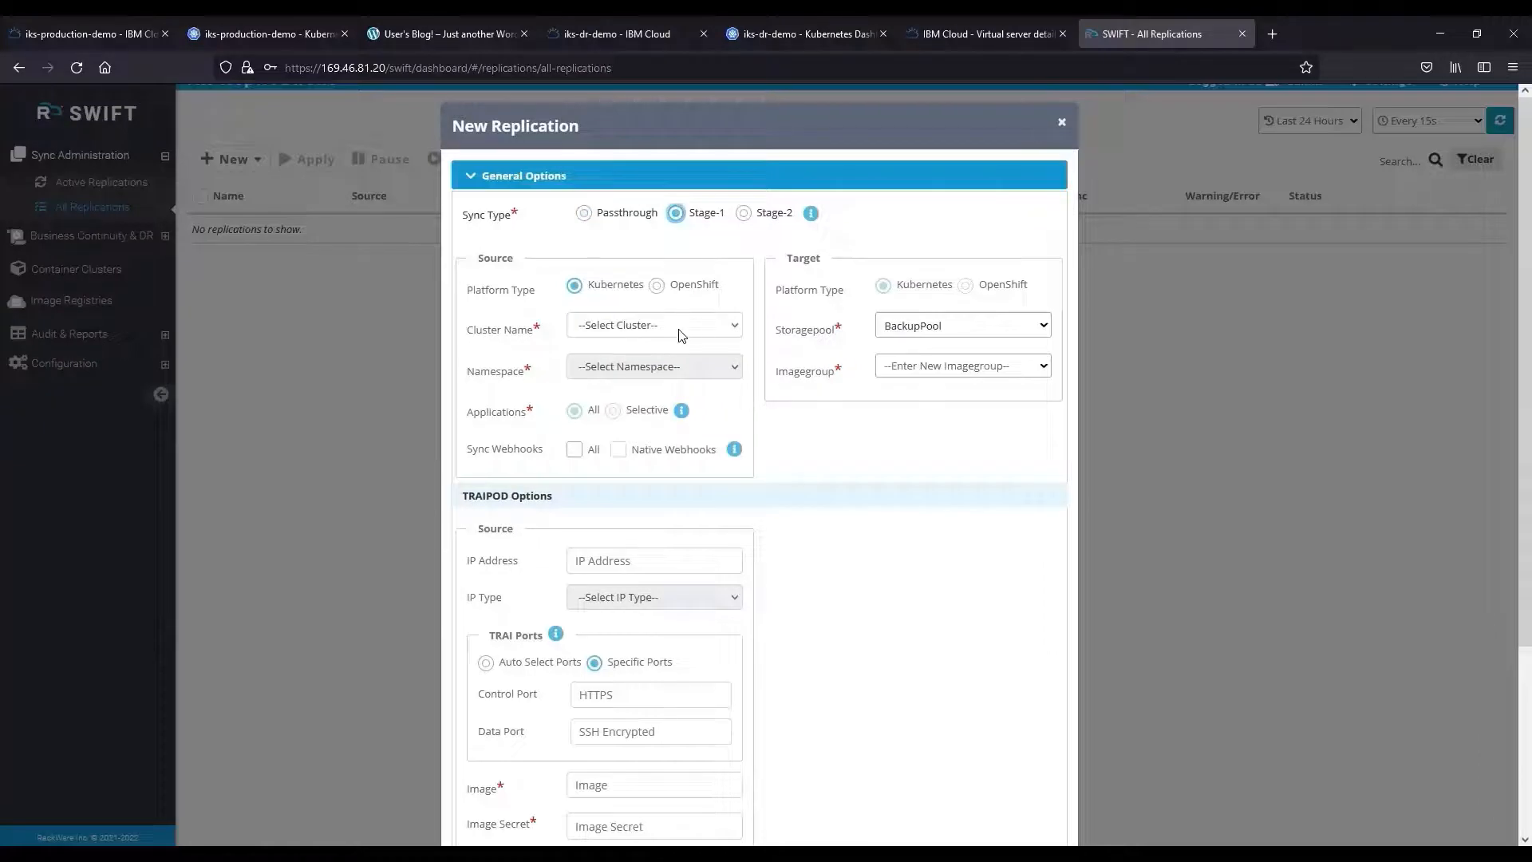
click(680, 335)
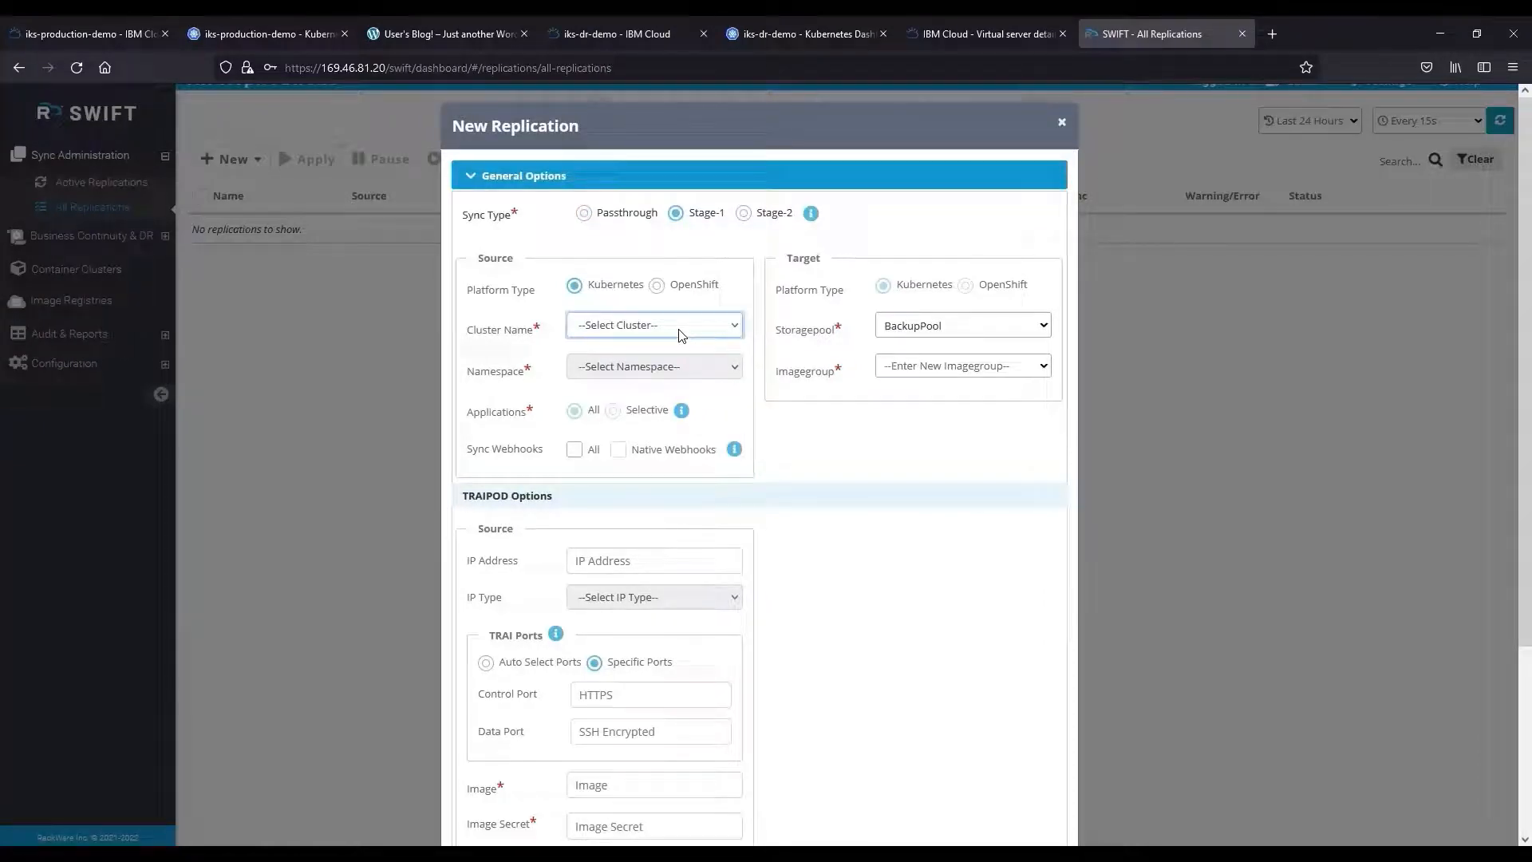
click(709, 333)
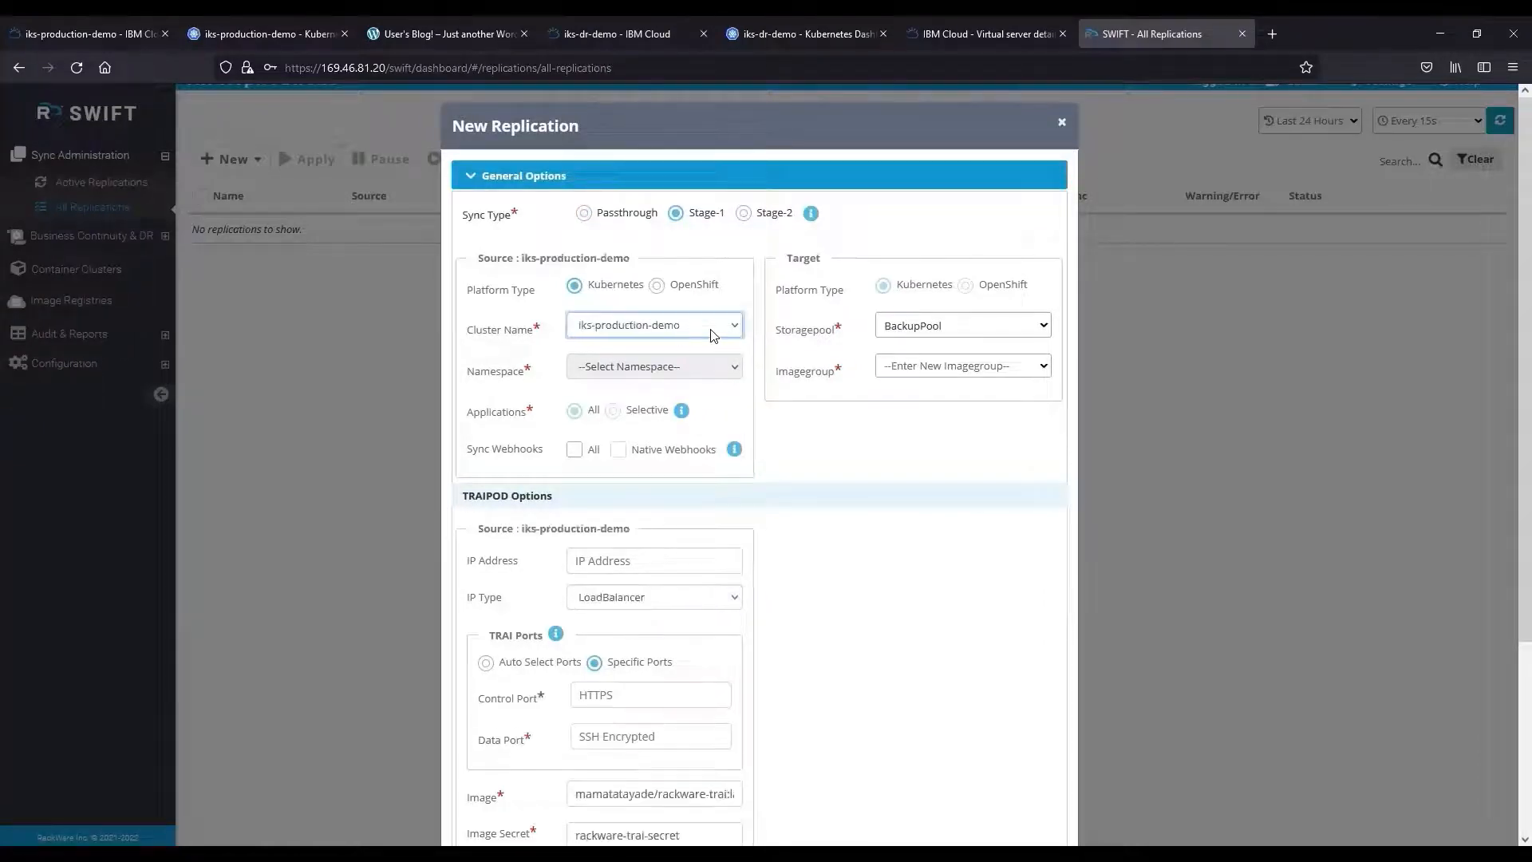
click(697, 375)
click(696, 373)
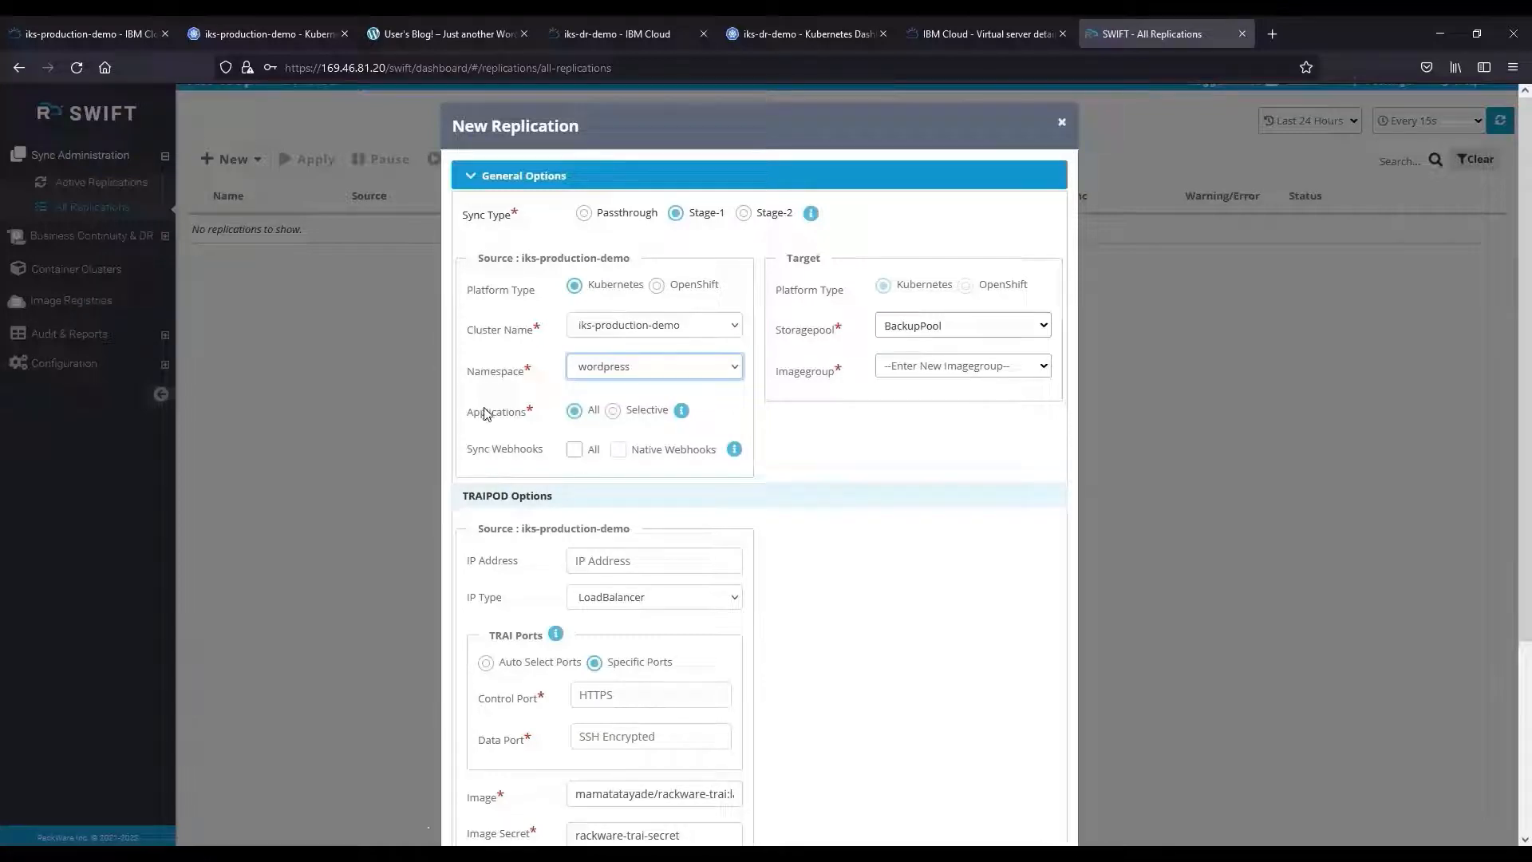
click(479, 410)
scroll(479, 413, down, 1)
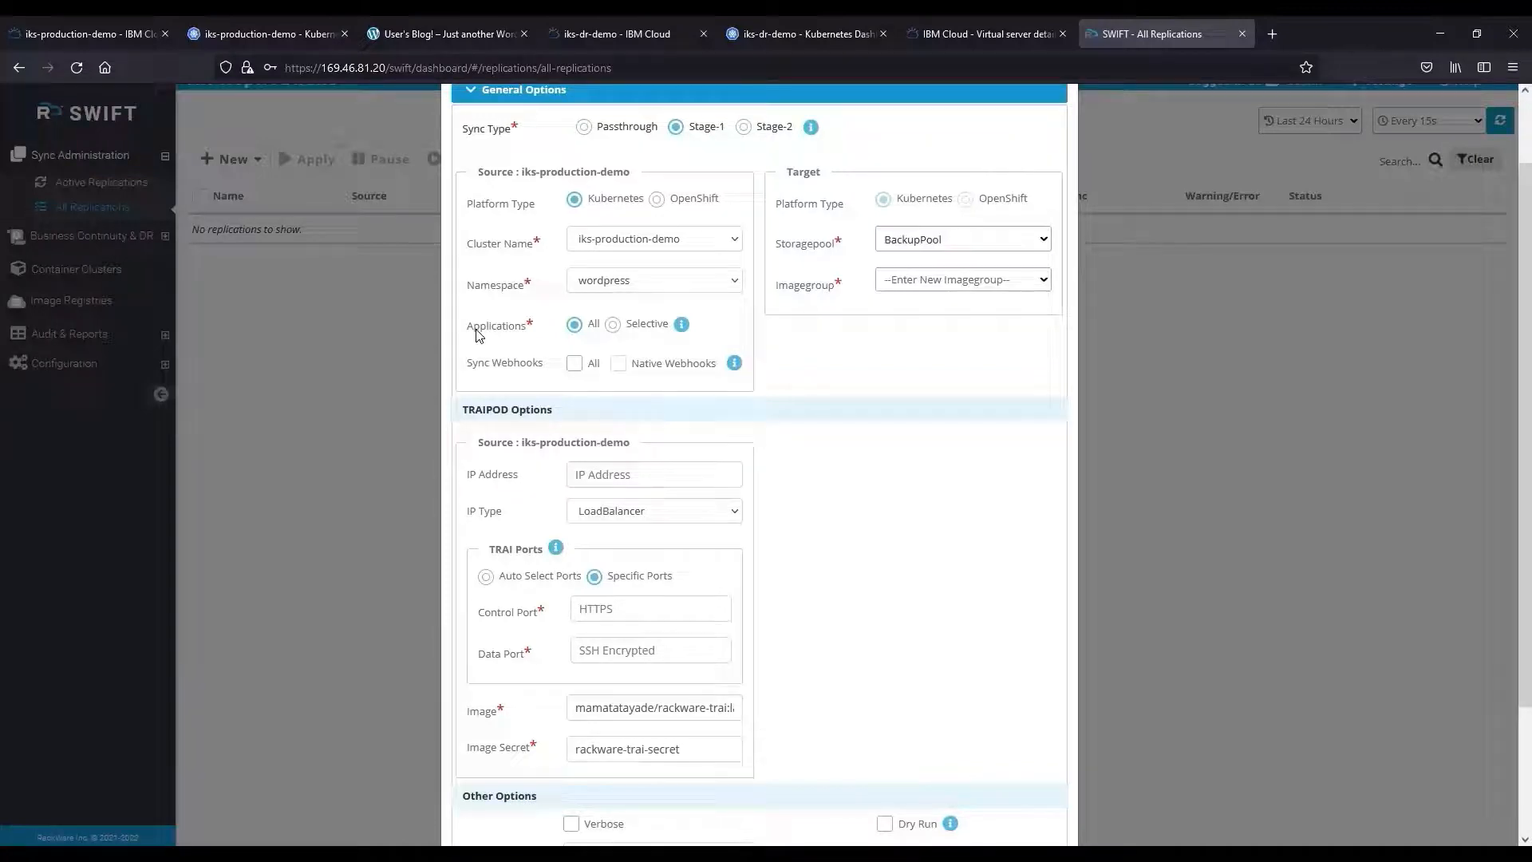
Keep Applications on All, name the new image group WordPressBackup, and choose Auto Select Ports.
click(613, 324)
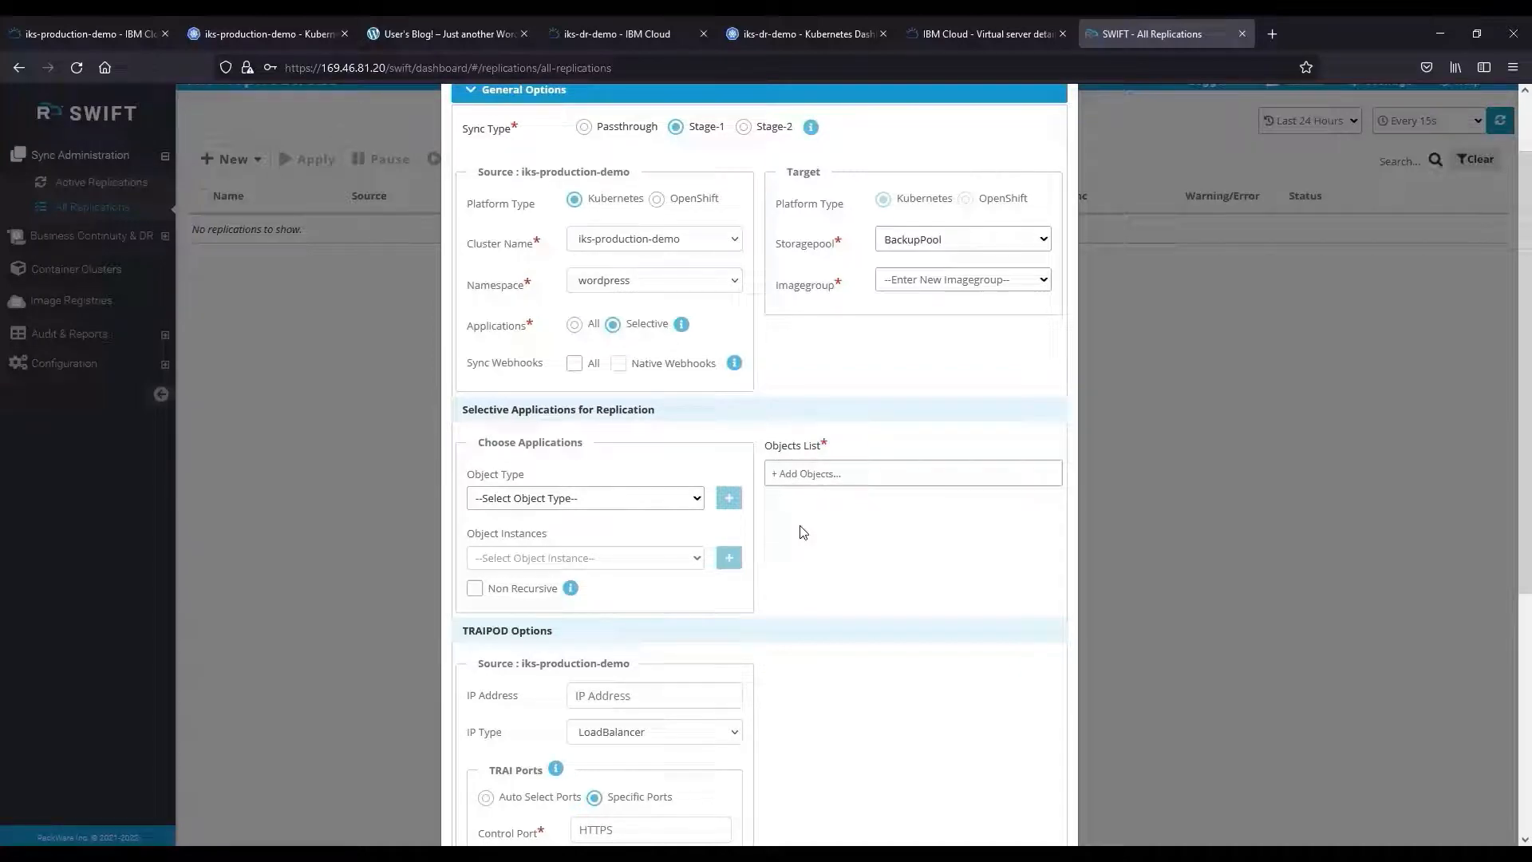
click(575, 325)
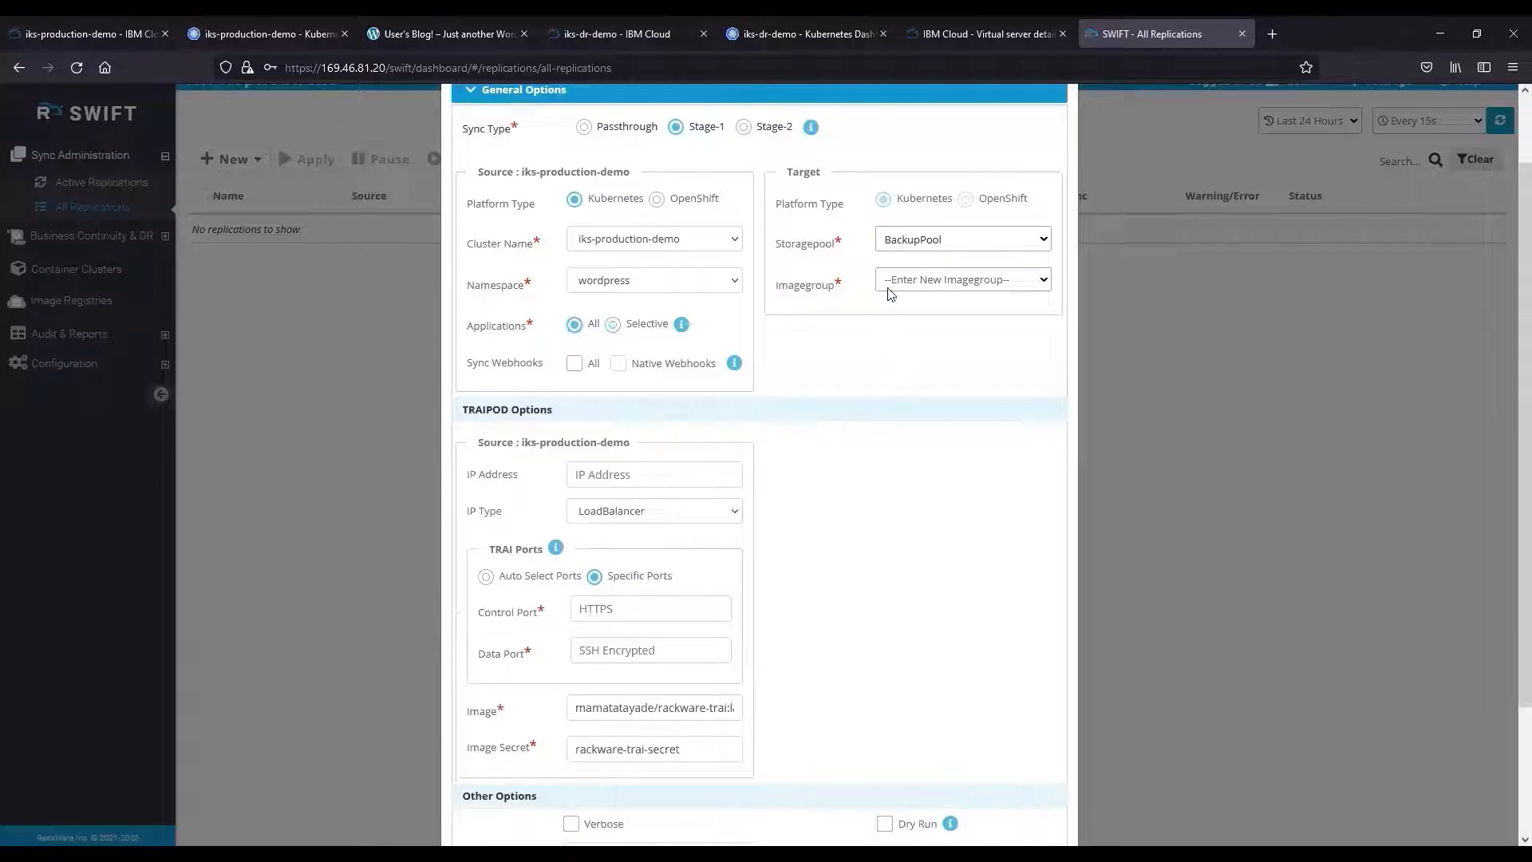
click(916, 289)
text(Word)
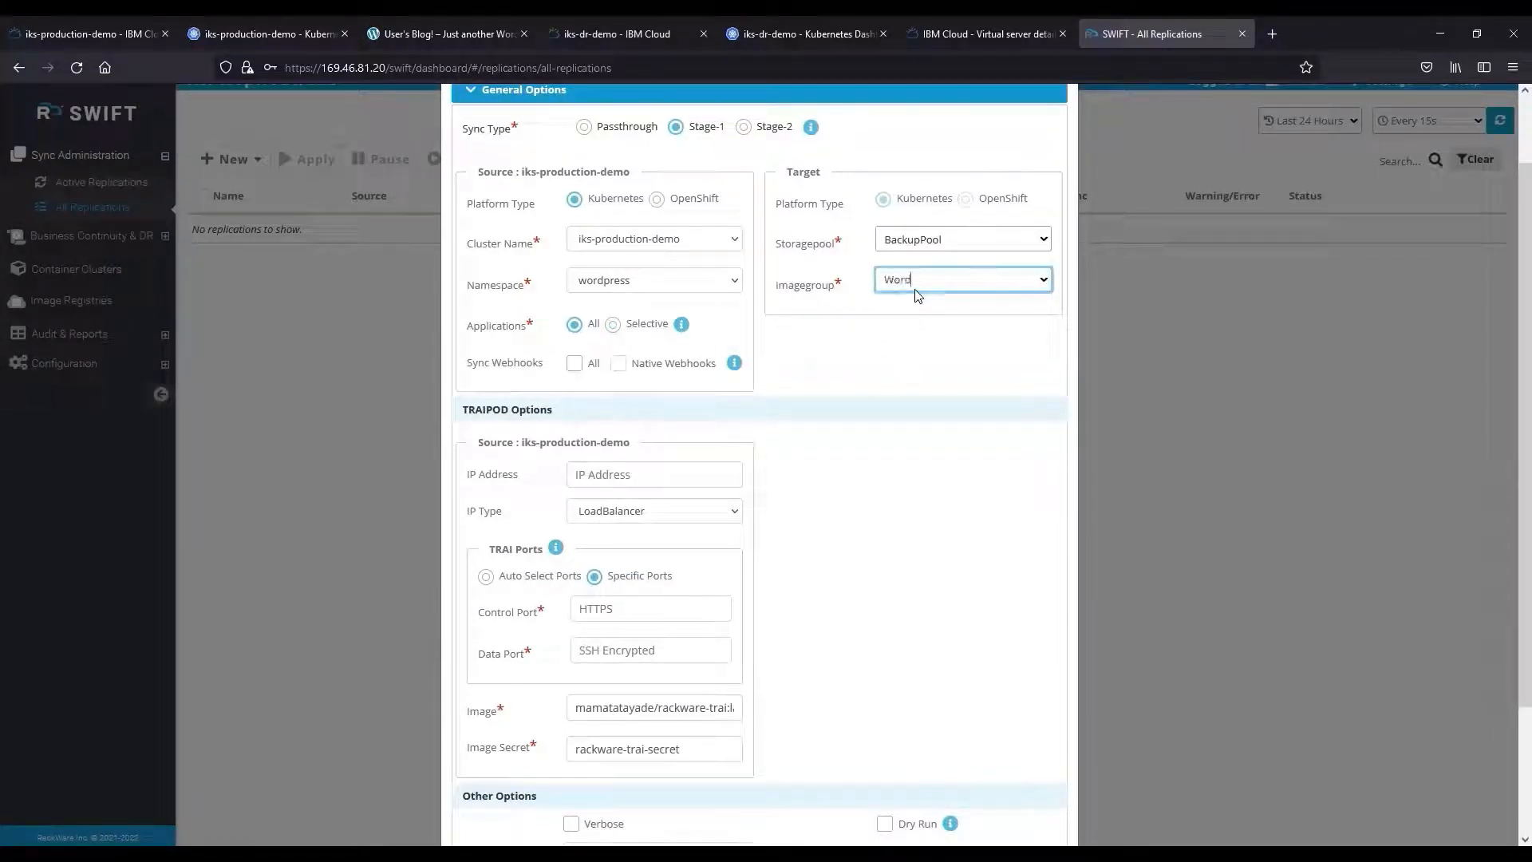
text(PressBackup)
click(872, 502)
scroll(870, 502, down, 3)
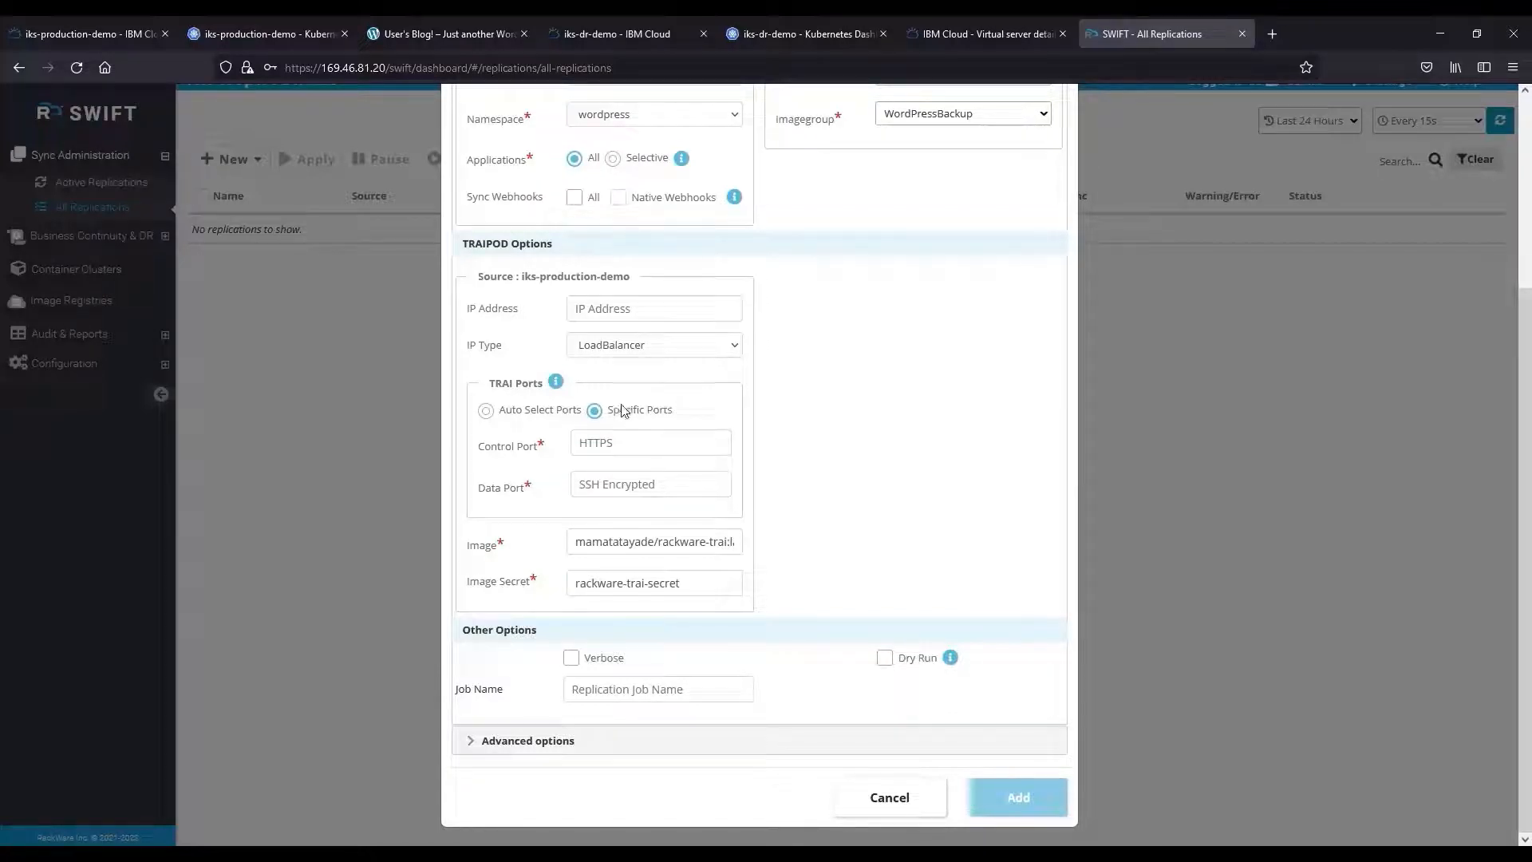
click(485, 411)
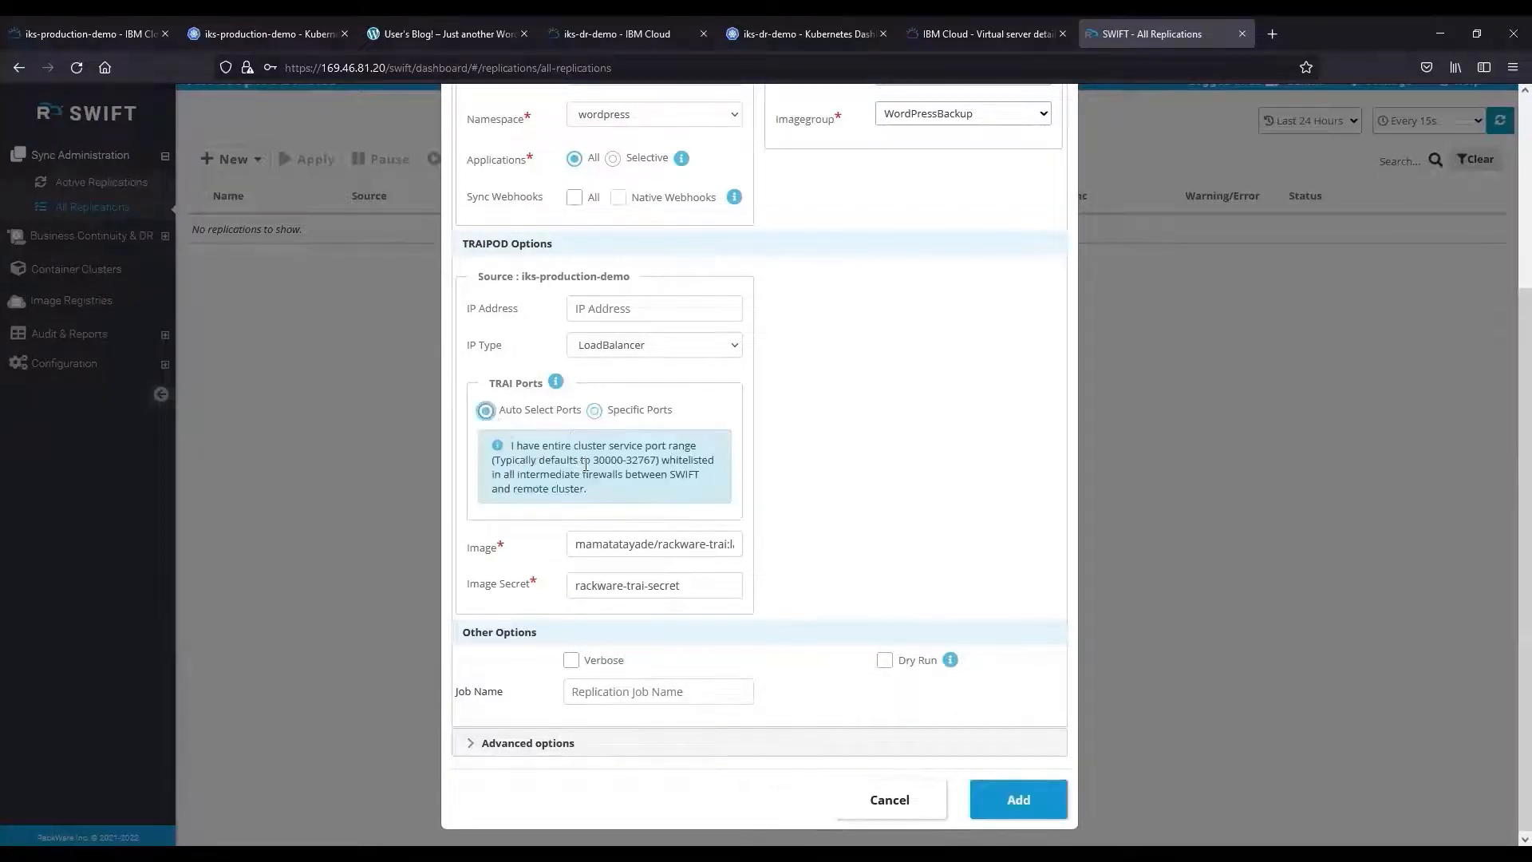
Set the Stage-1 TRAI control port to 30011 and data port to 30012.
drag(591, 461, 659, 461)
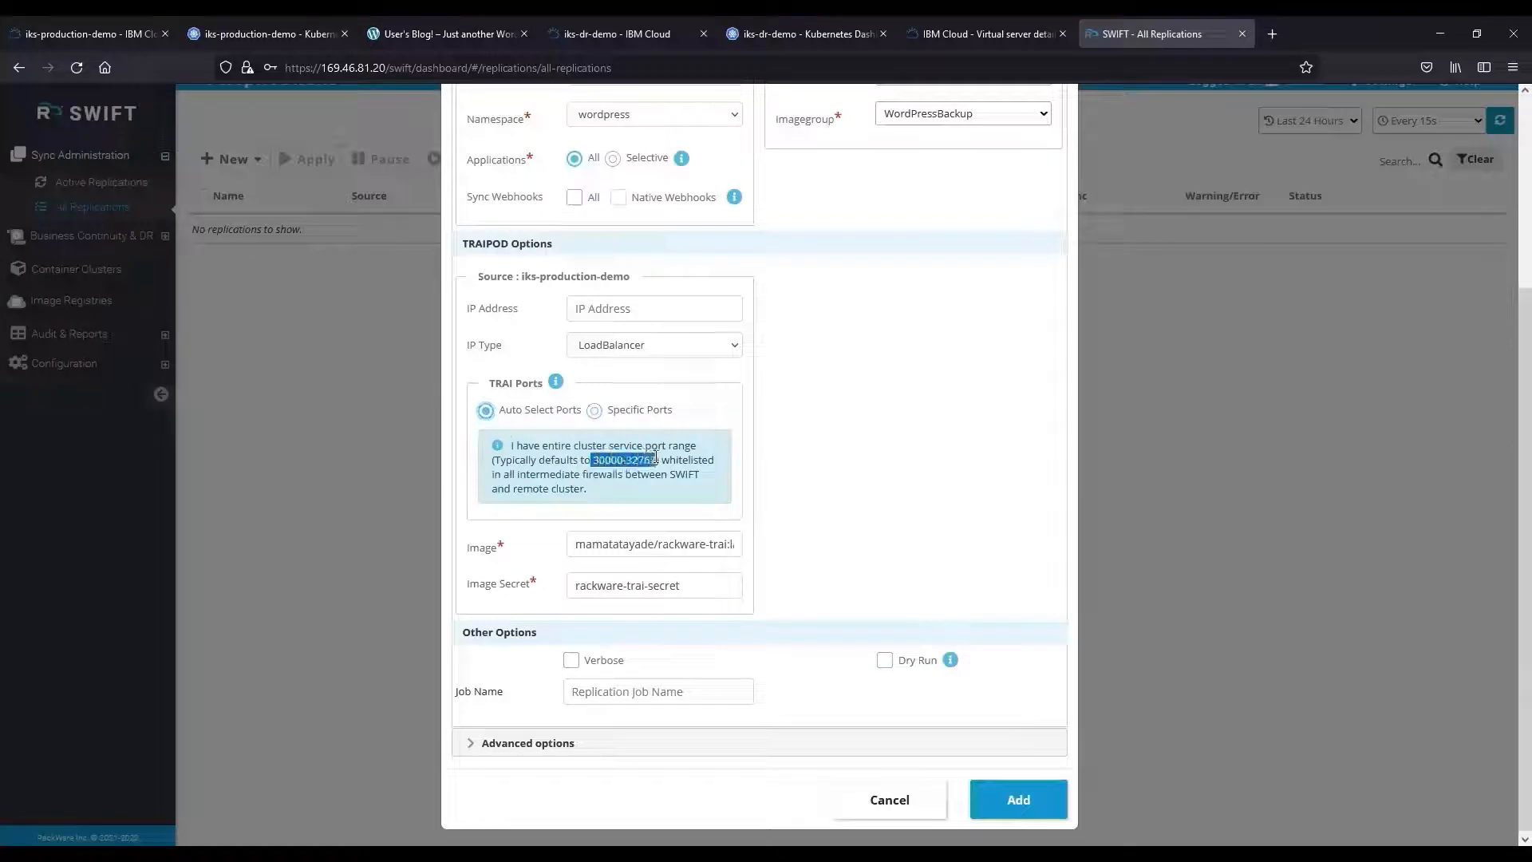
click(617, 469)
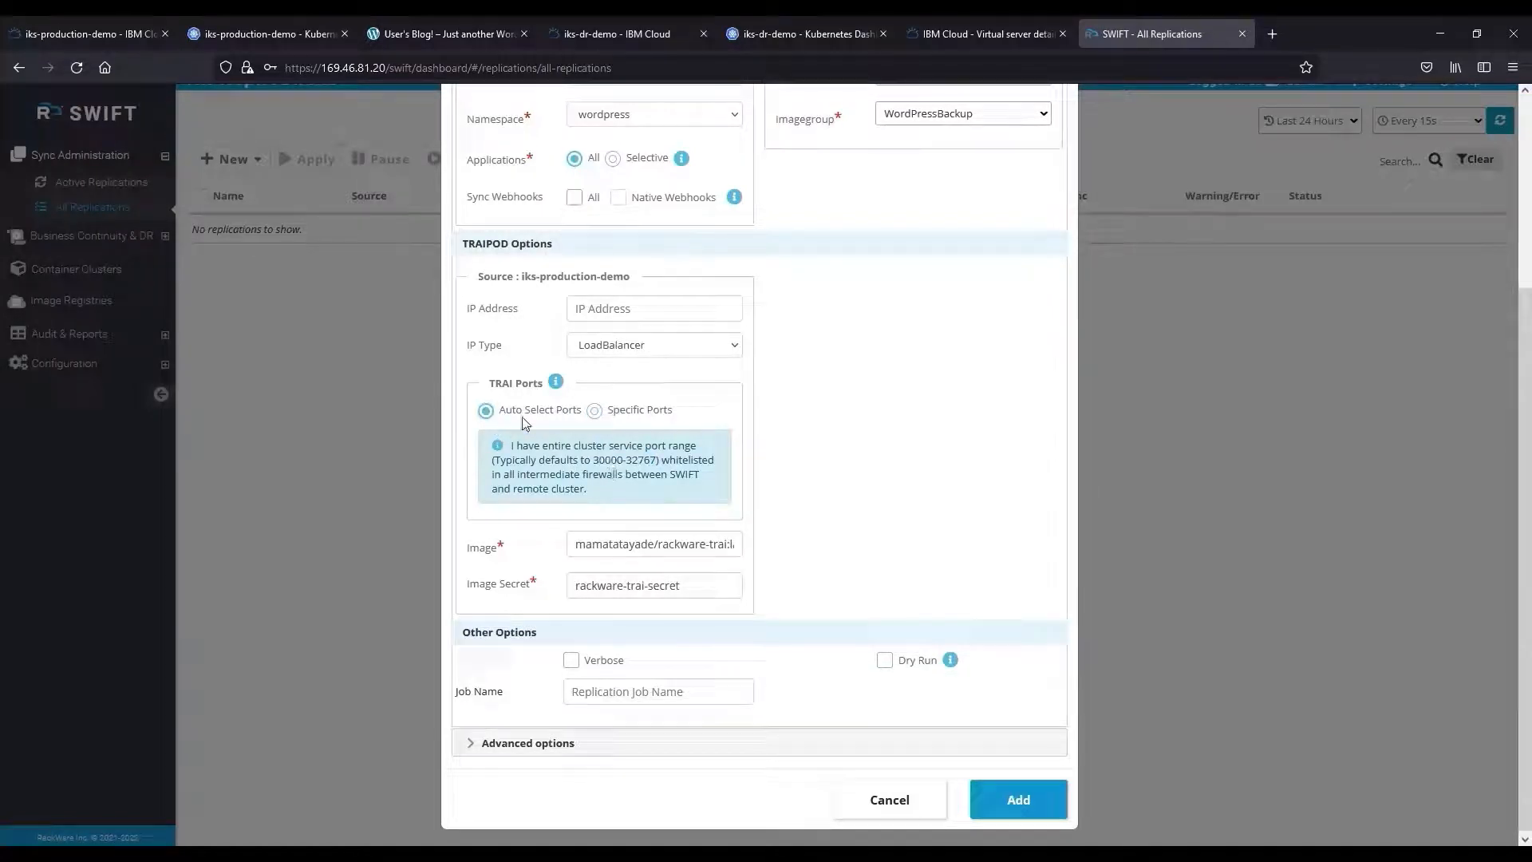
click(595, 411)
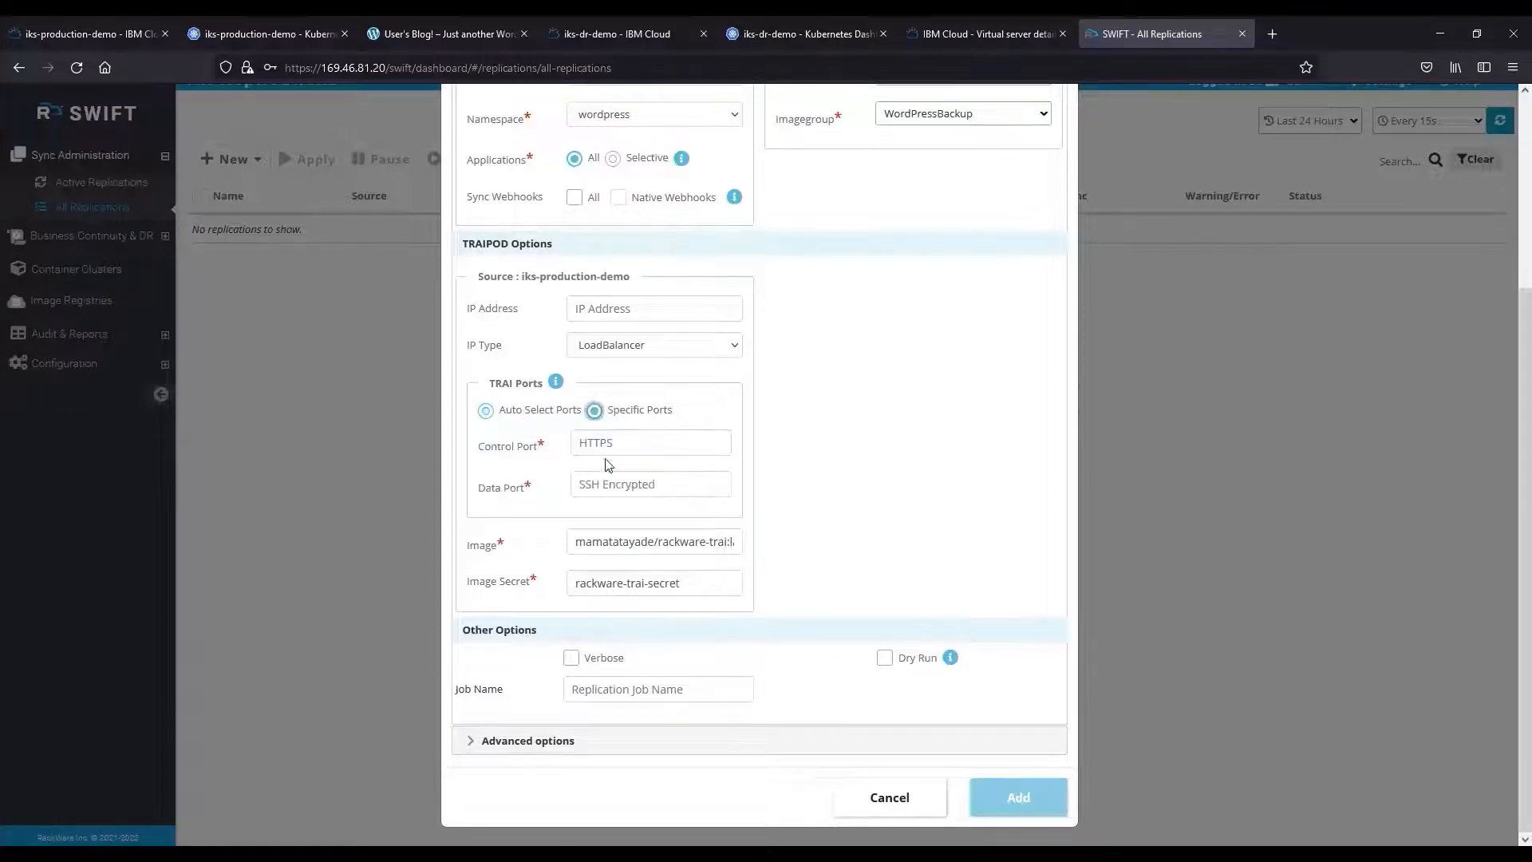
text(30011)
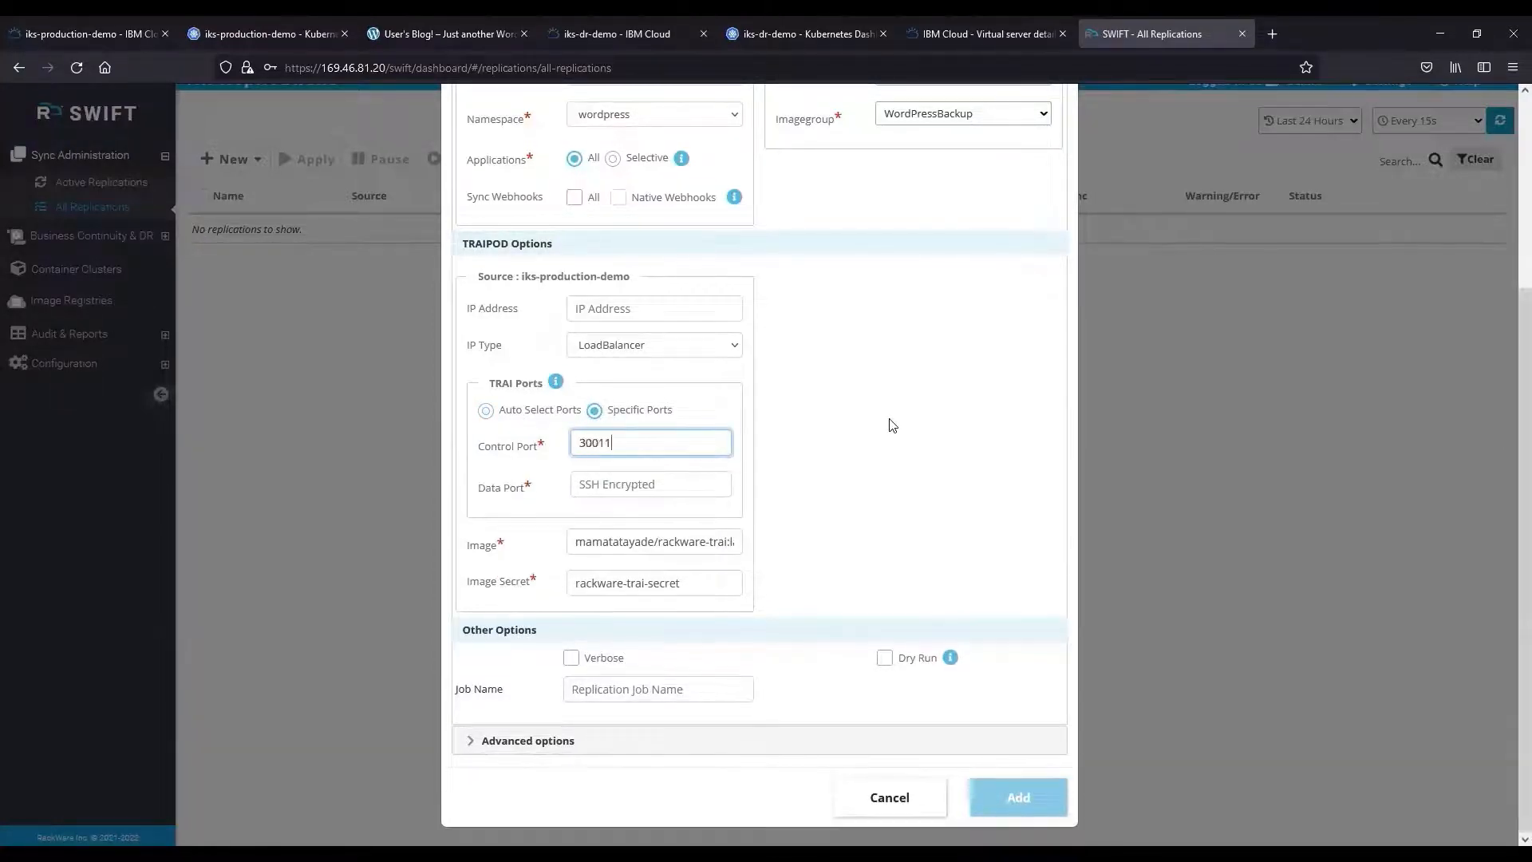
key(Tab)
text(3001)
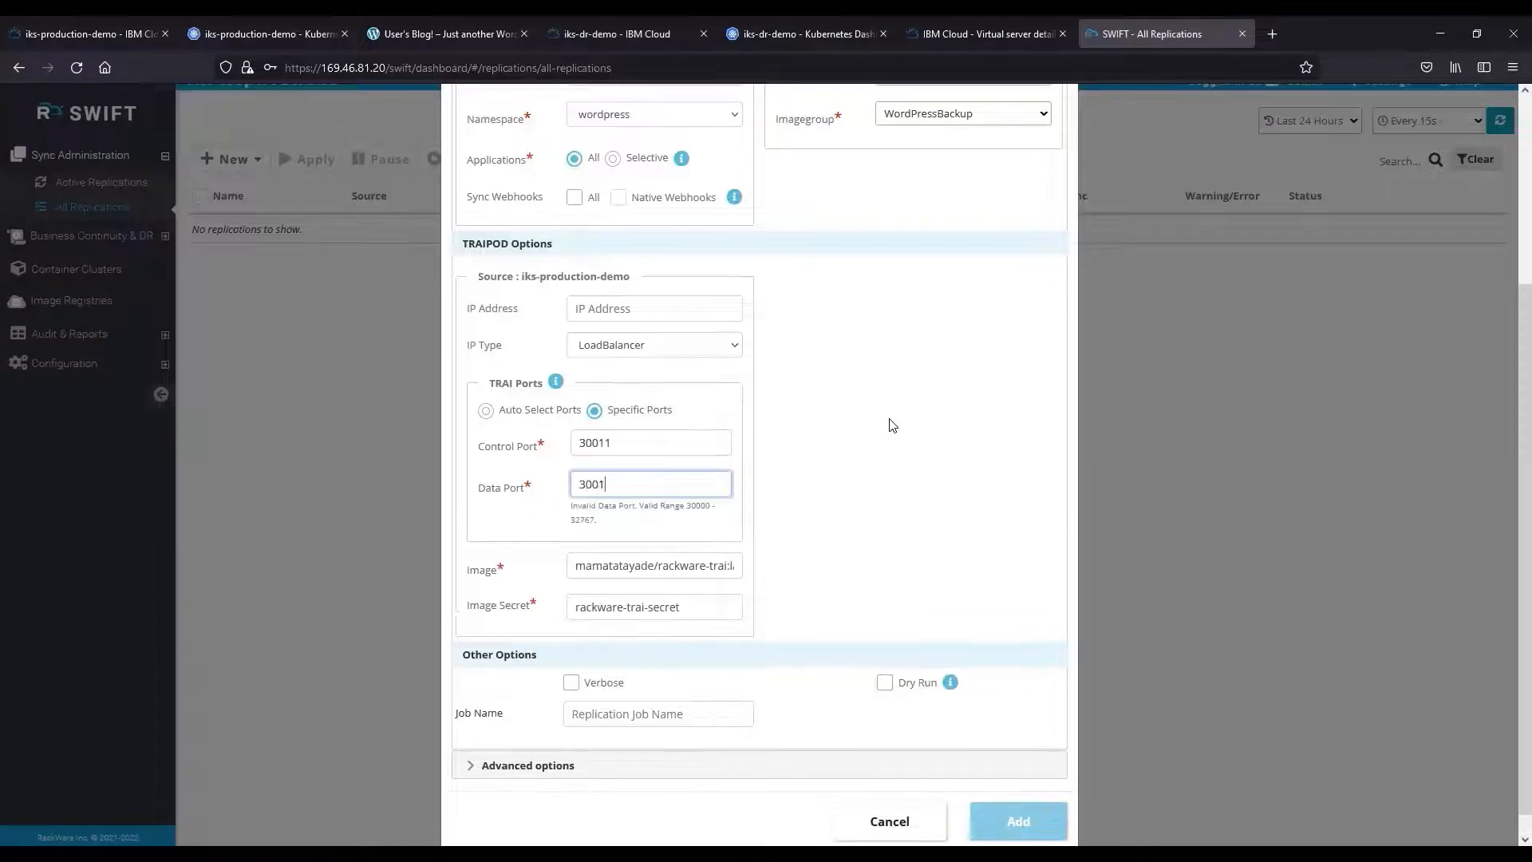
text(2)
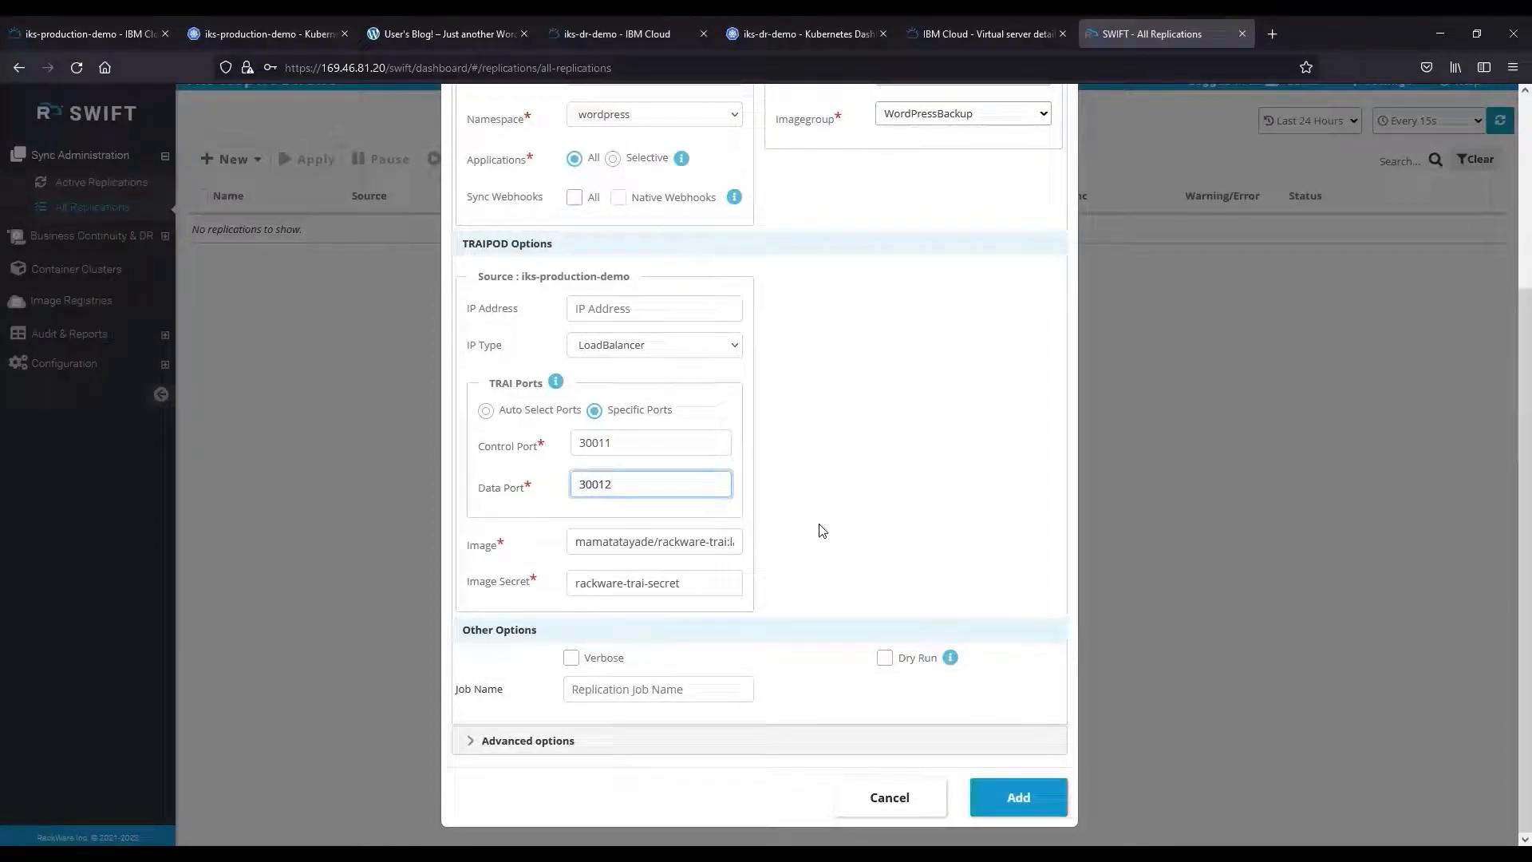
Enable verbose output and name the replication job stage1-sync.
click(571, 658)
click(588, 689)
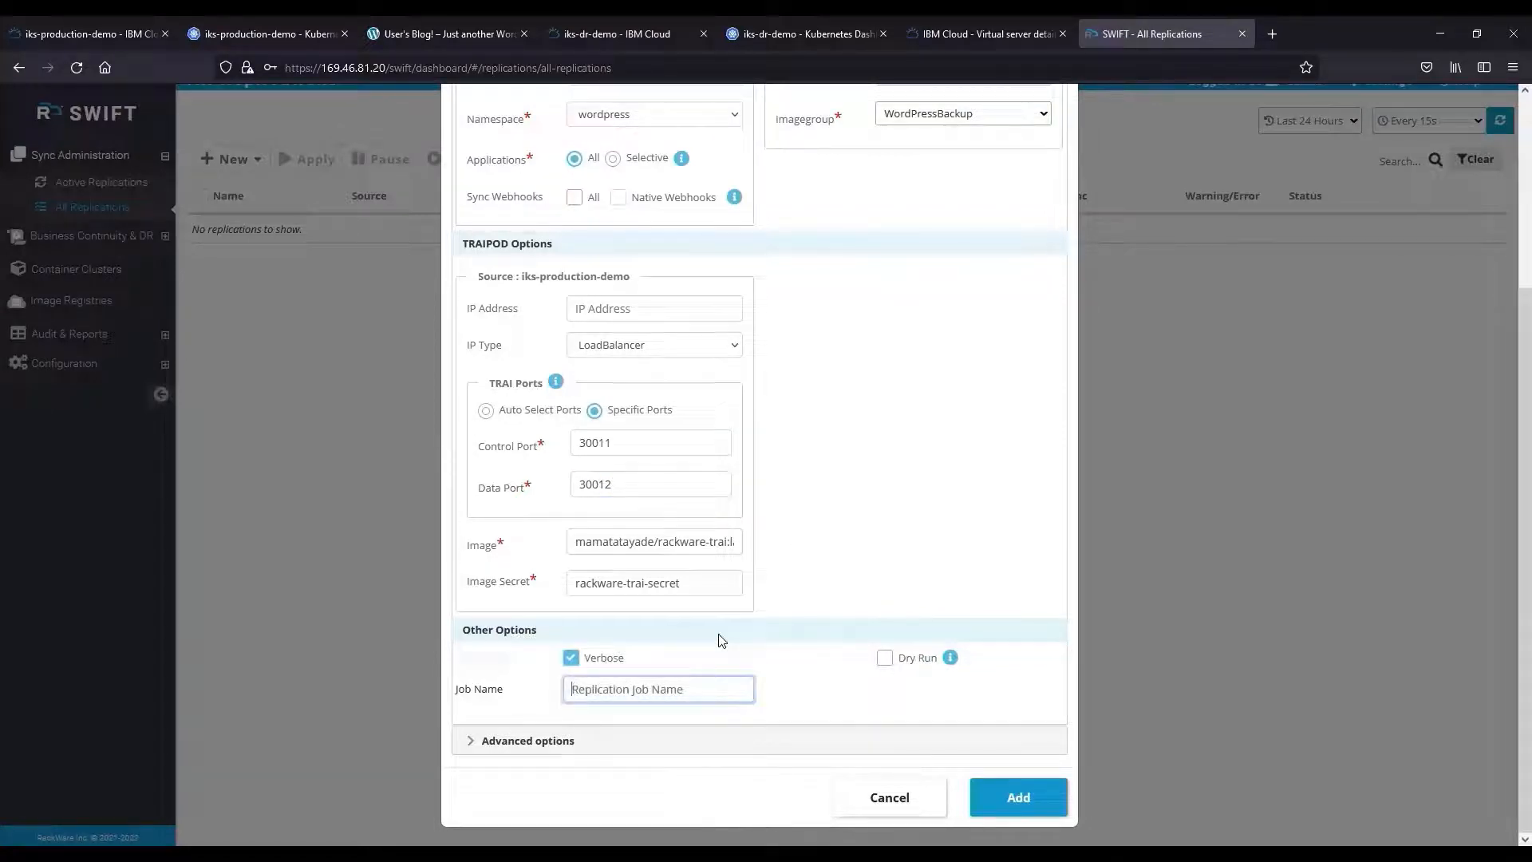
text(stage1-suync)
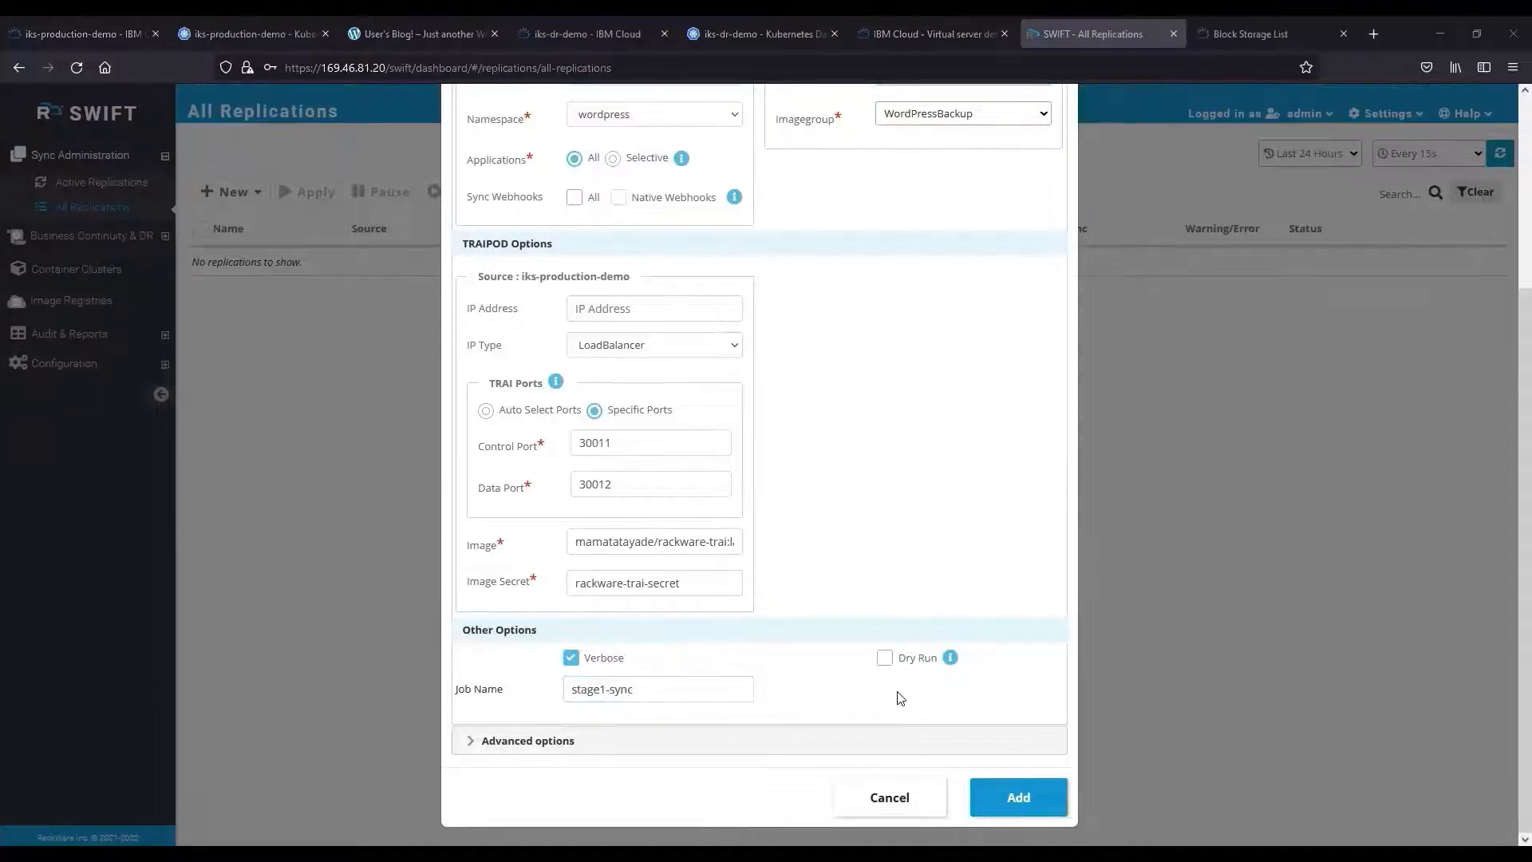
Add the stage1-sync replication and let both volumes finish at 100%.
click(1009, 799)
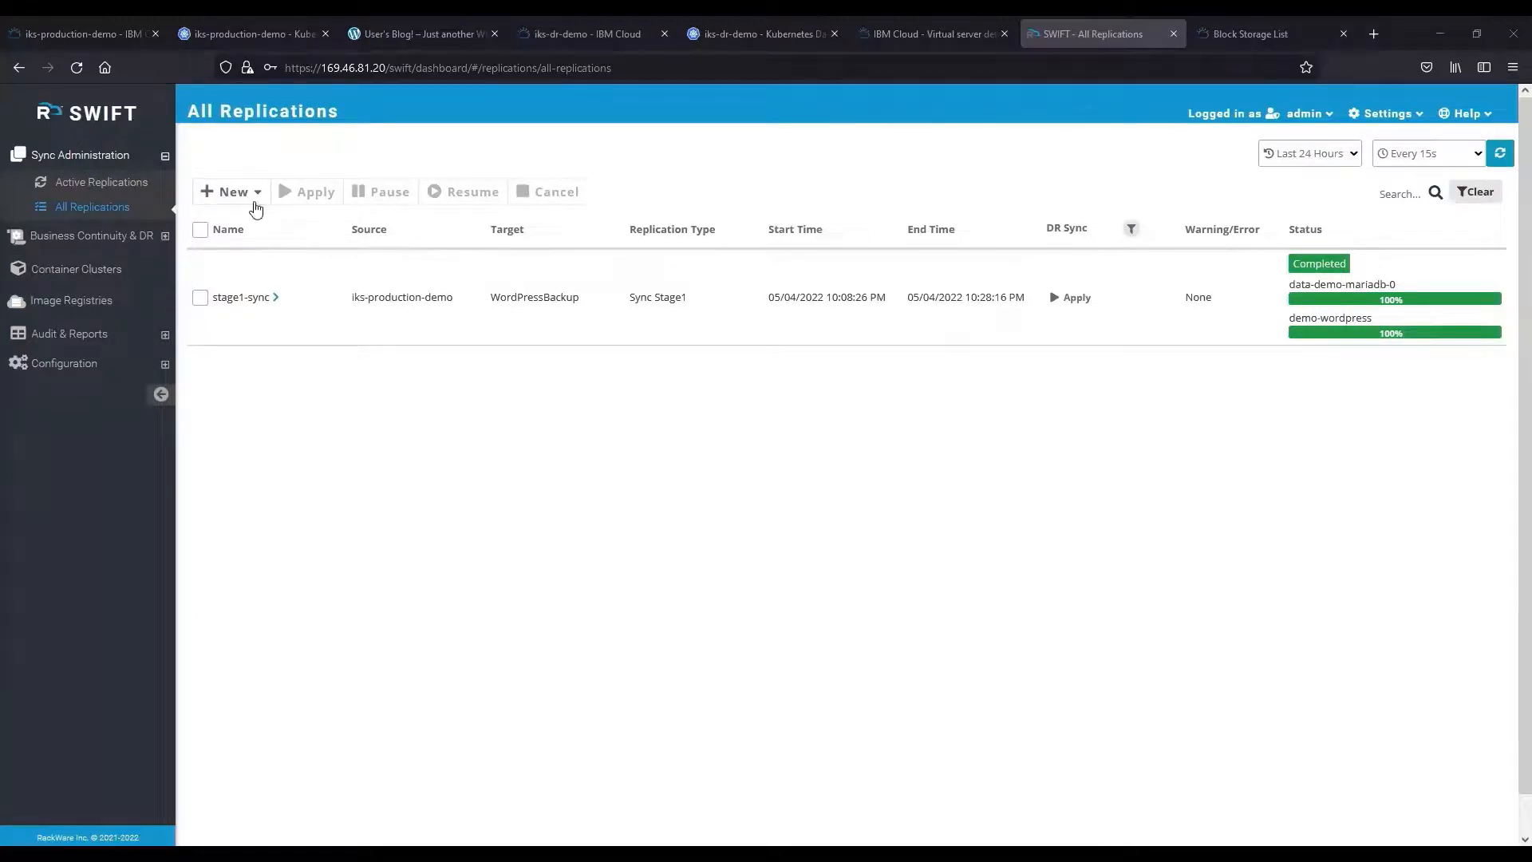
click(244, 192)
Start a Stage-2 replication from WordPressBackup targeting iks-dr-demo's wordpress namespace.
click(257, 228)
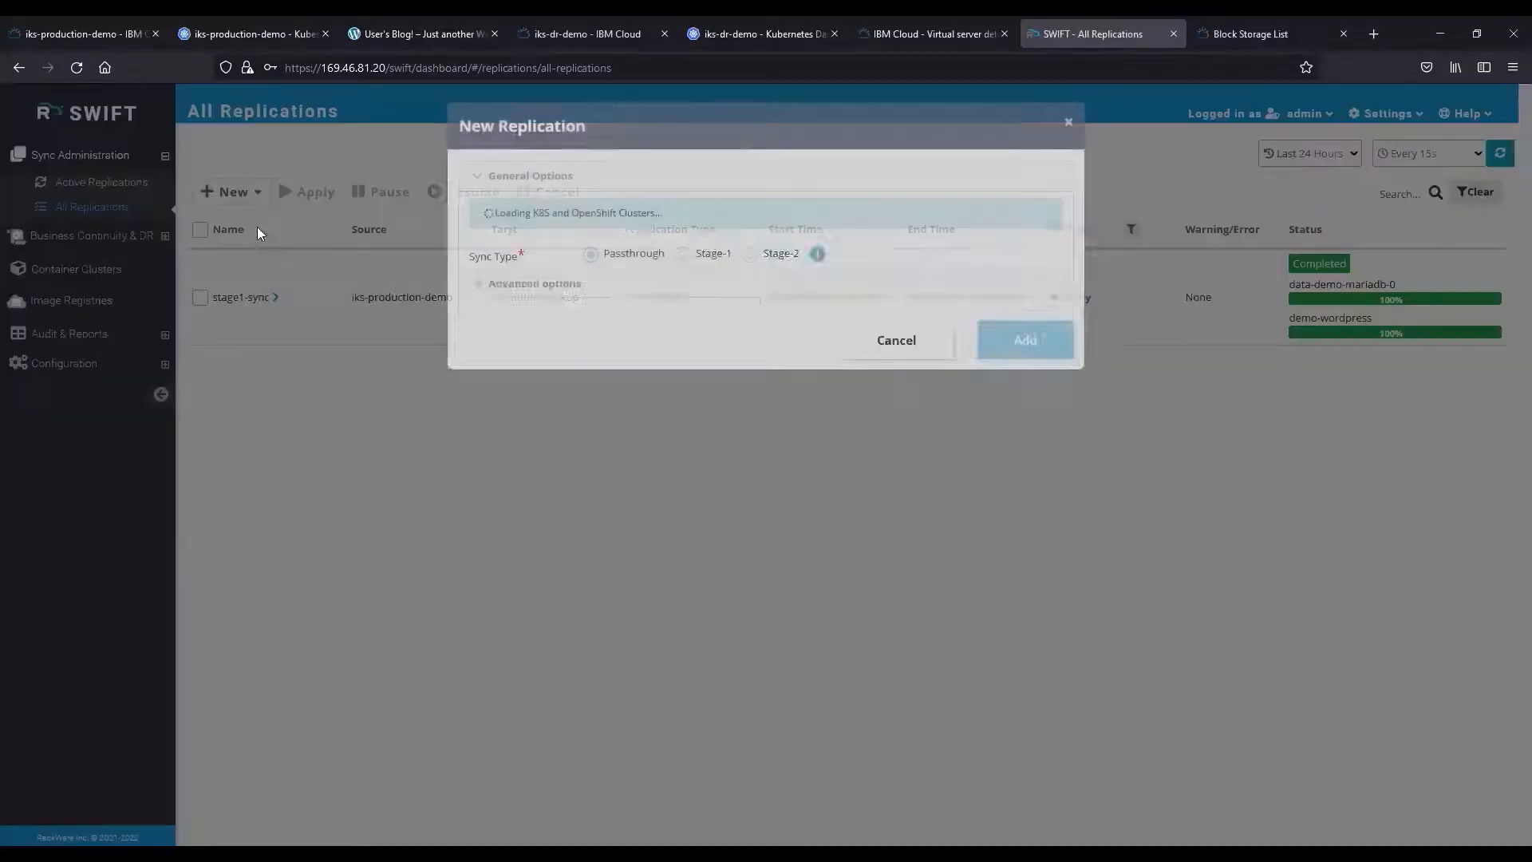
click(743, 214)
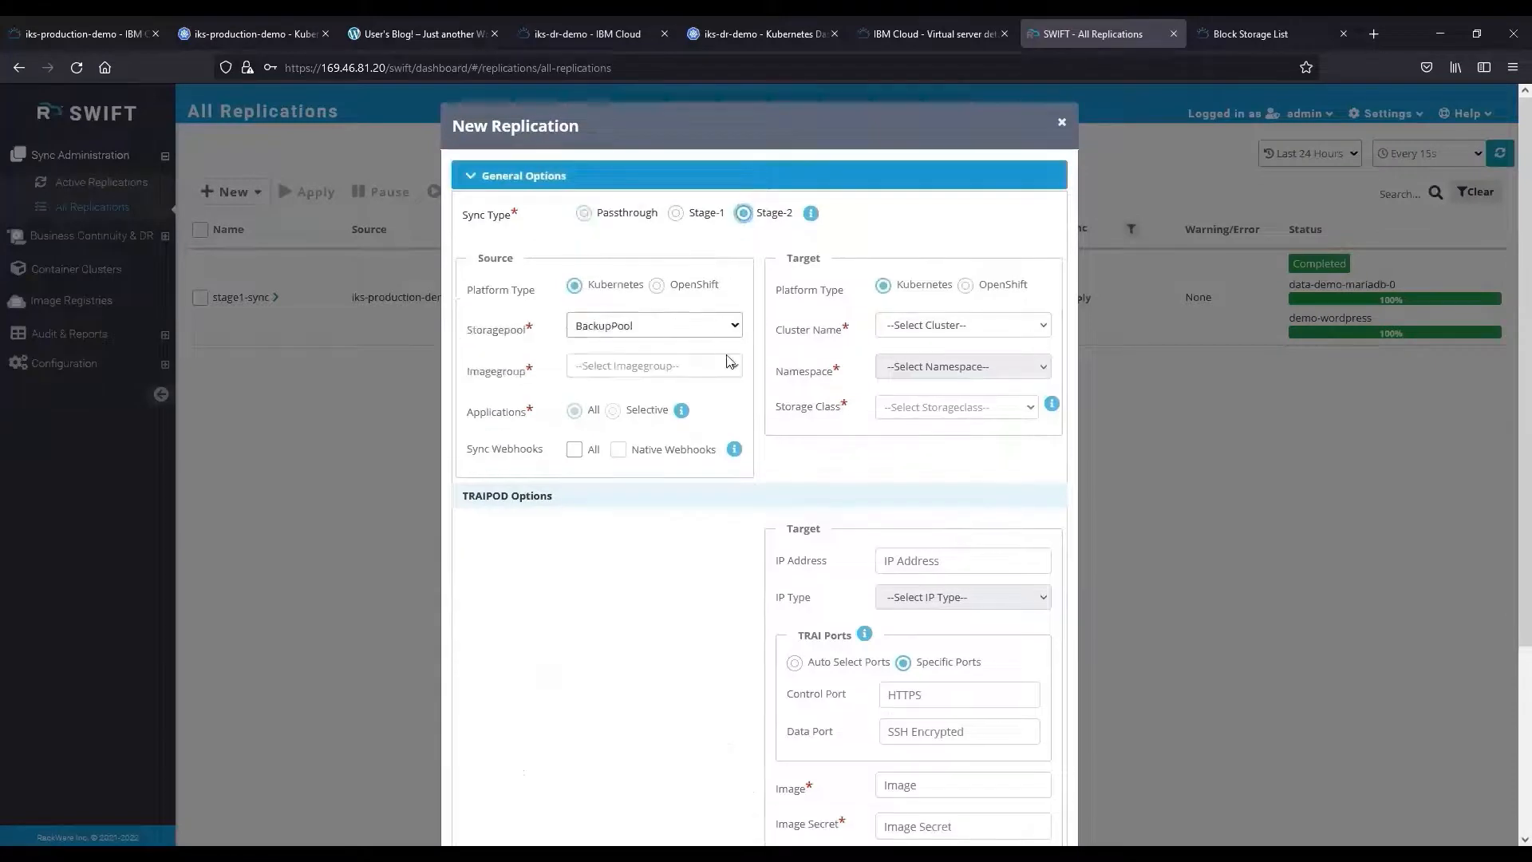
click(729, 366)
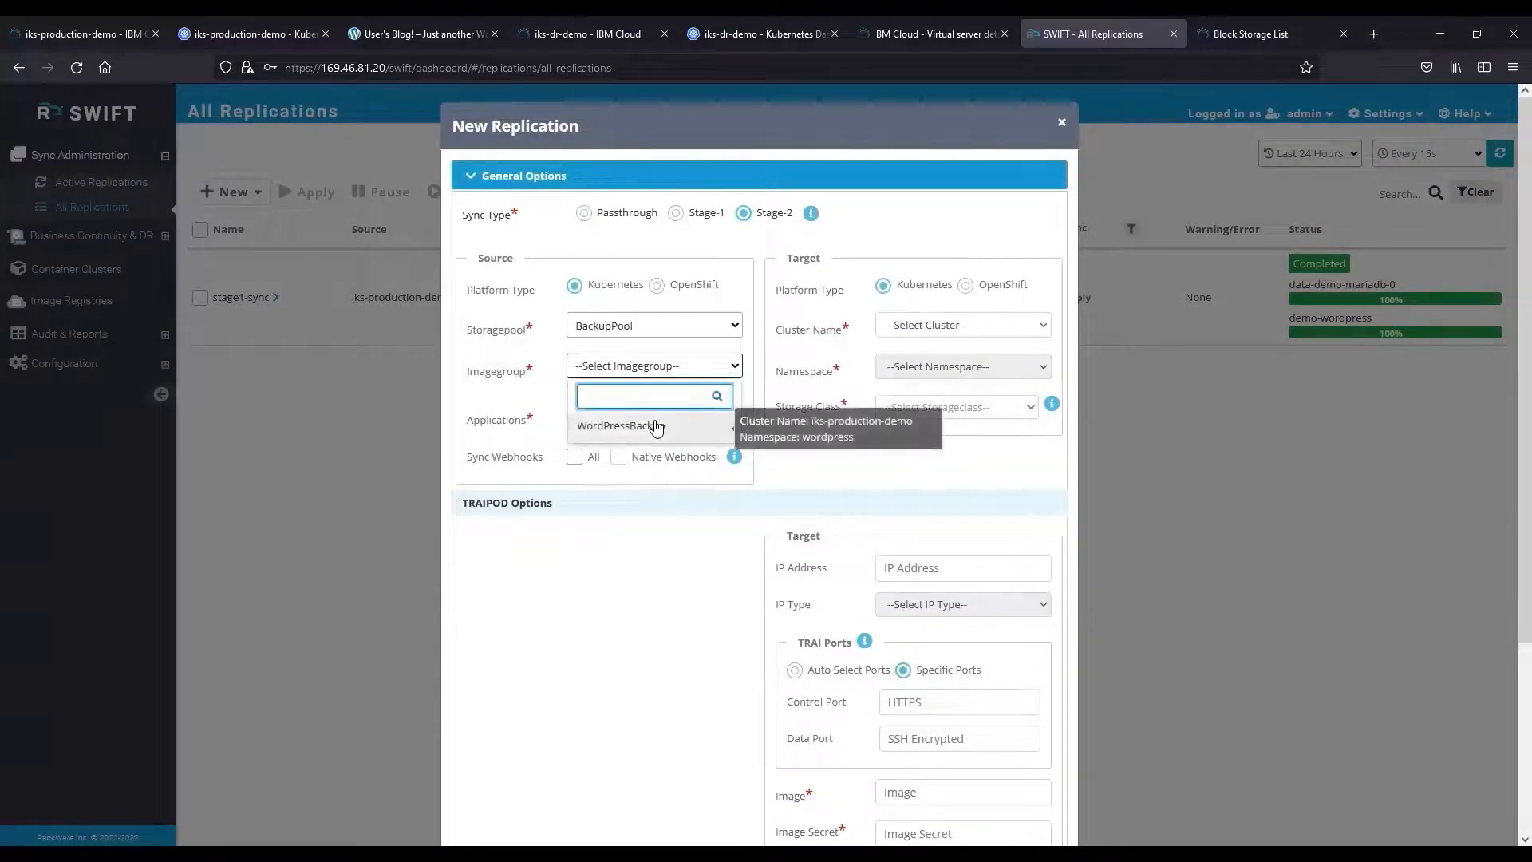
click(643, 425)
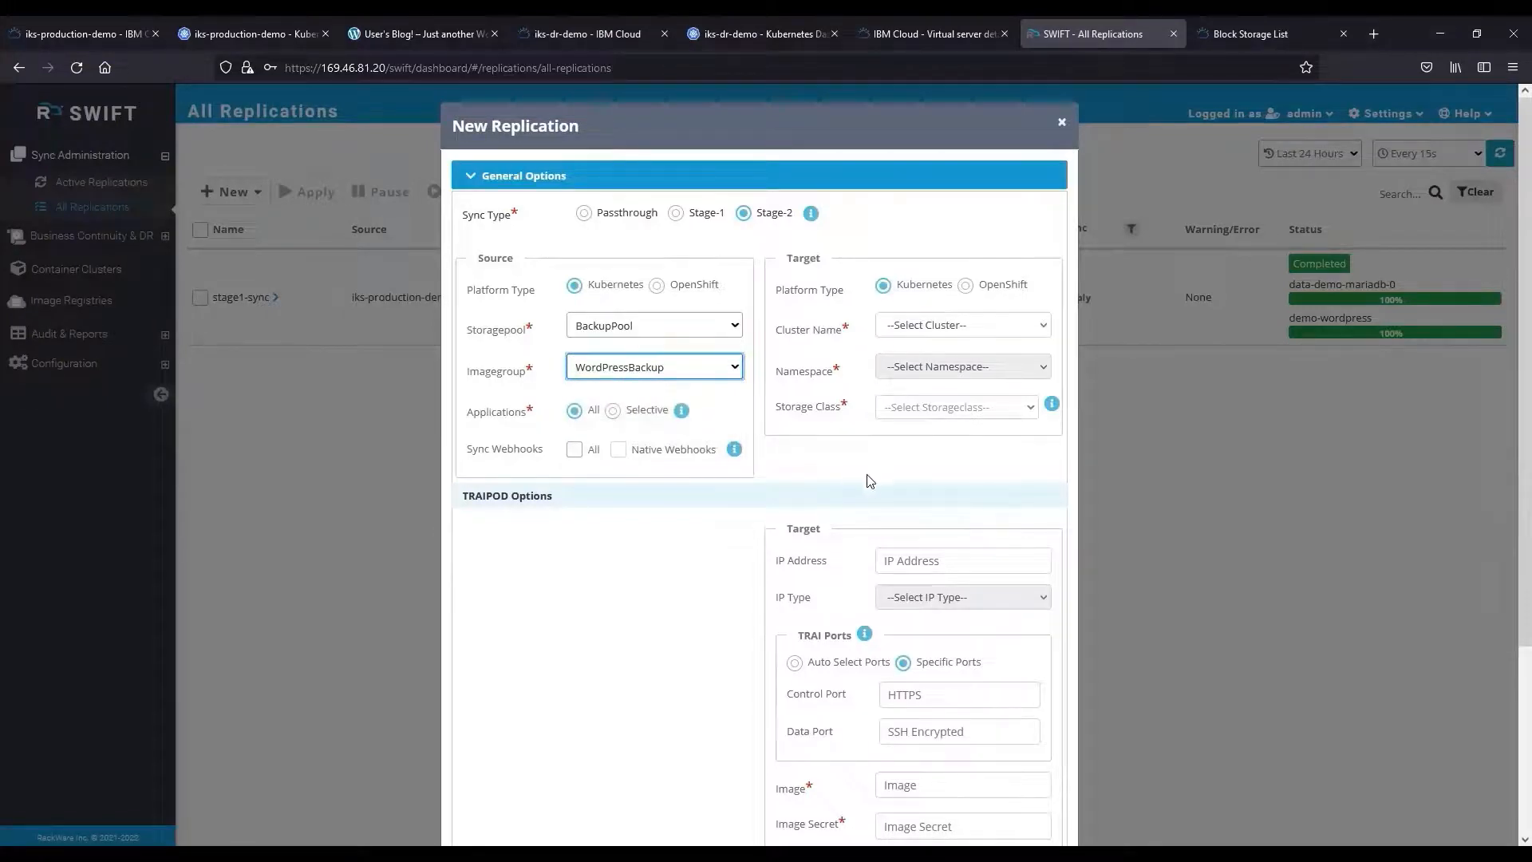
click(923, 329)
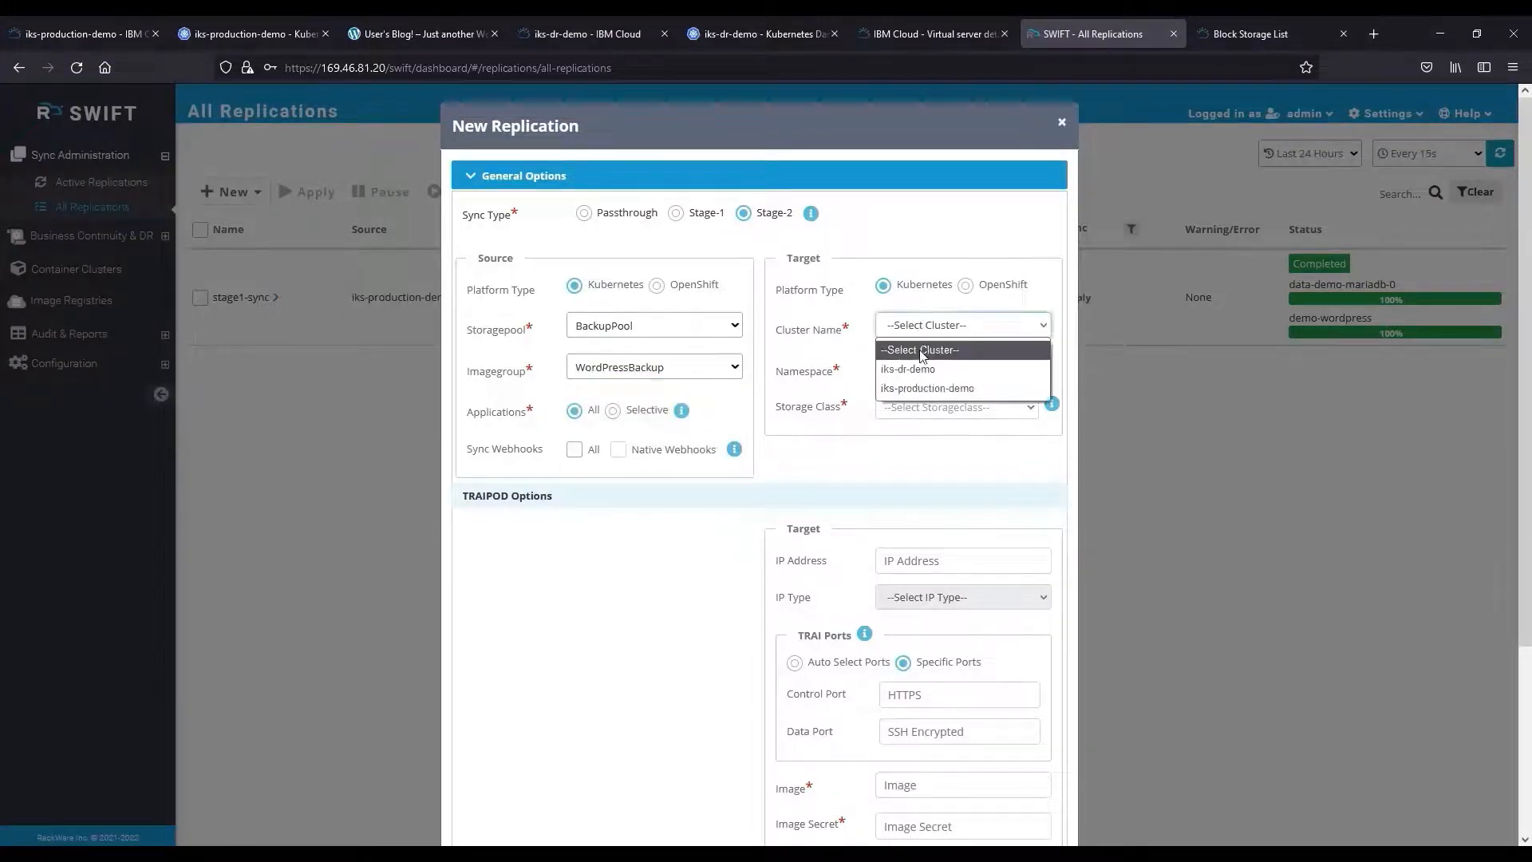
click(935, 369)
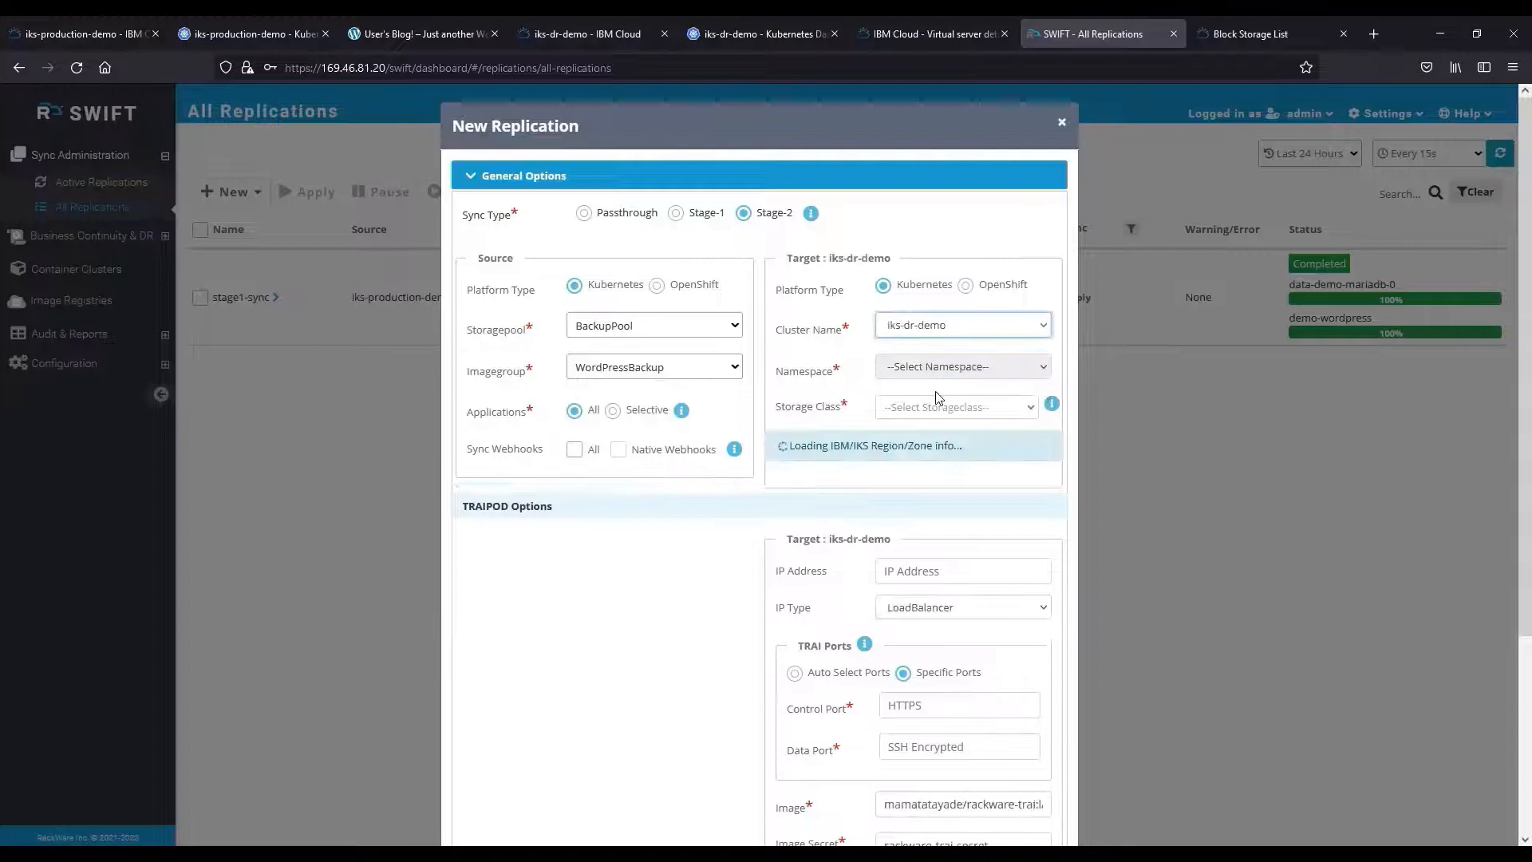
click(985, 366)
click(951, 546)
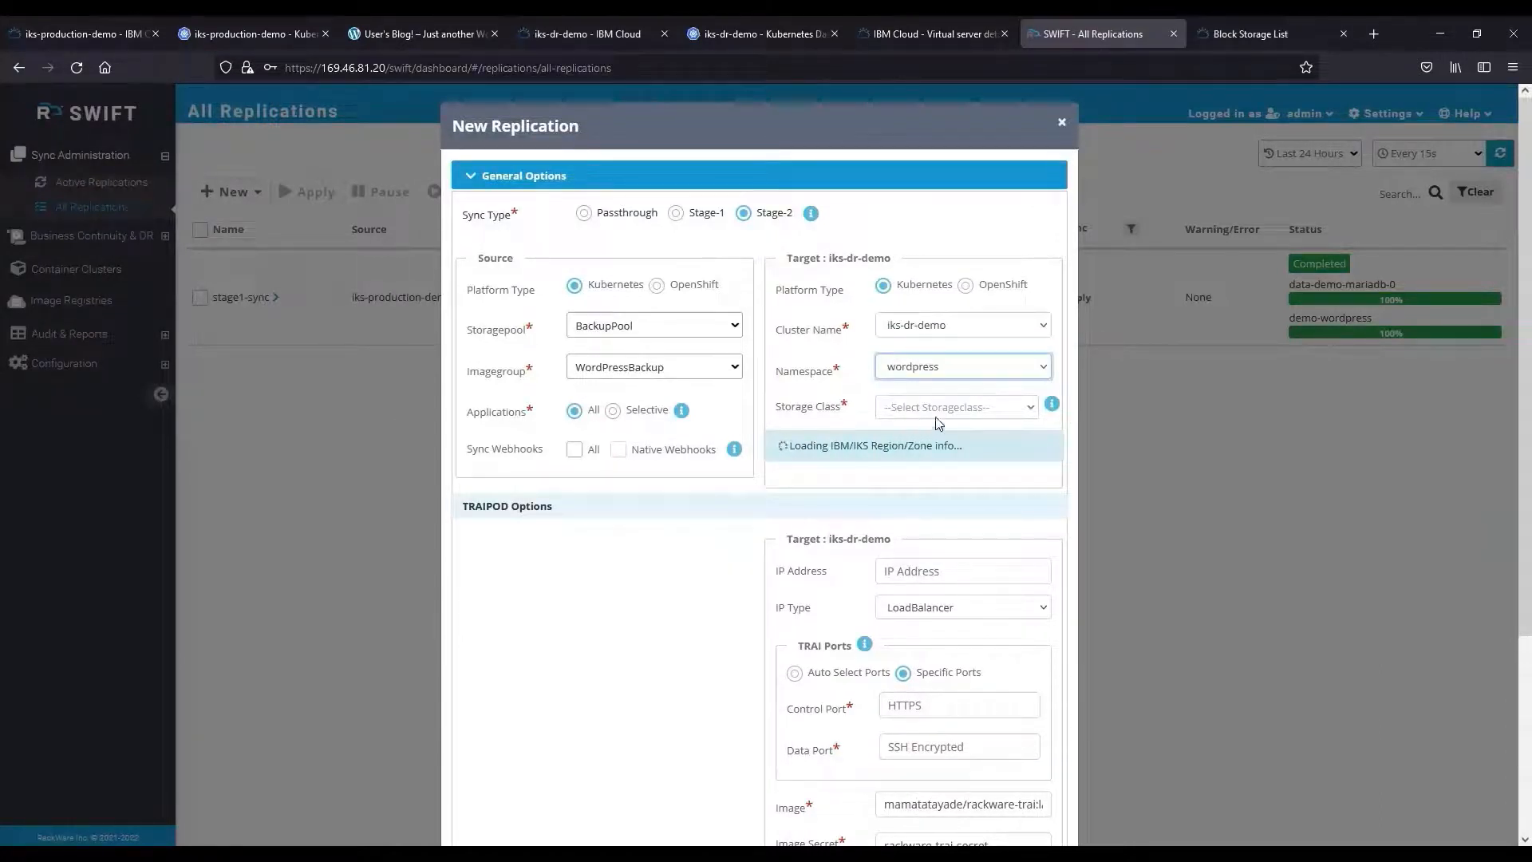
Use the metro 10-IOPS block storage class in zone US-SOUTH-1.
click(1030, 409)
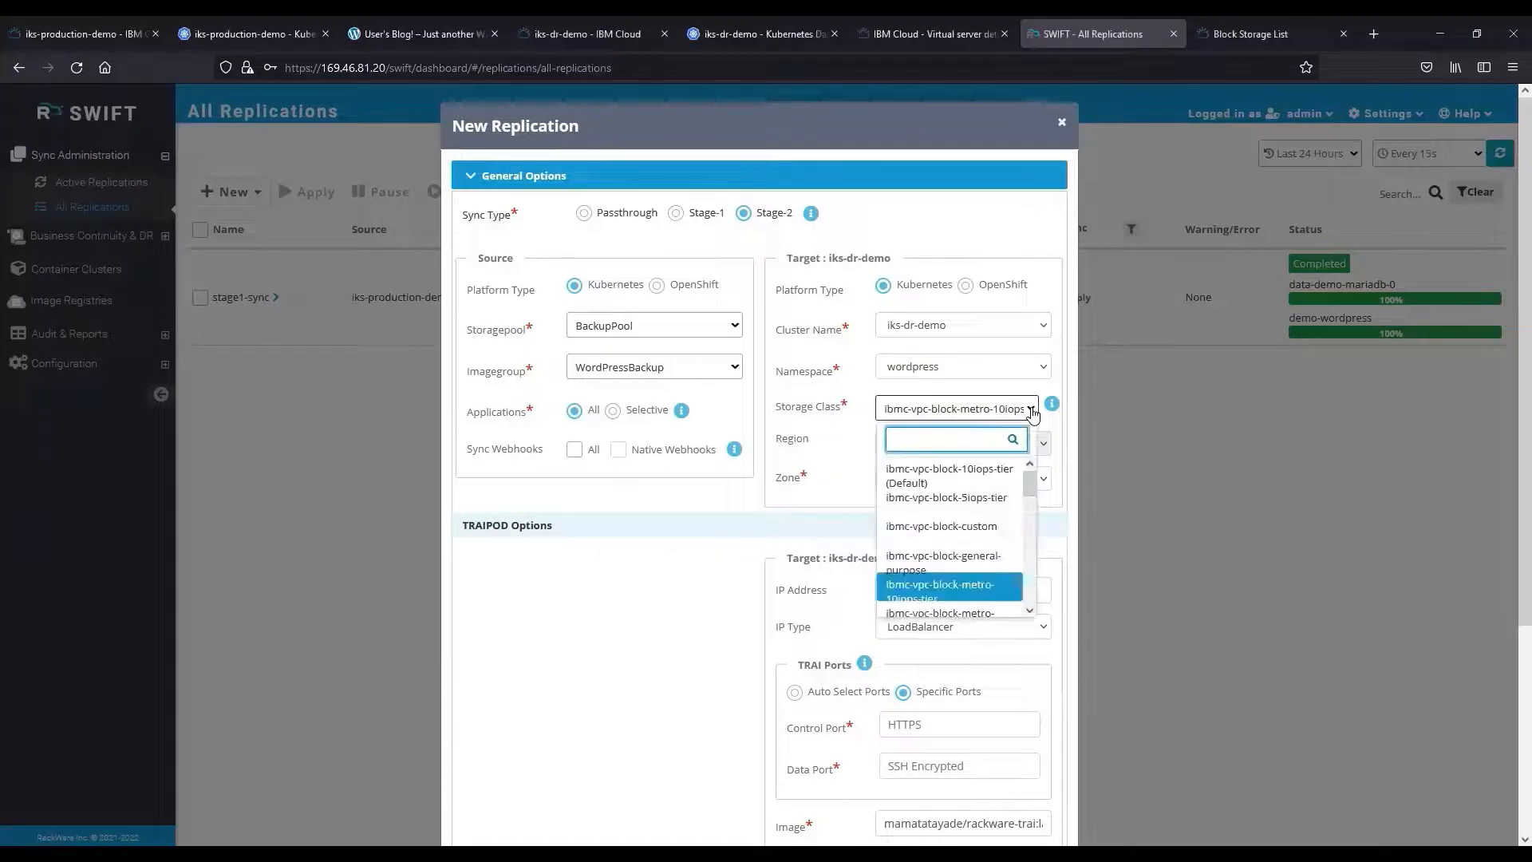
click(962, 595)
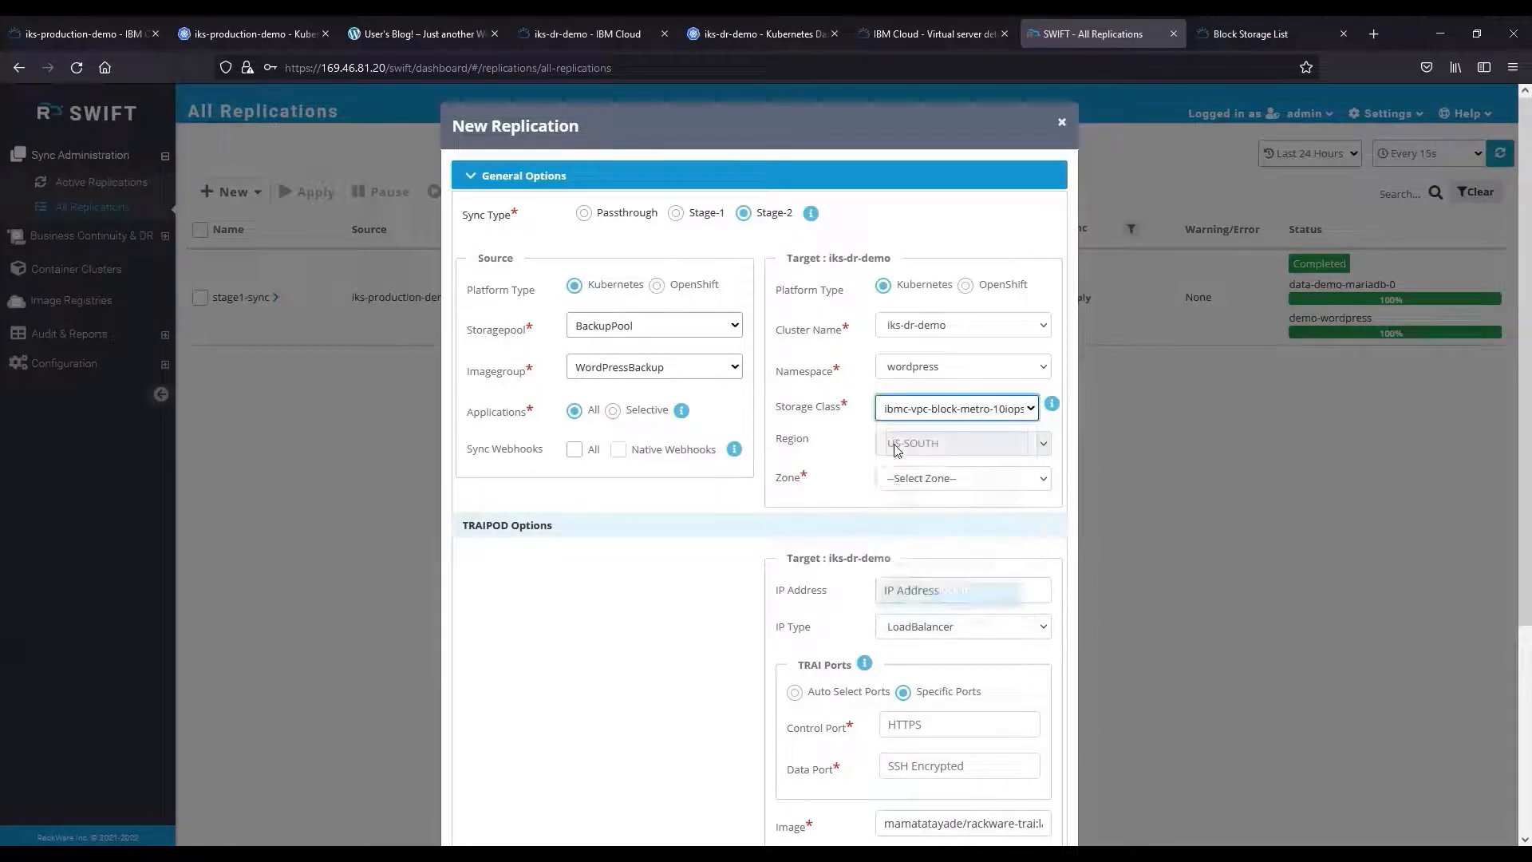
click(930, 478)
click(929, 525)
scroll(807, 556, down, 3)
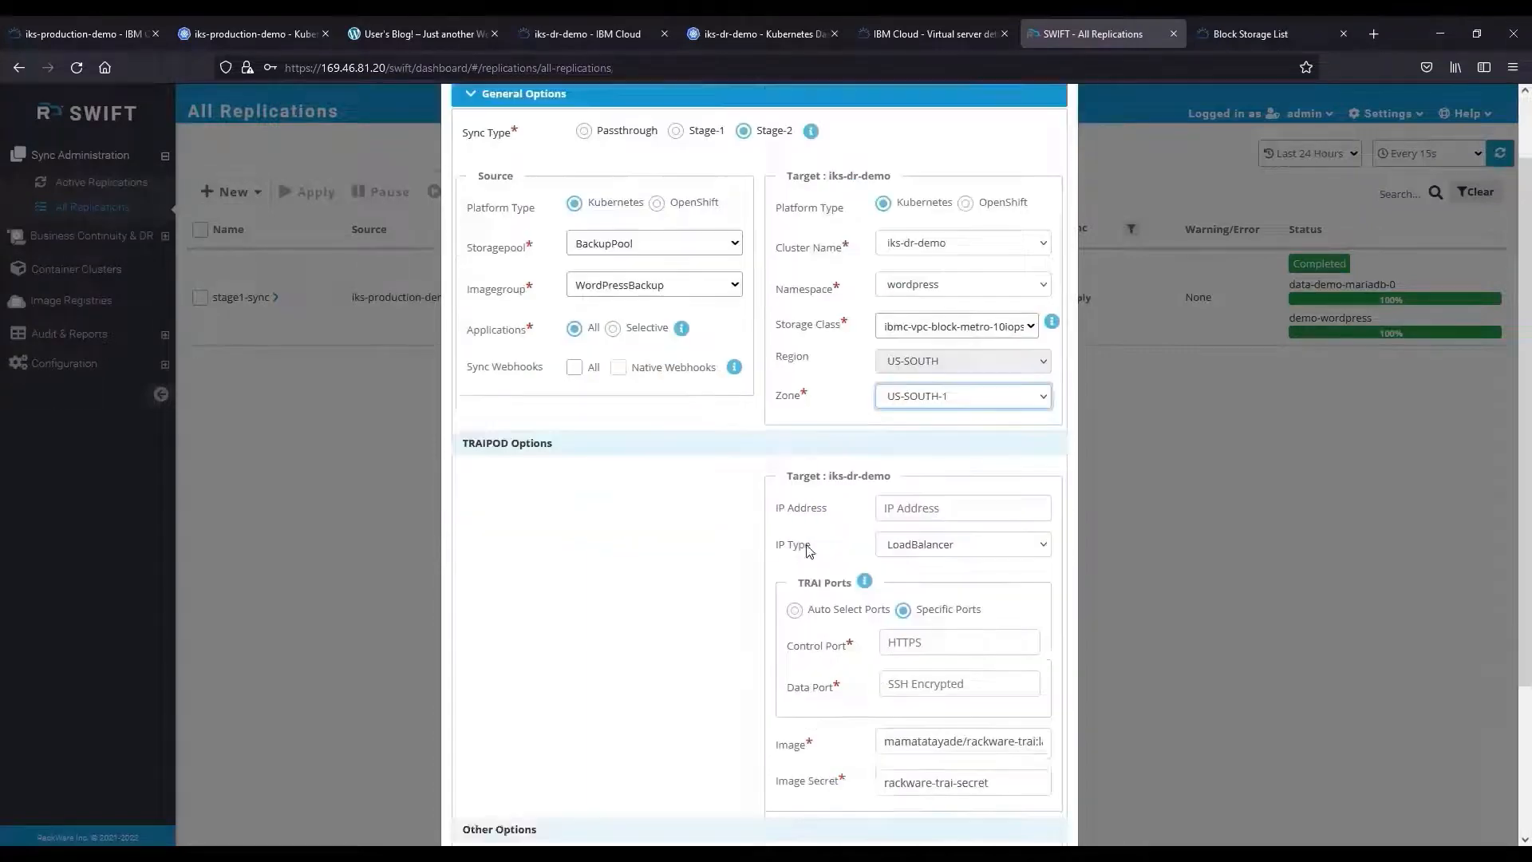
Set TRAI ports 30012 and 30013, enable verbose, and name the job stage2-sync.
click(920, 466)
text(300)
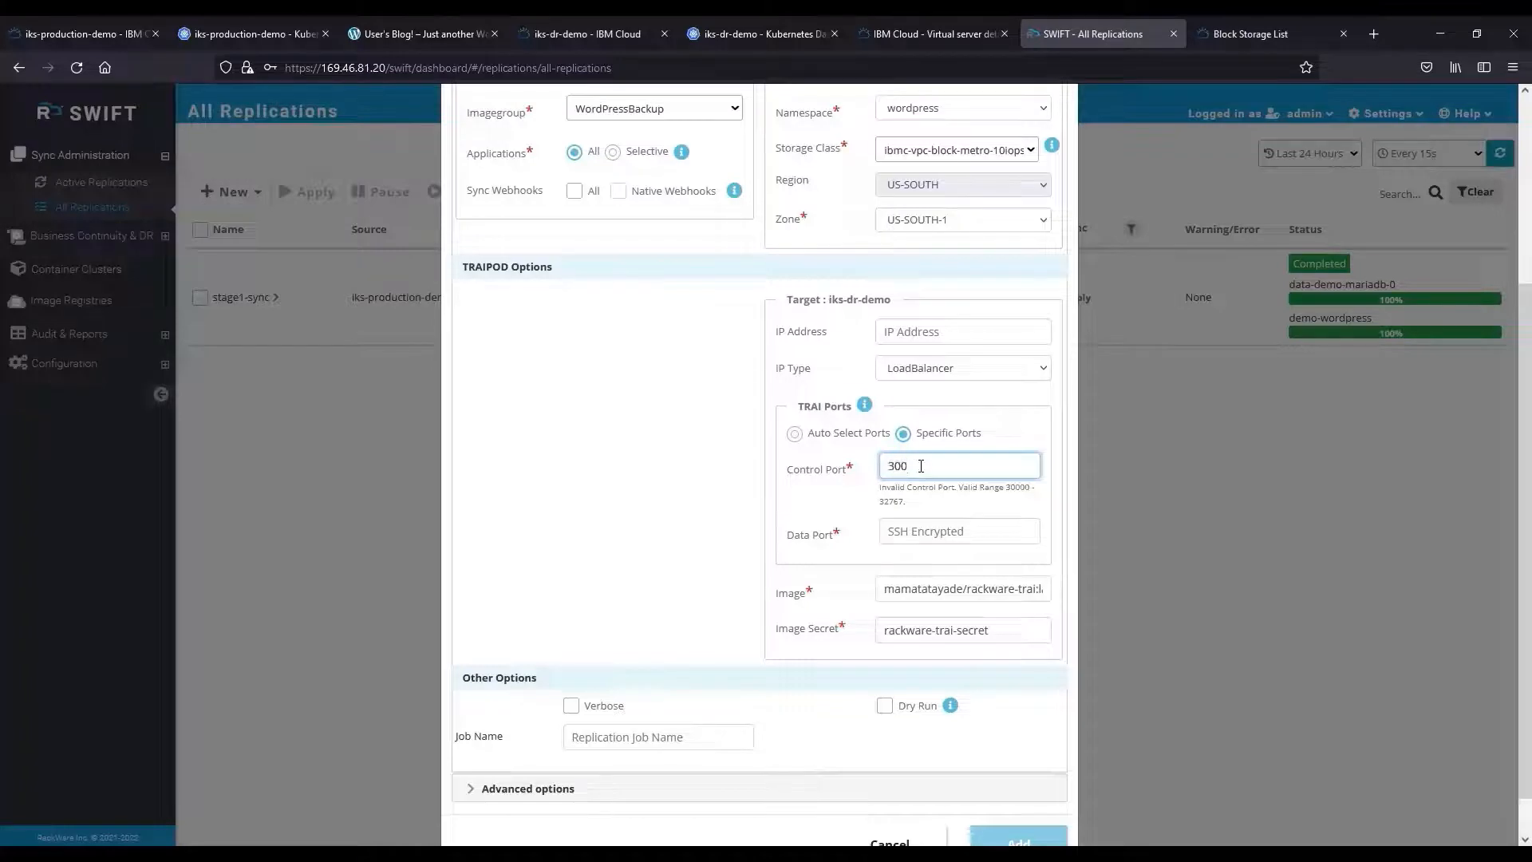
text(12)
key(Tab)
text(30013)
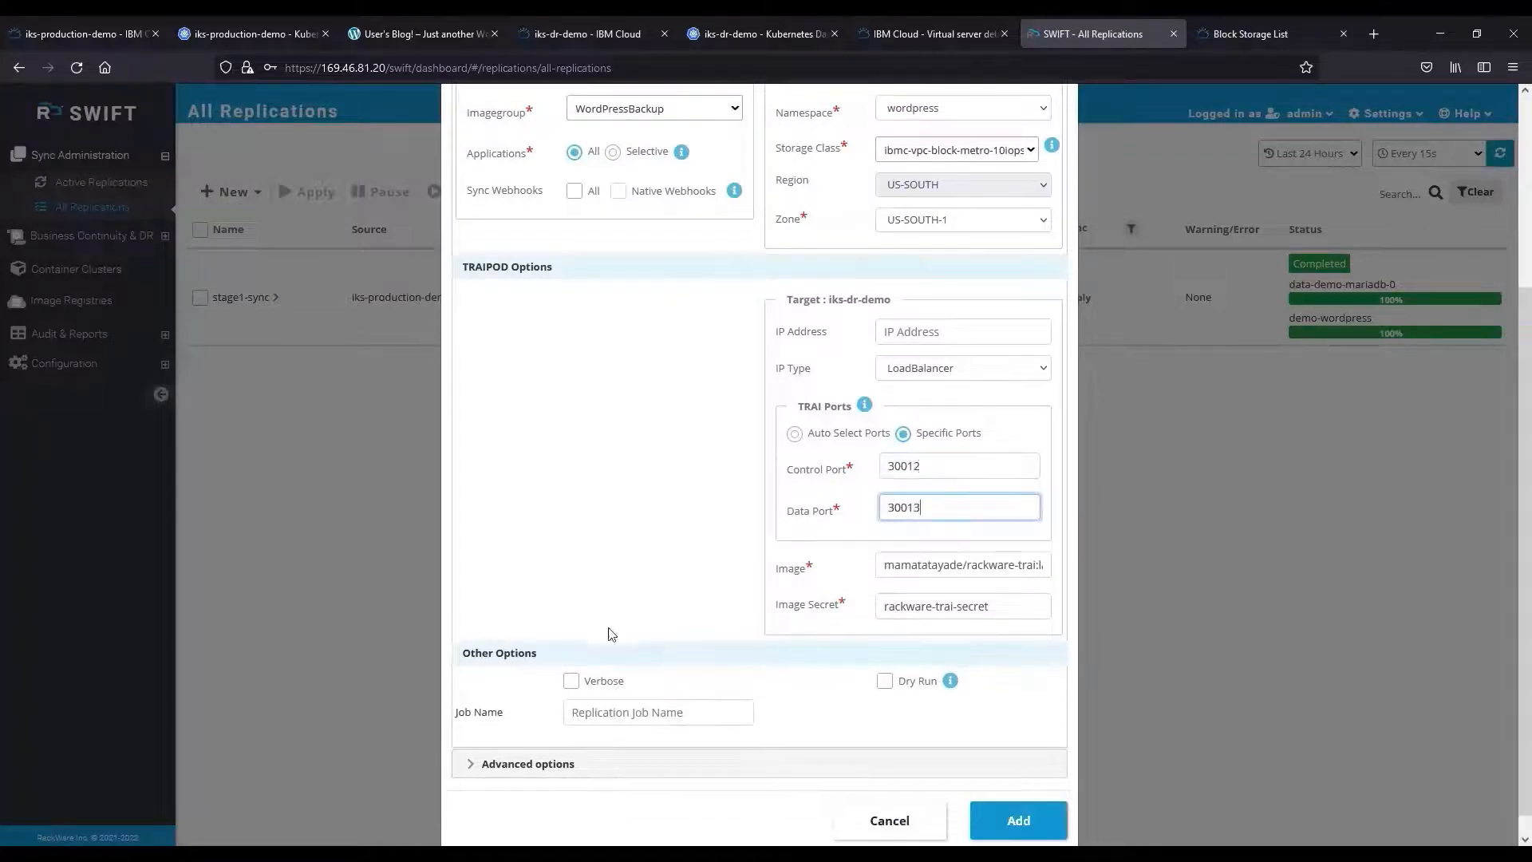
click(570, 681)
click(600, 712)
text(stage2-sync)
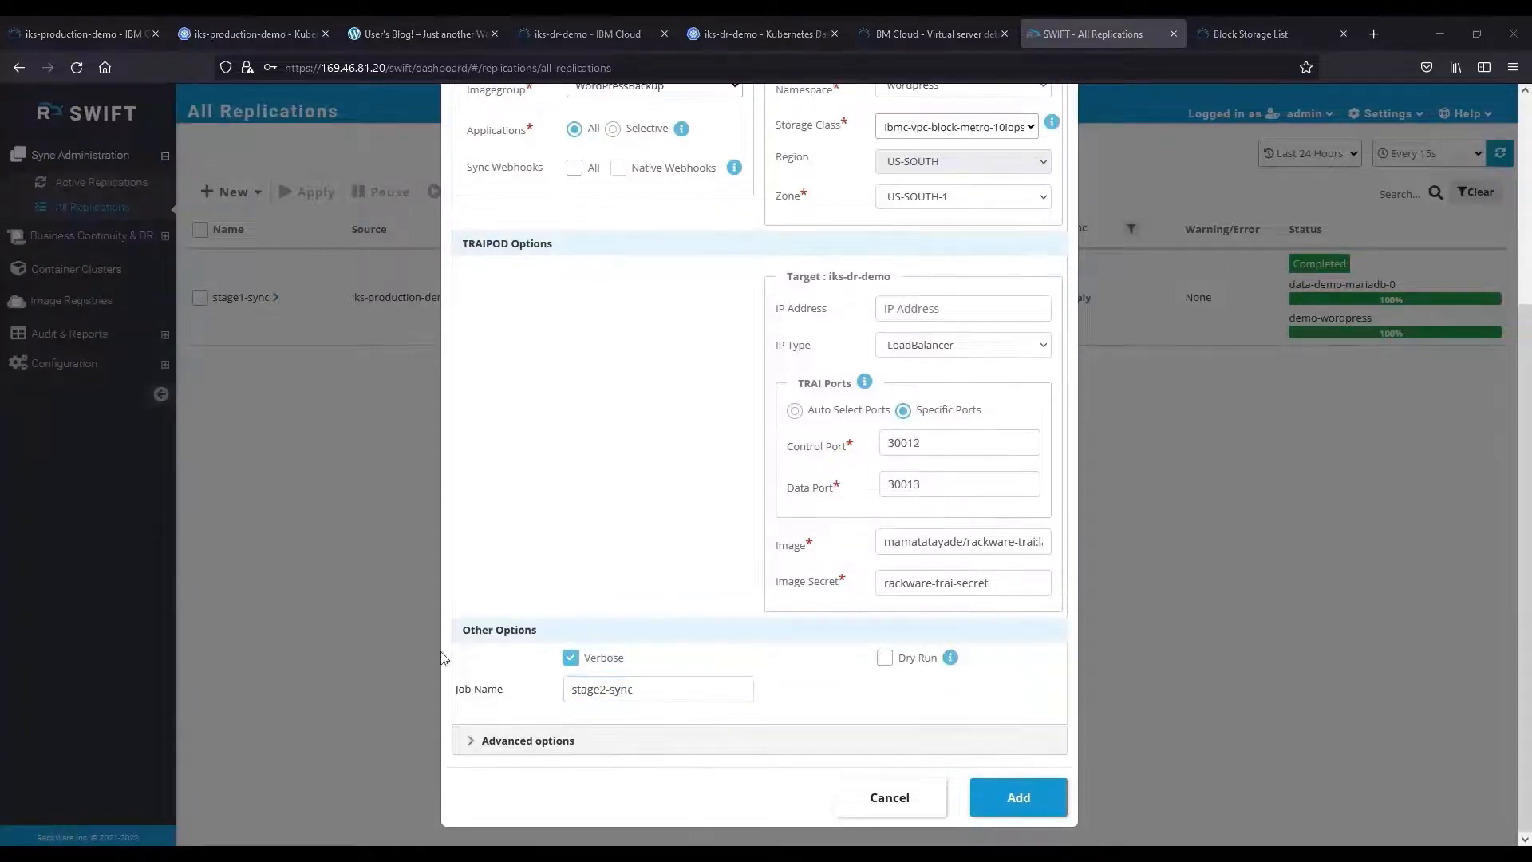
Reveal the advanced options and inspect the service type mapping settings.
click(471, 751)
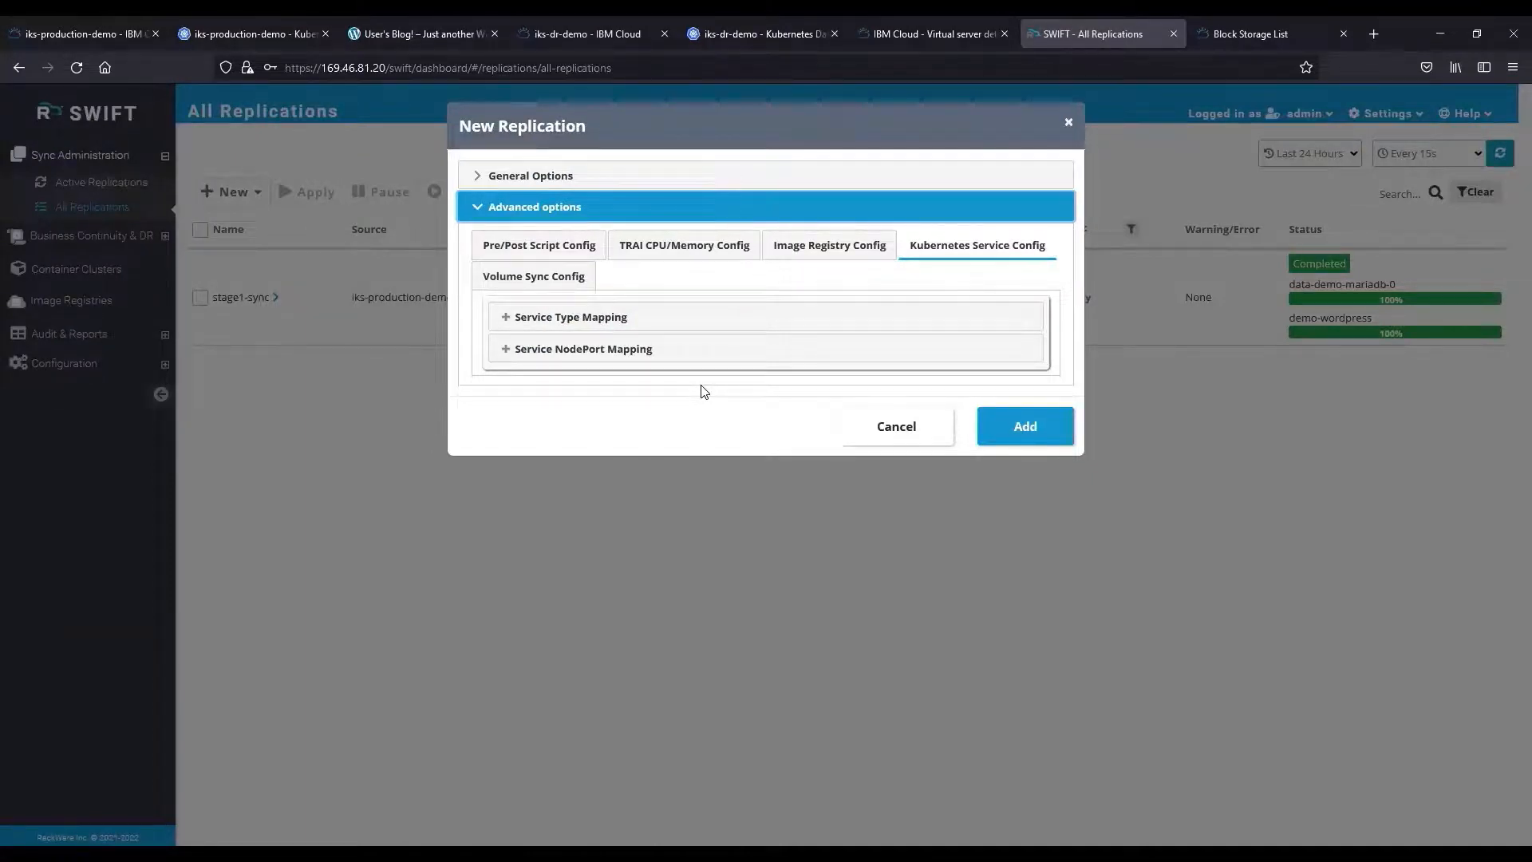
click(505, 319)
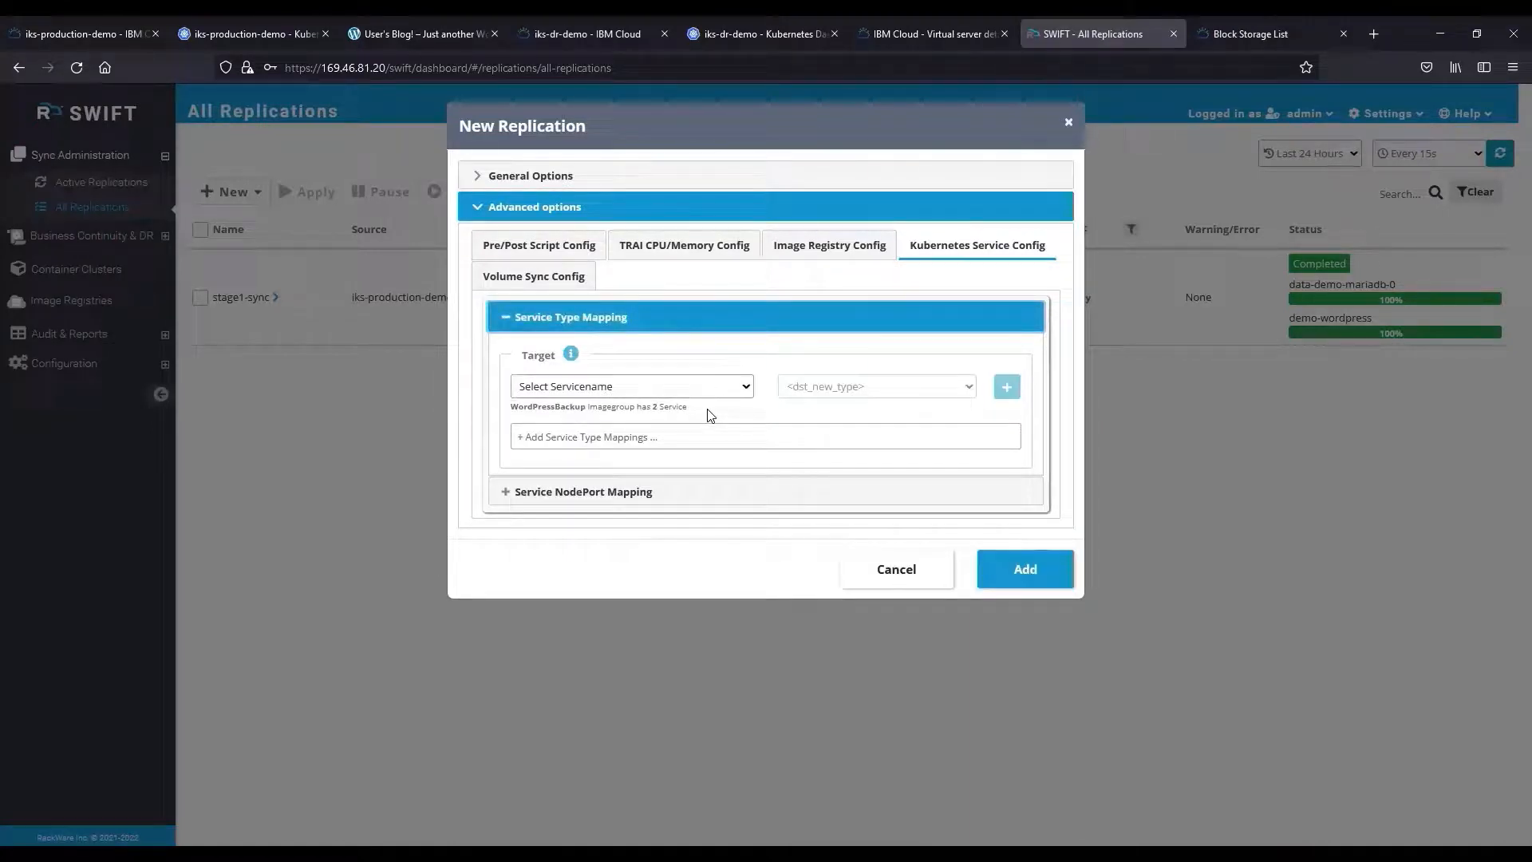
click(512, 327)
Review the demo-wordpress NodePort mapping, then the volume sync and pre/post script settings.
click(506, 354)
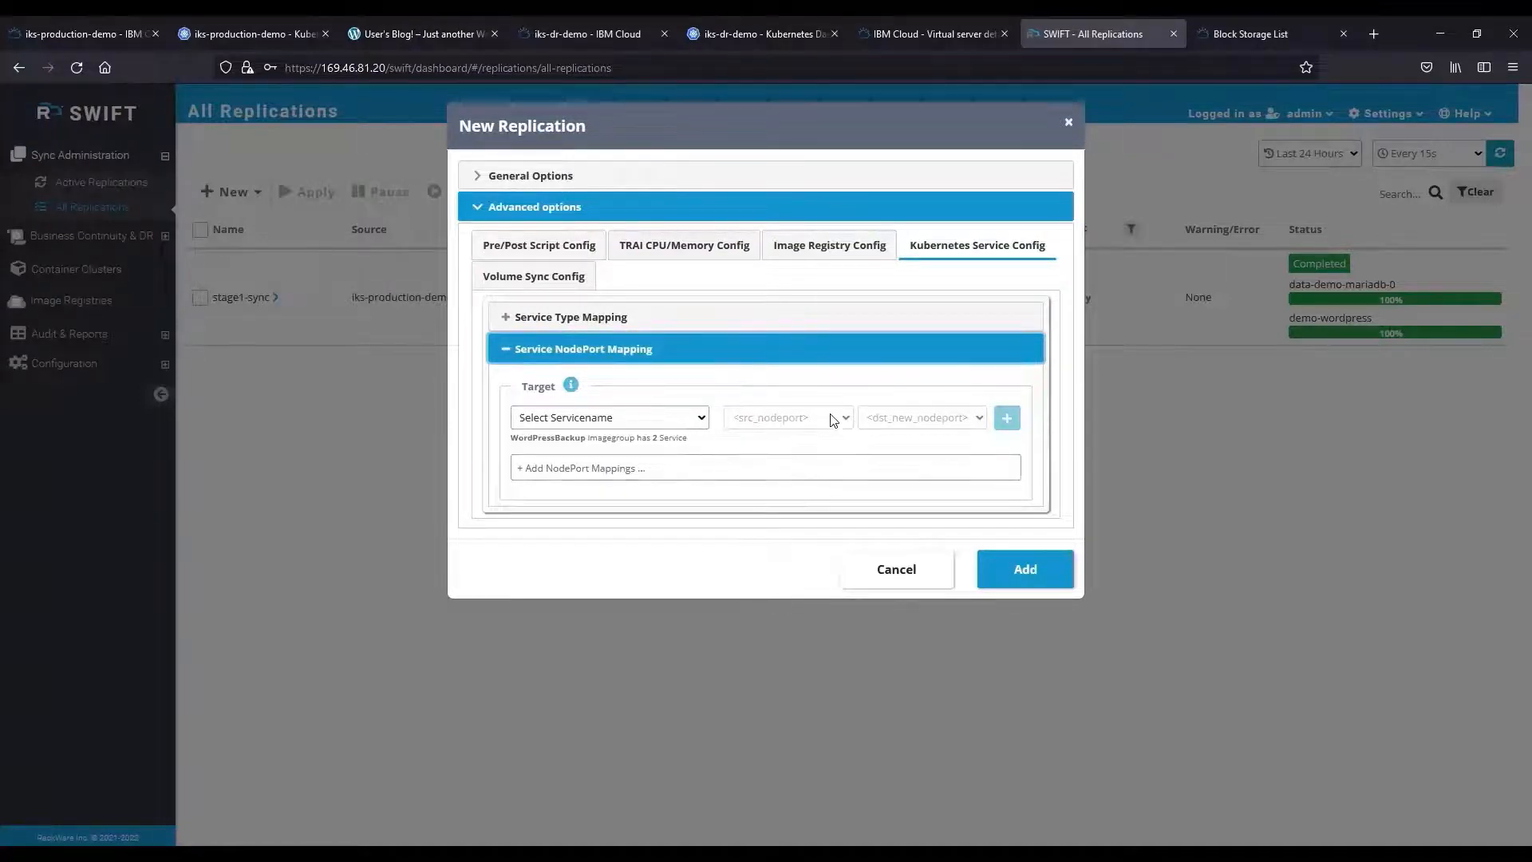
click(693, 418)
click(632, 517)
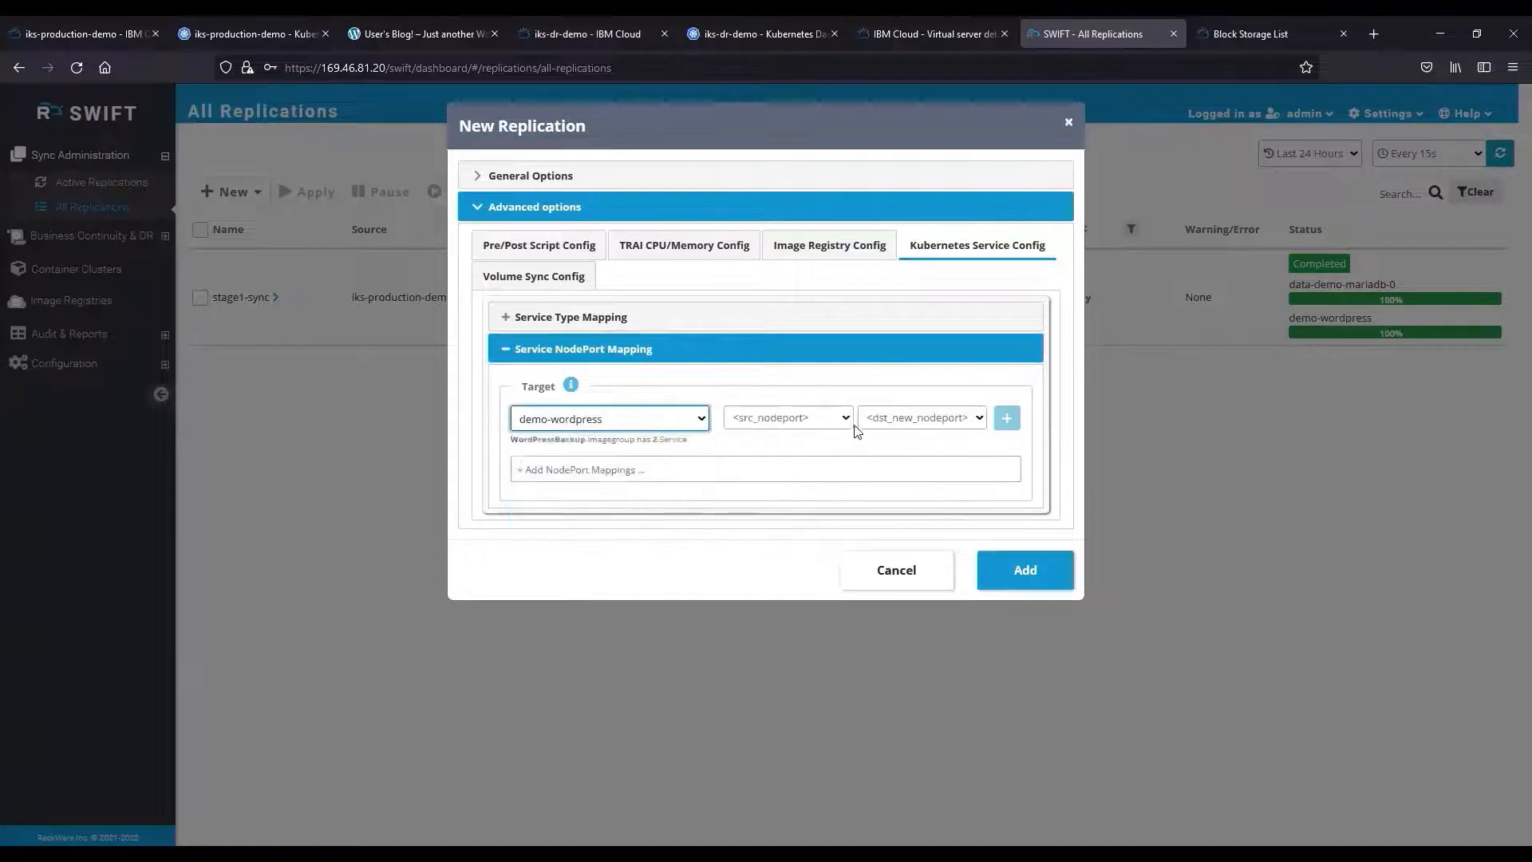
click(846, 418)
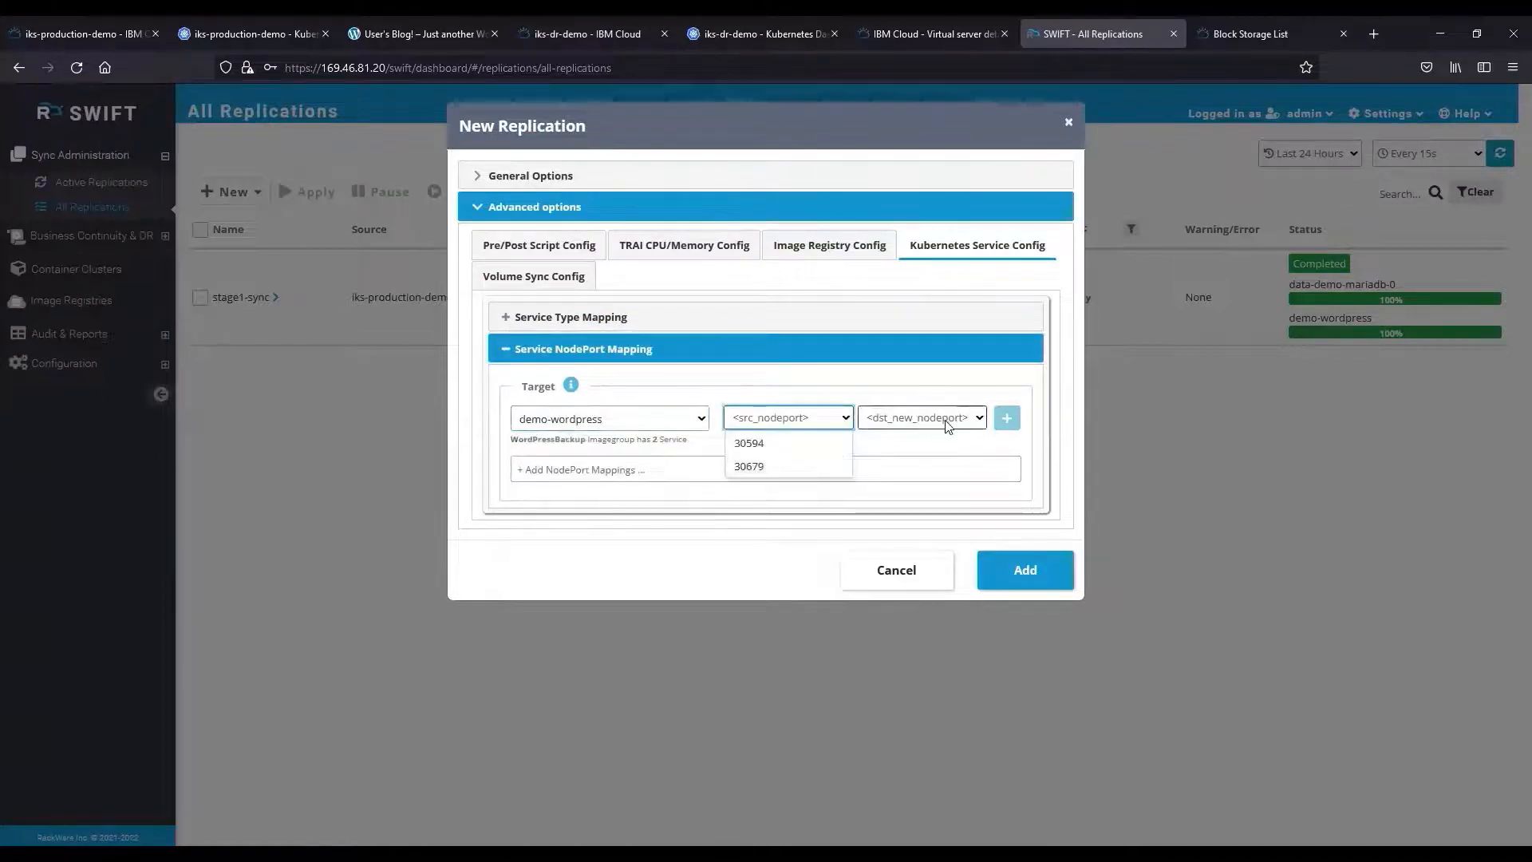
click(506, 351)
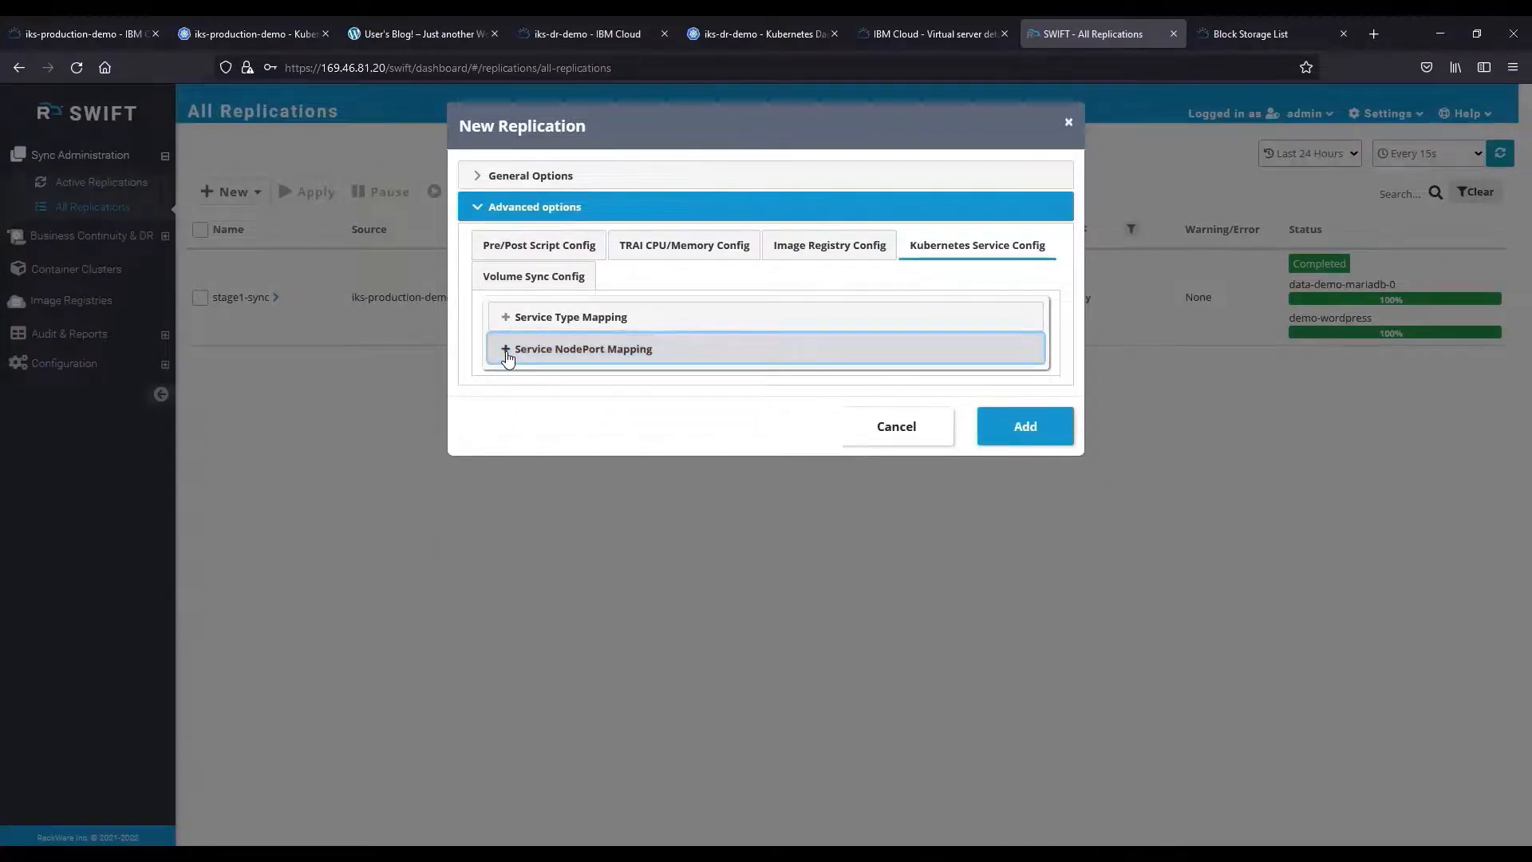
click(533, 277)
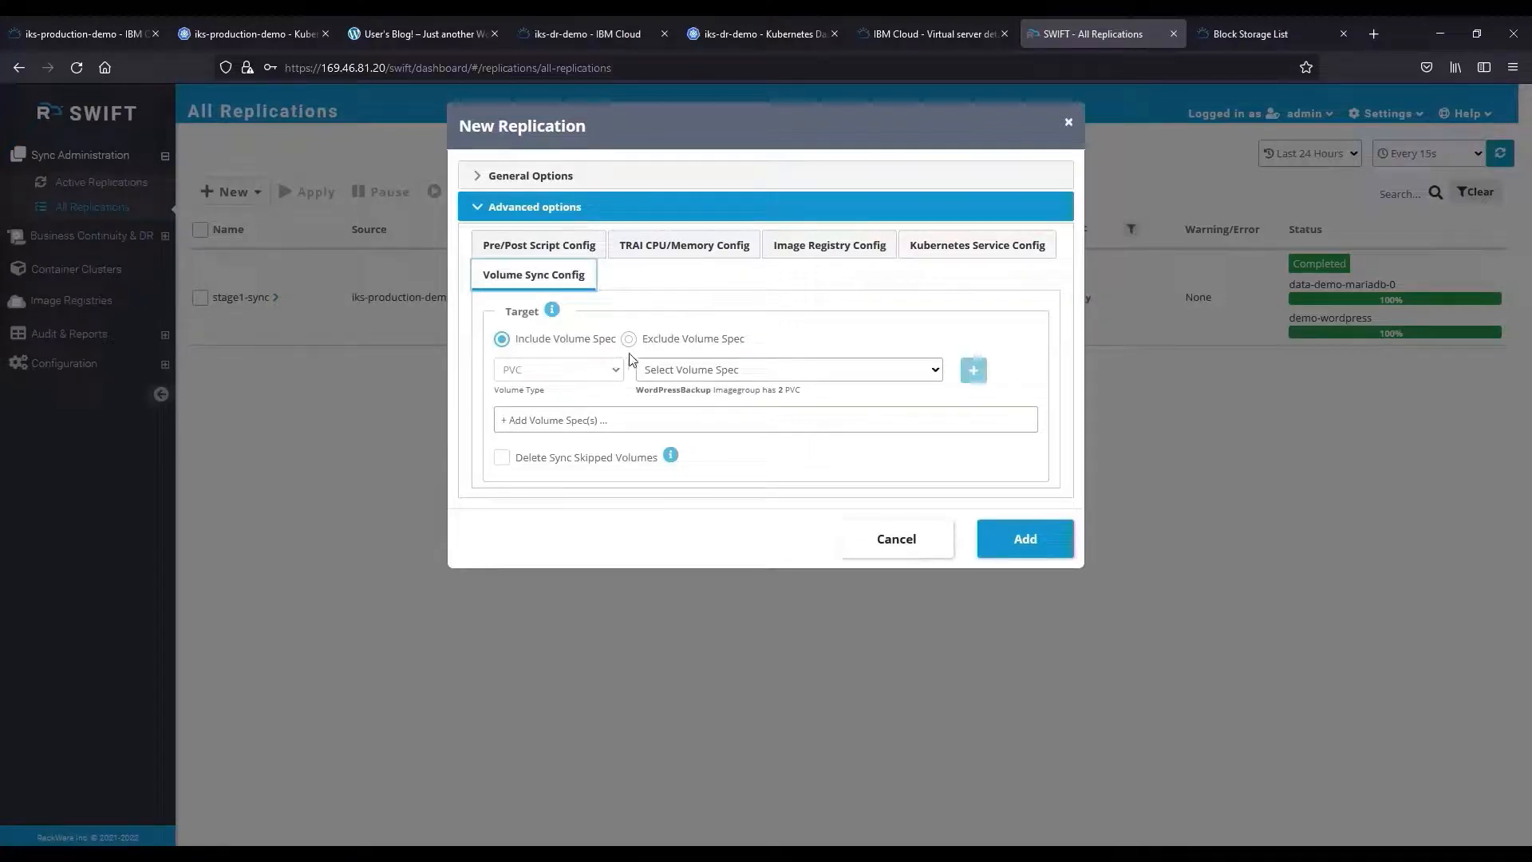
click(568, 245)
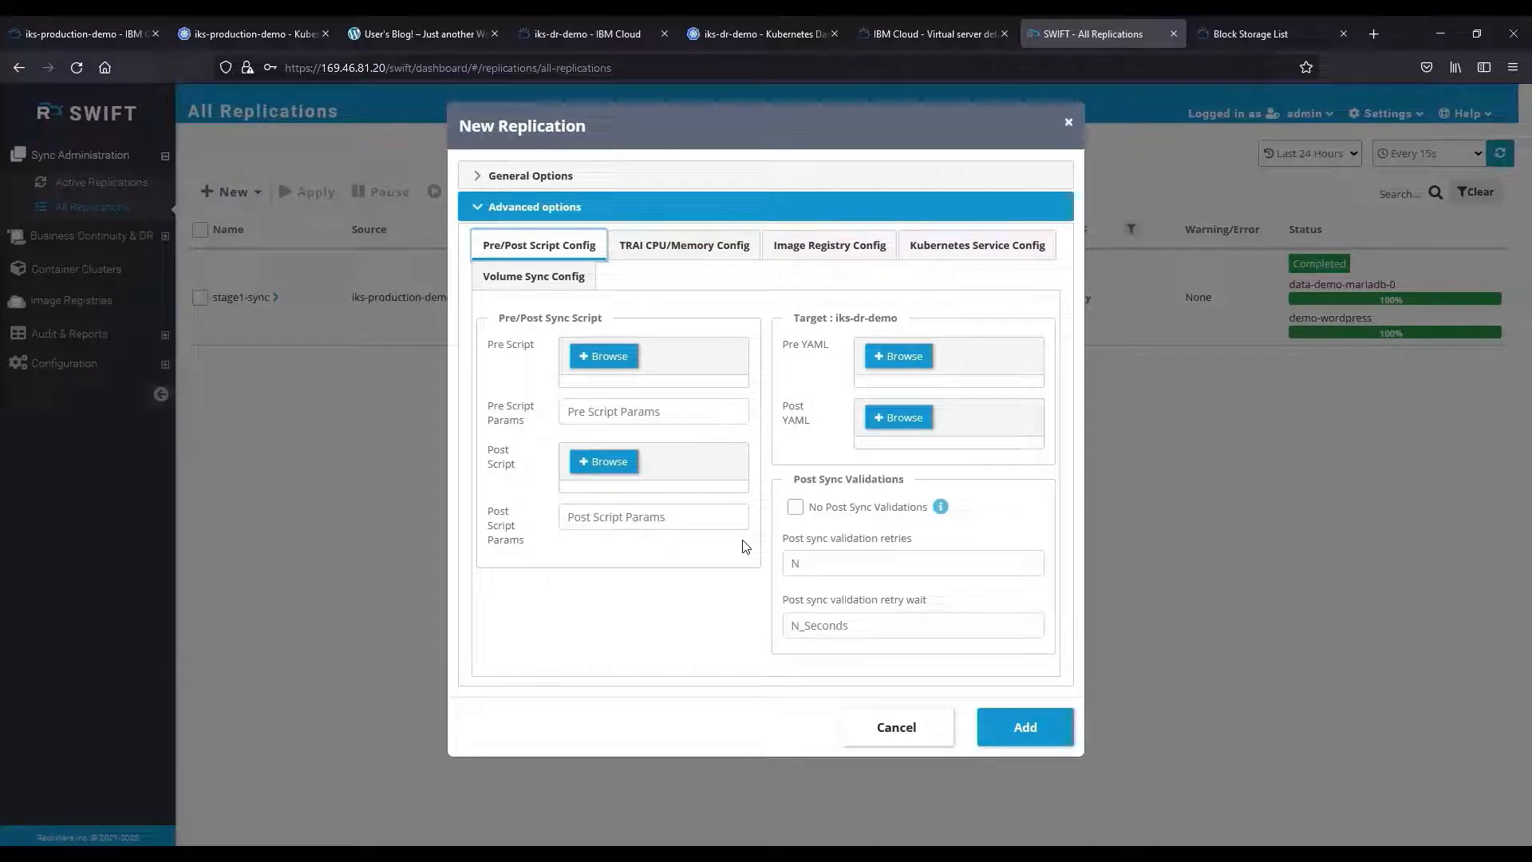
Add the stage2-sync replication and wait until it shows Completed with both volumes at 100%.
click(1013, 729)
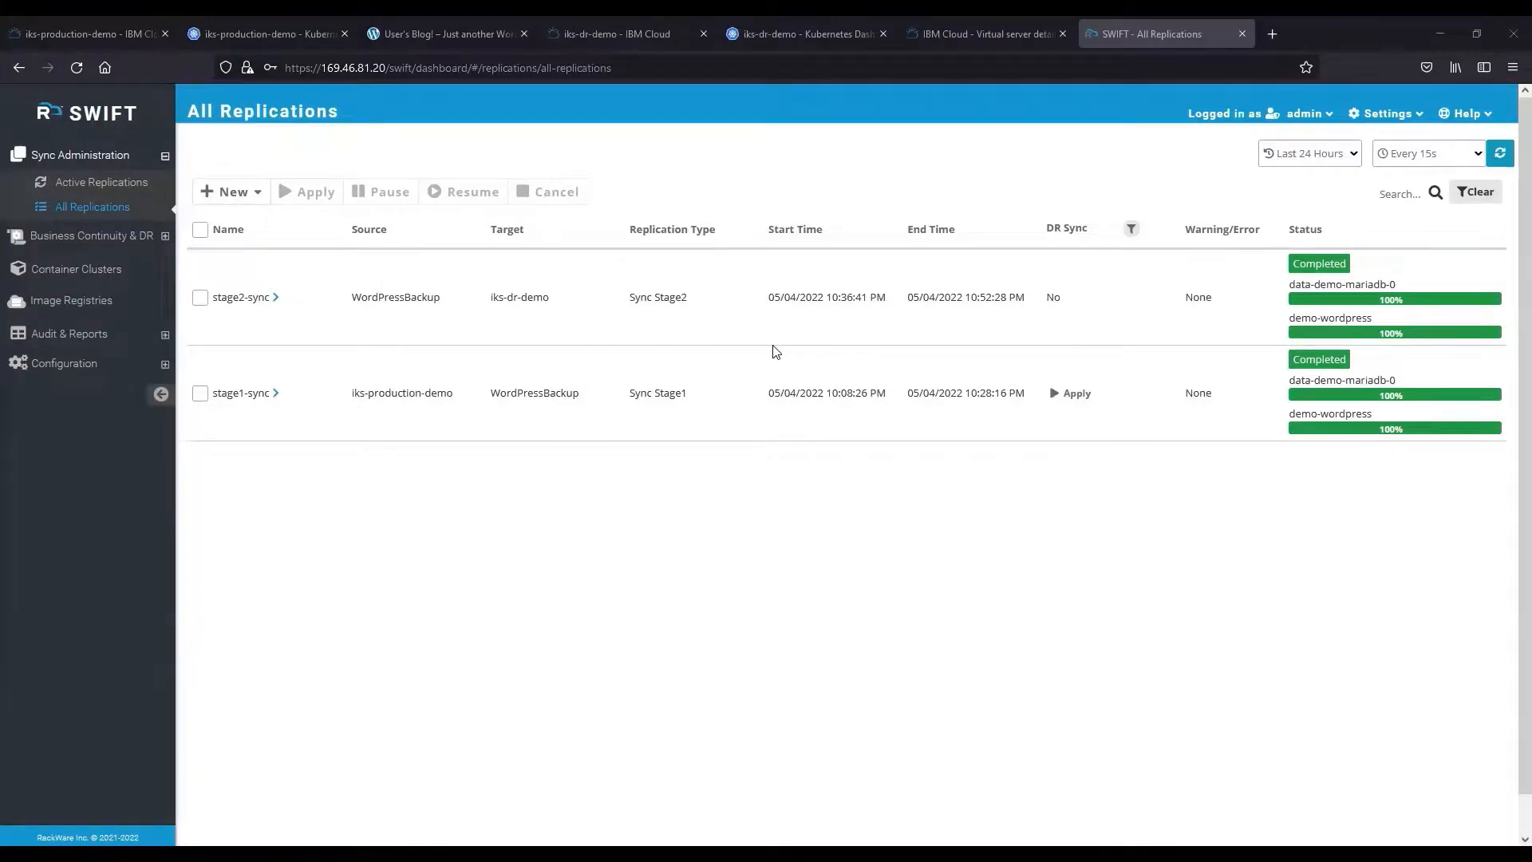
On iks-dr-demo's dashboard, list the wordpress services and open demo-wordpress's external endpoint.
click(802, 17)
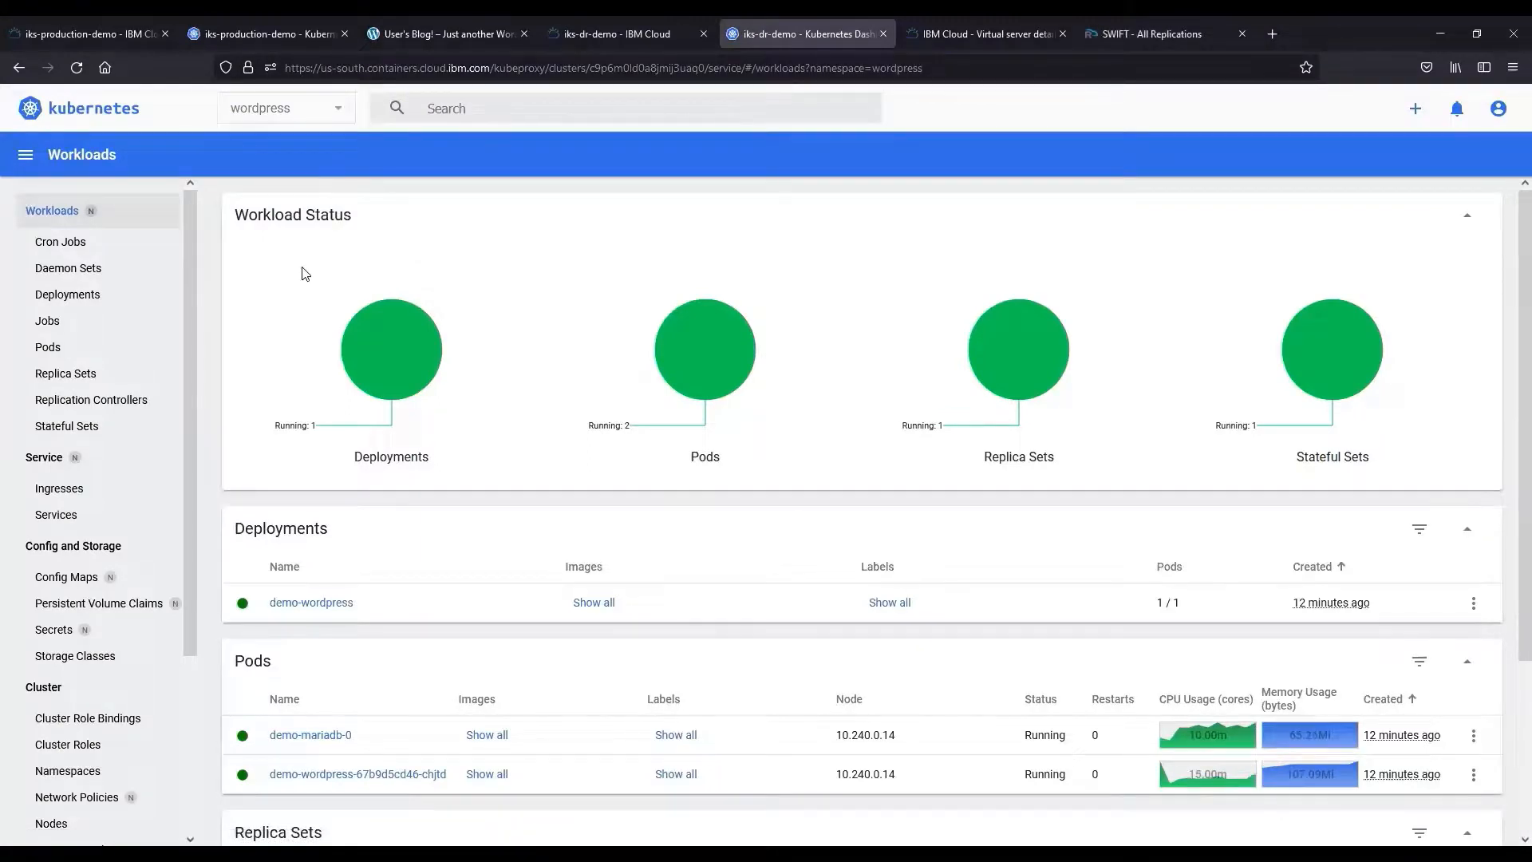
click(77, 518)
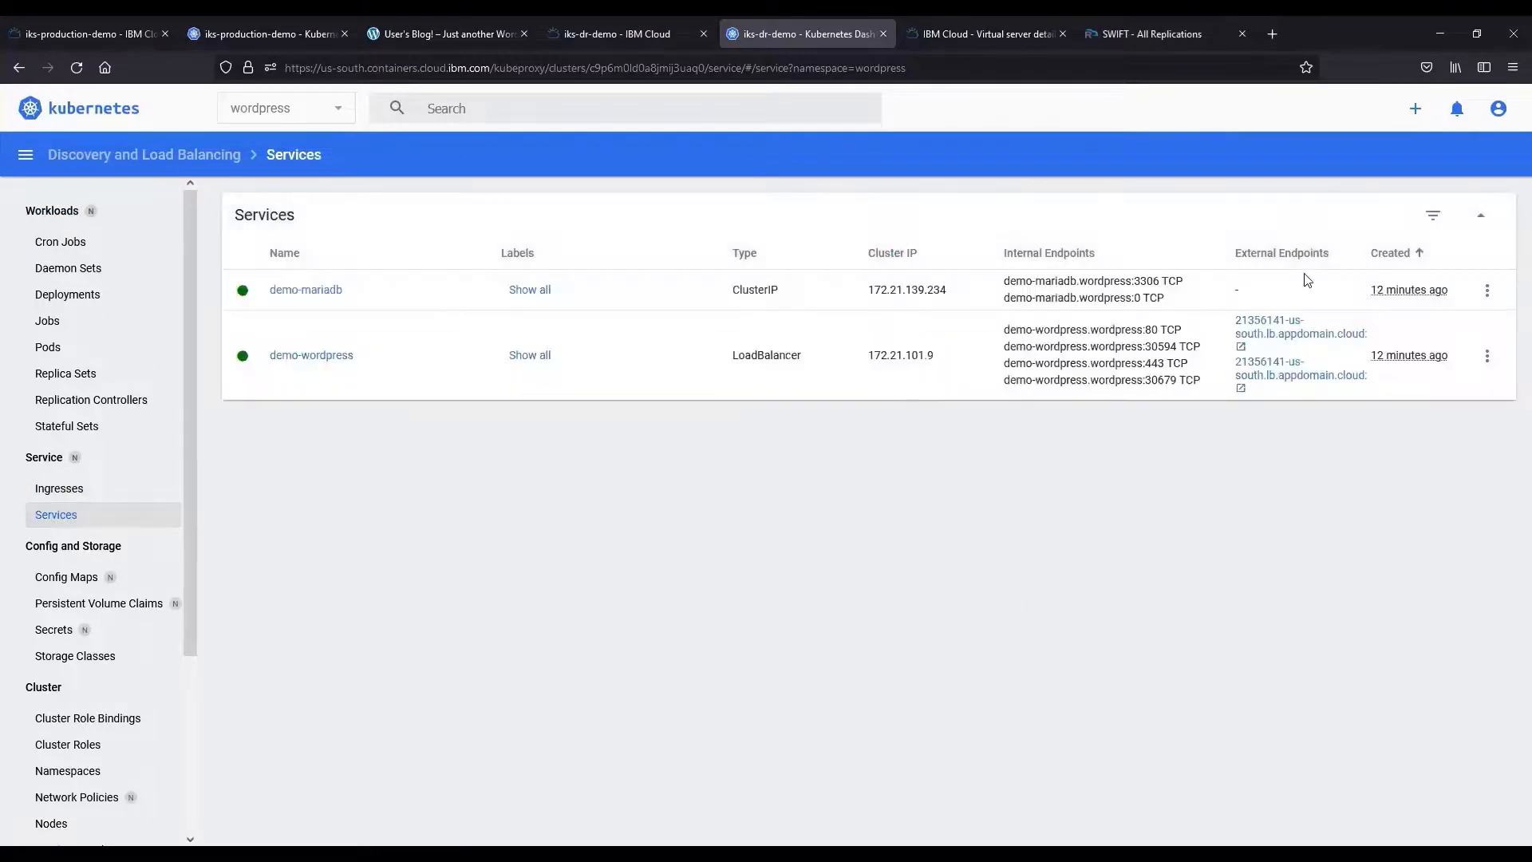
click(1275, 333)
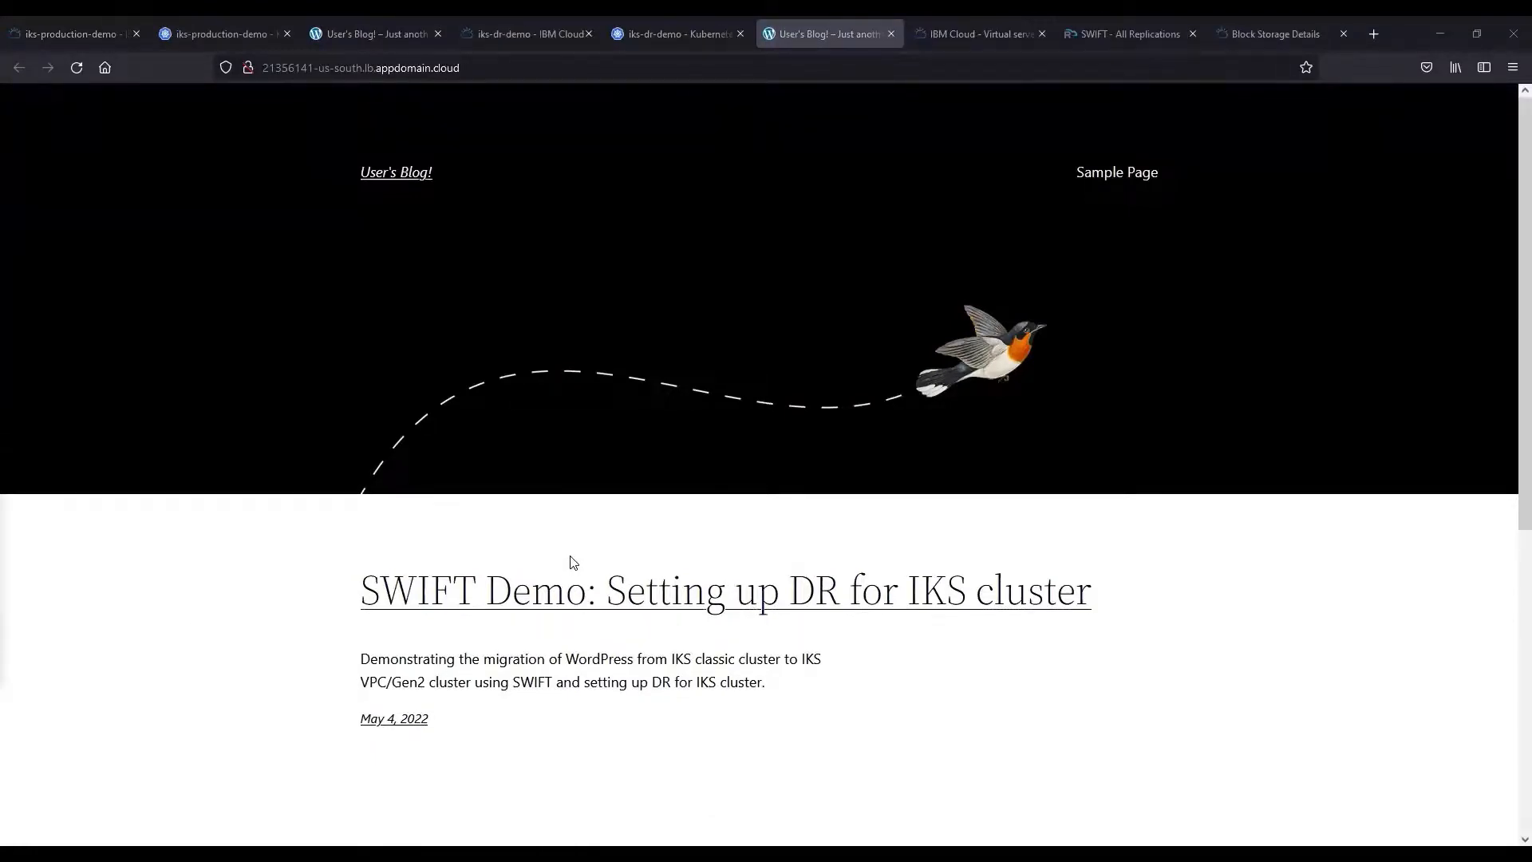
Publish a WordPress post titled 'Delta sync' and check it on the blog homepage.
click(381, 24)
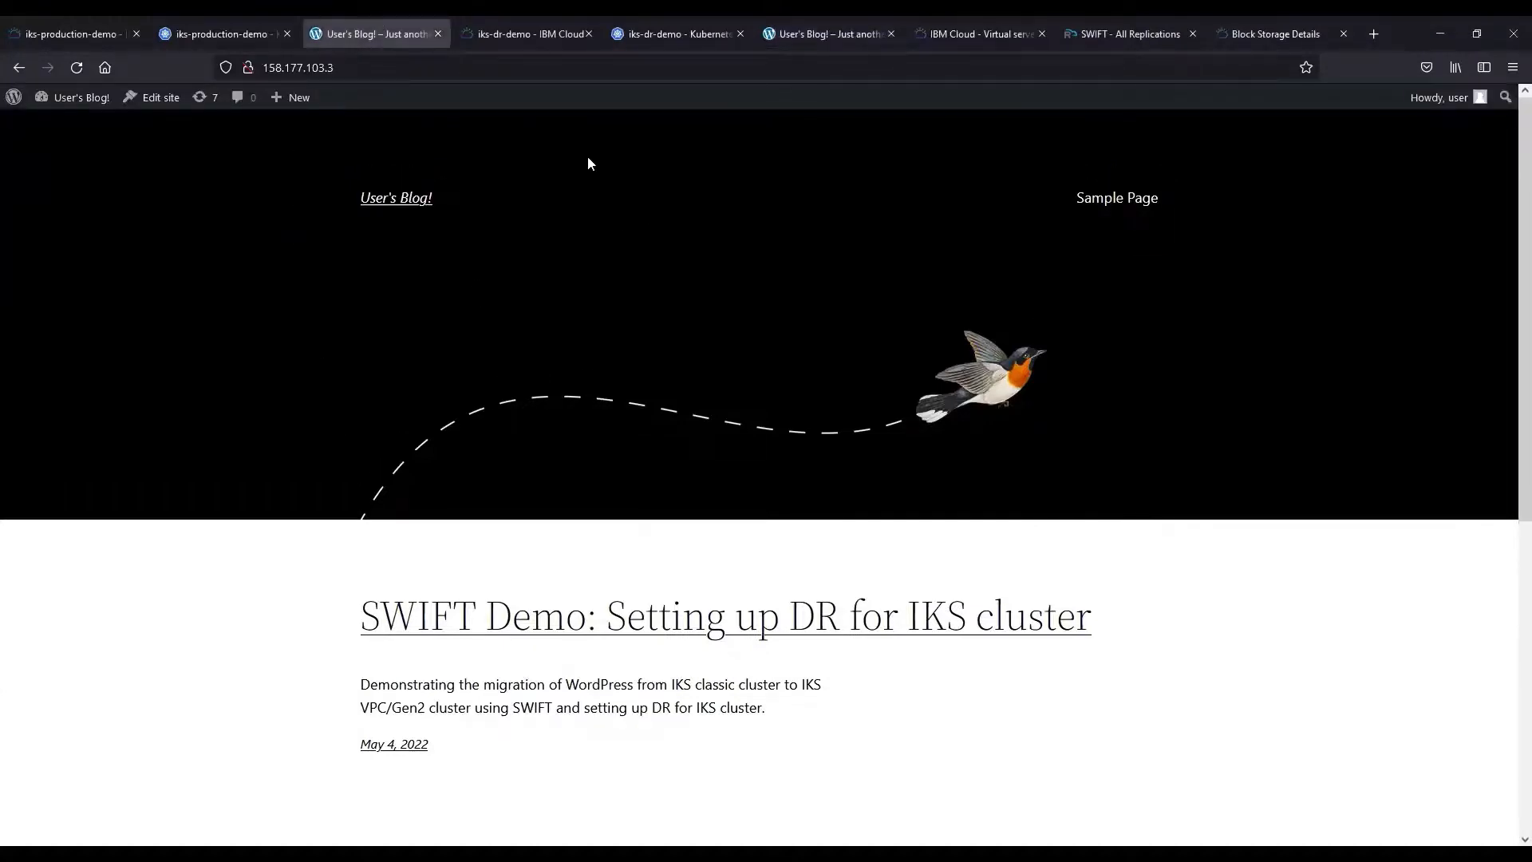
mouse_move(291, 97)
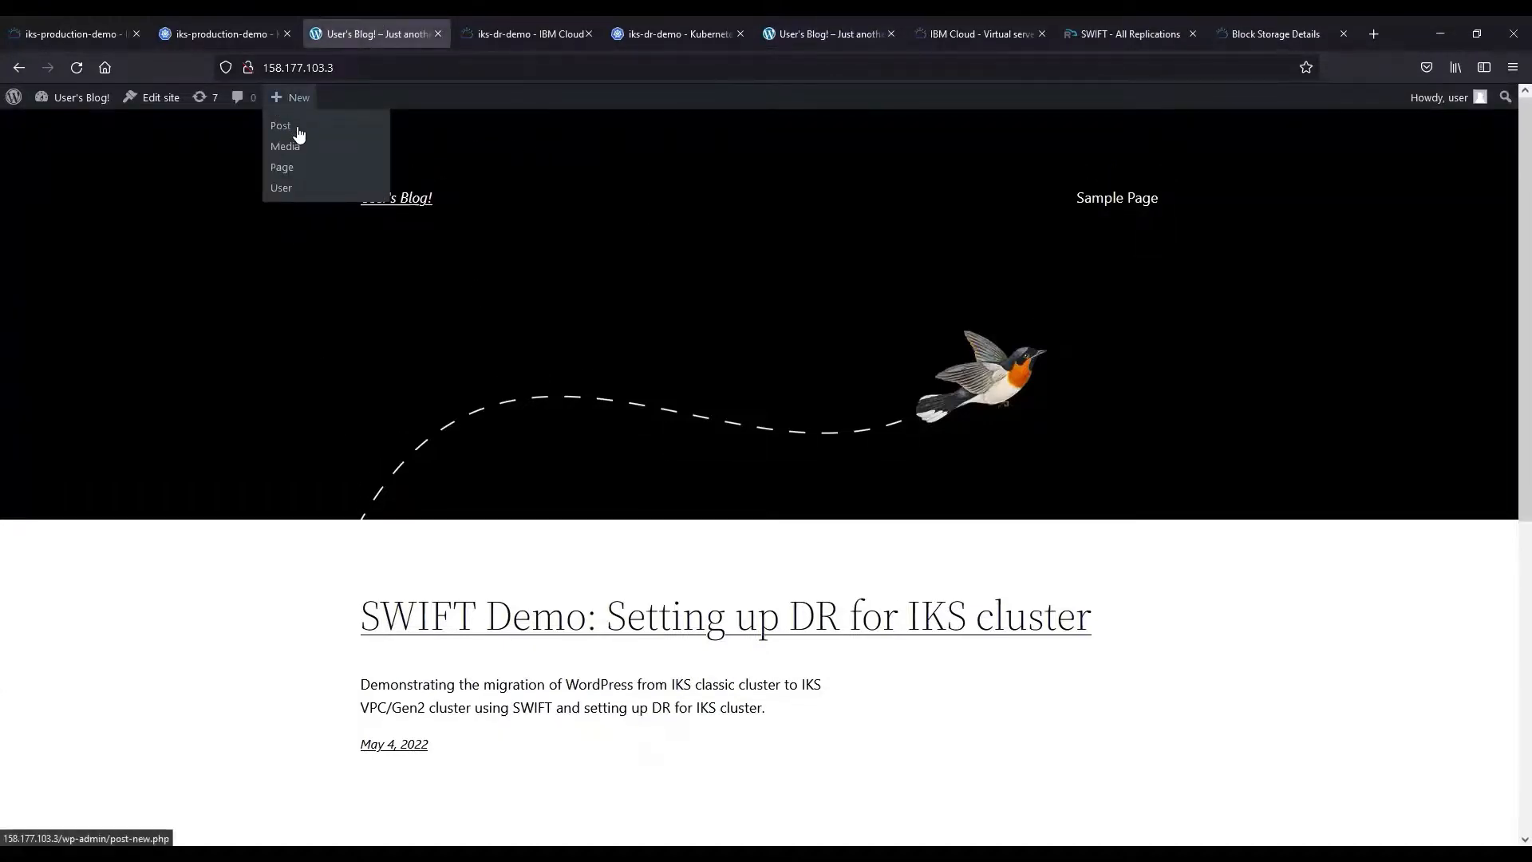
click(298, 128)
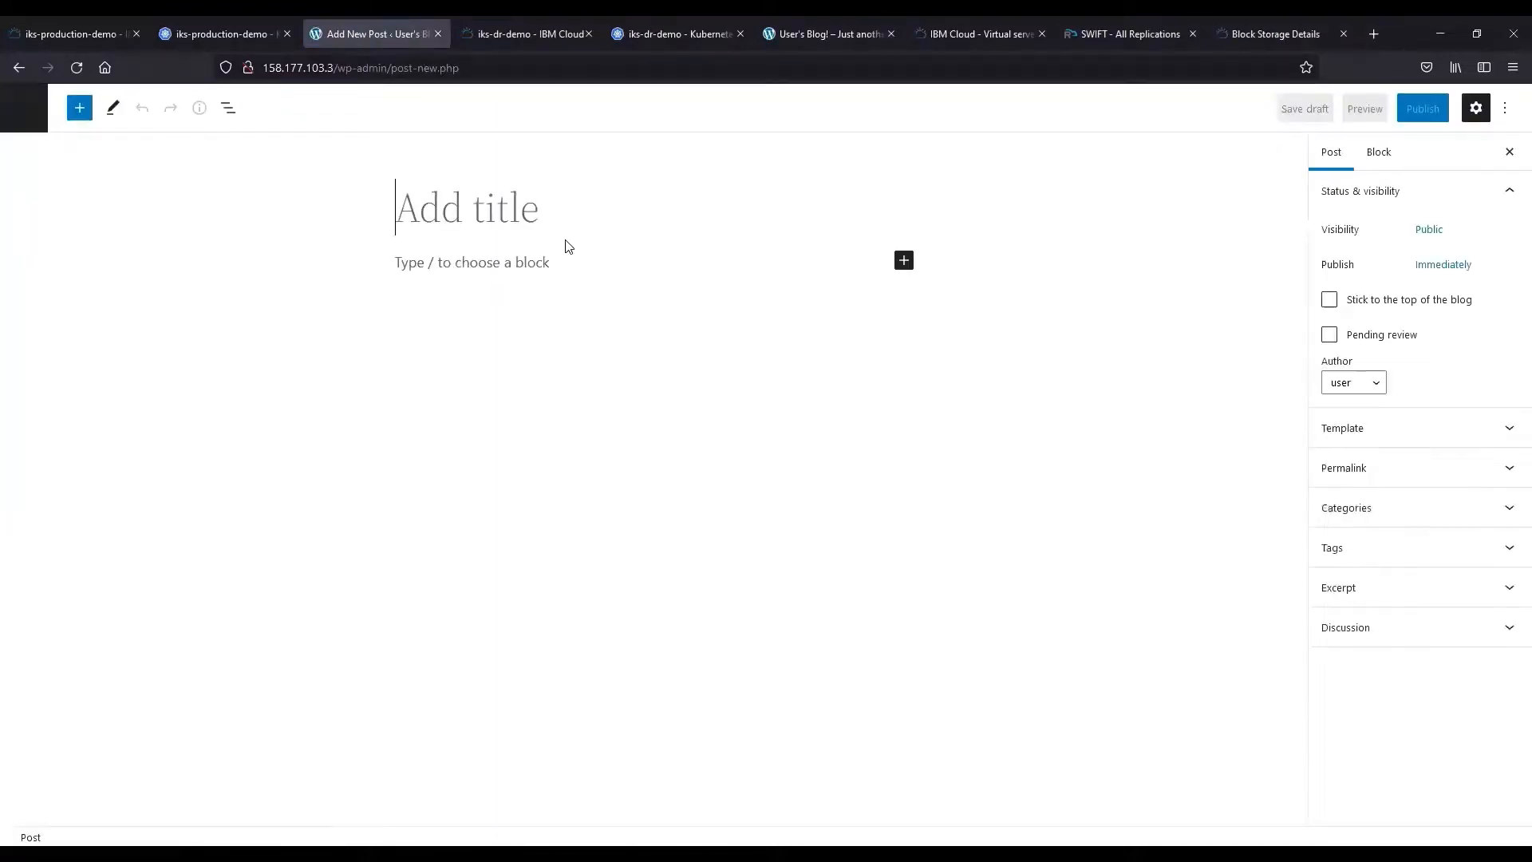
text(Delta sync)
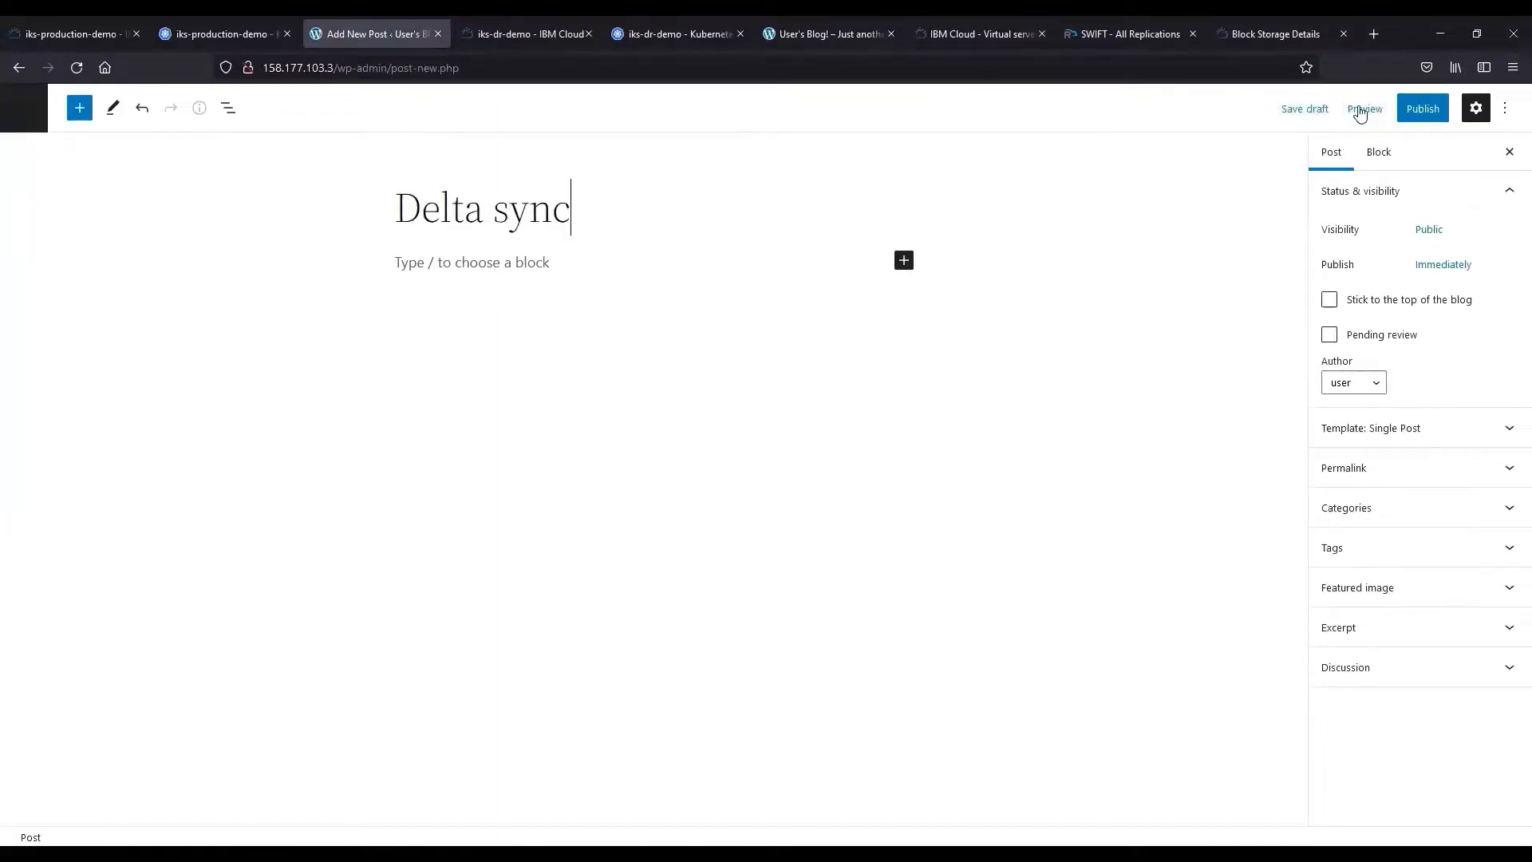
click(1412, 119)
click(1369, 109)
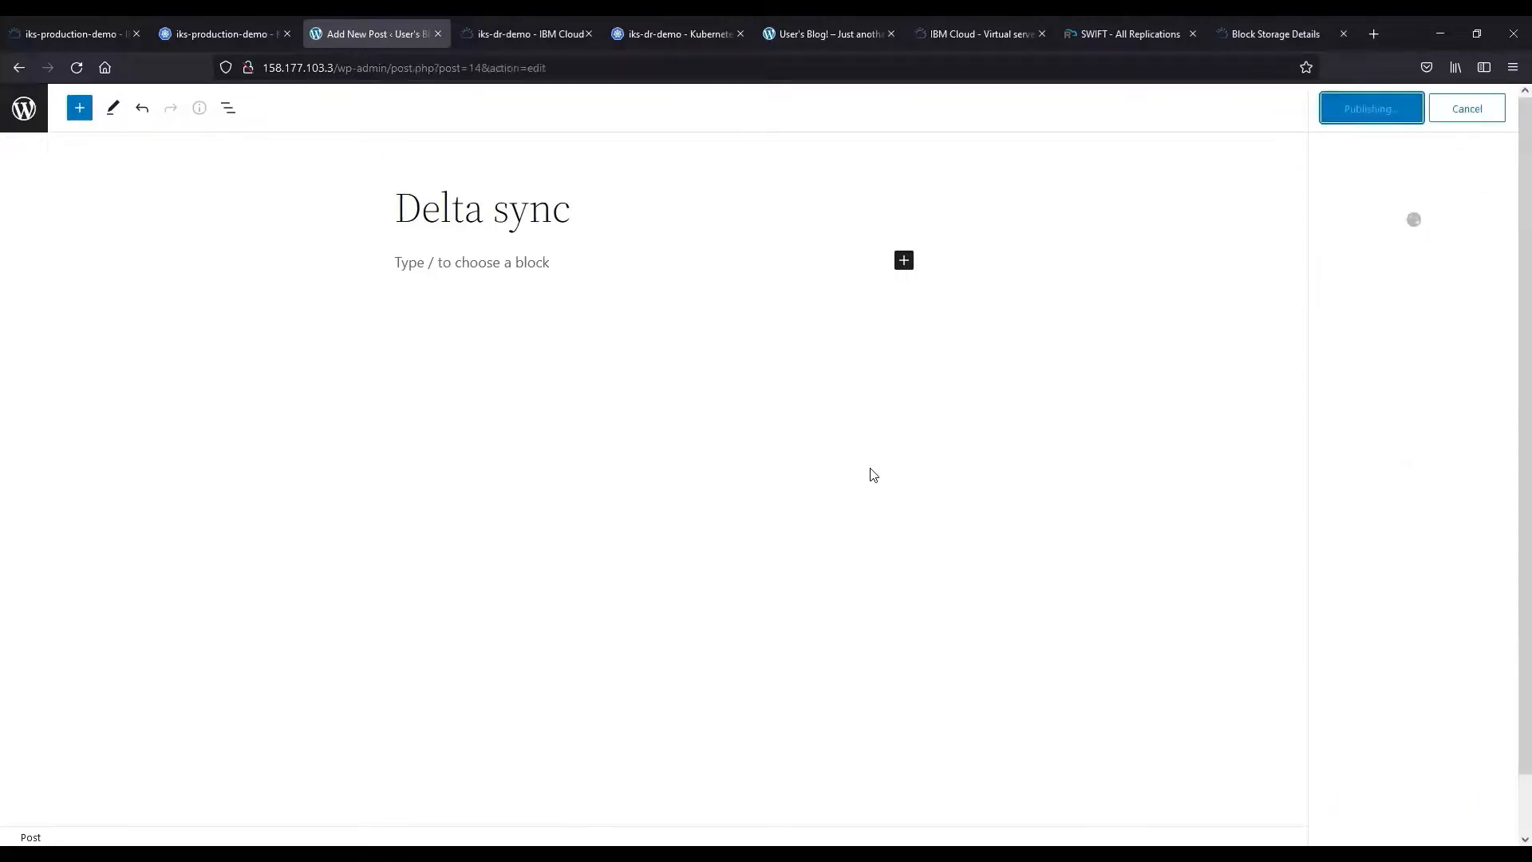
click(163, 795)
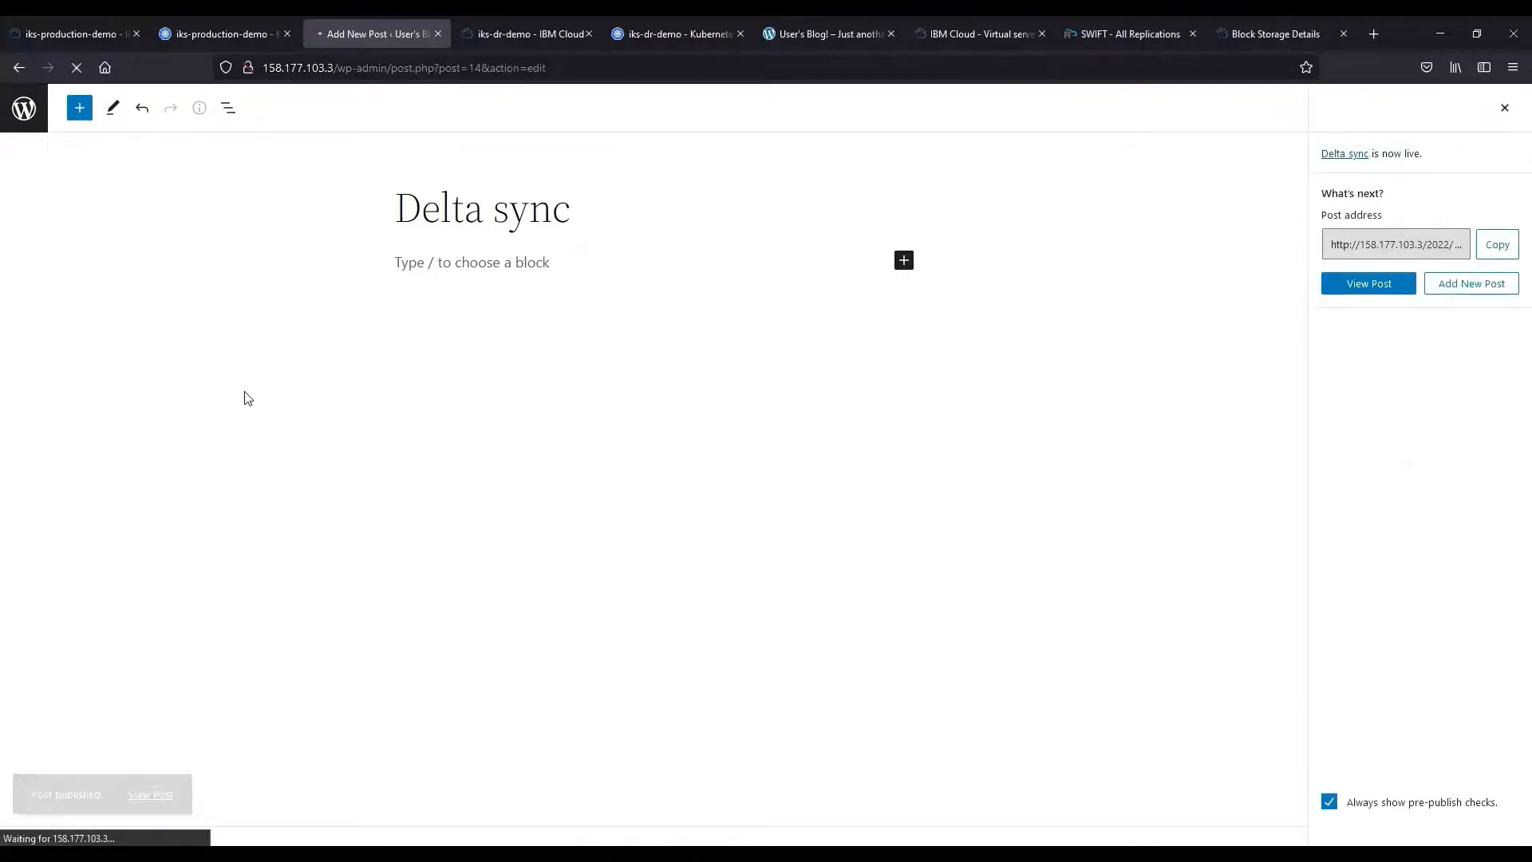
click(388, 201)
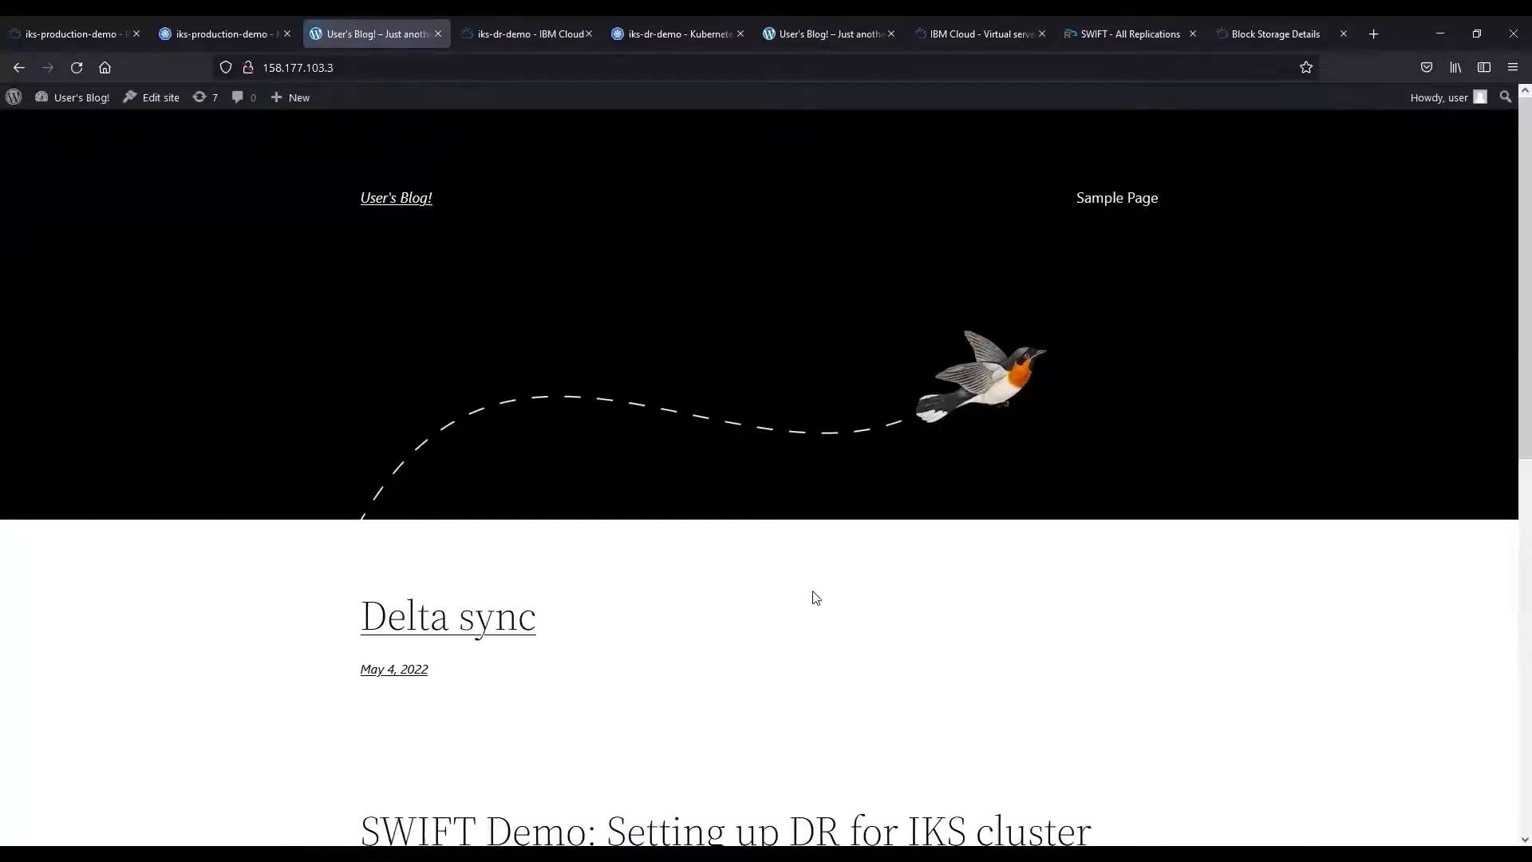
click(1122, 16)
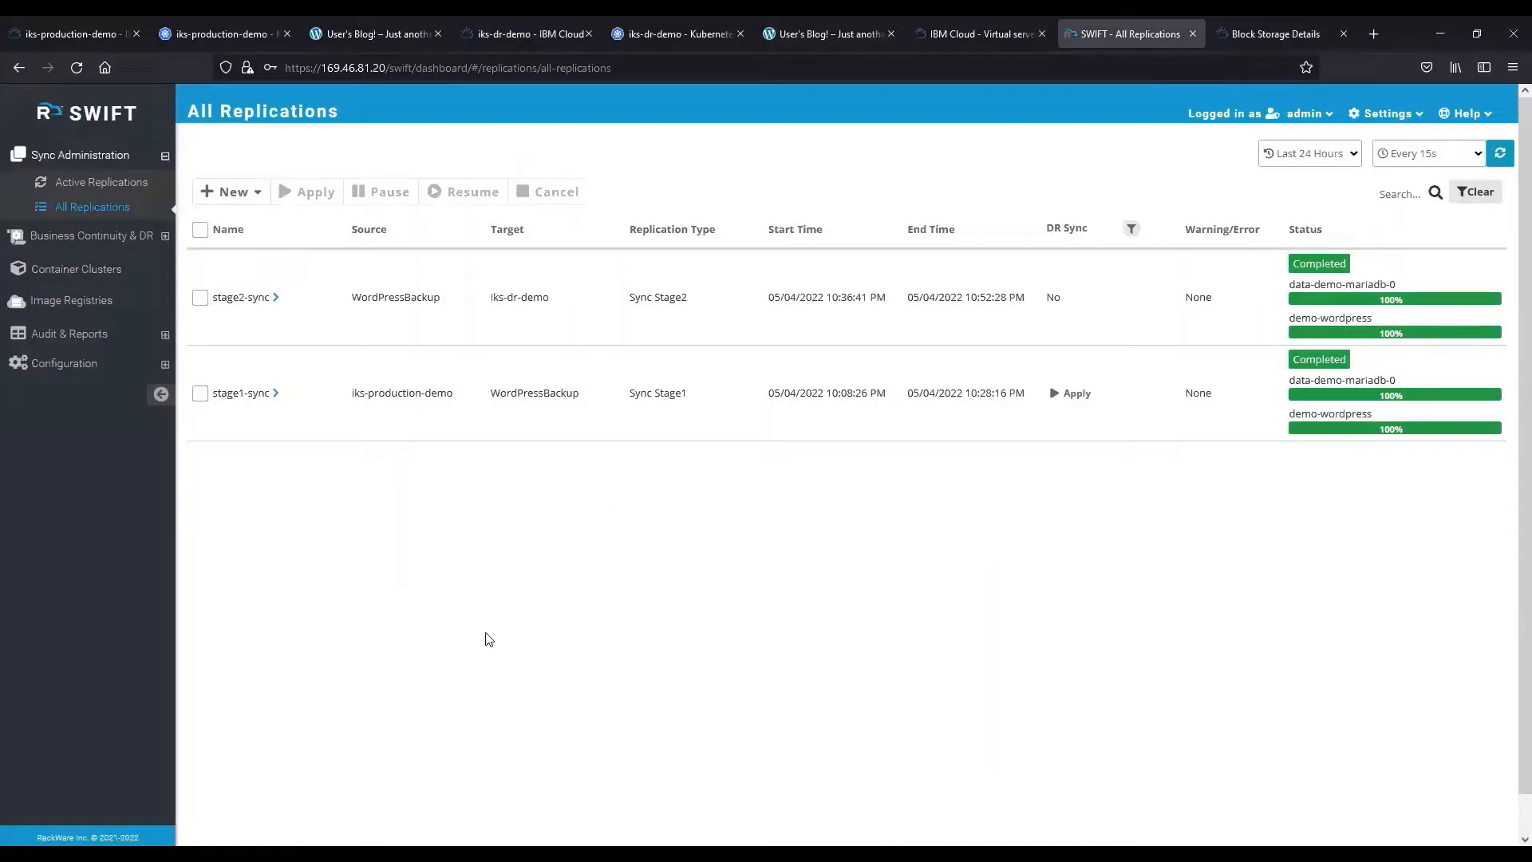
Select the Hourly DR policy and apply it to application replications.
click(162, 237)
click(126, 223)
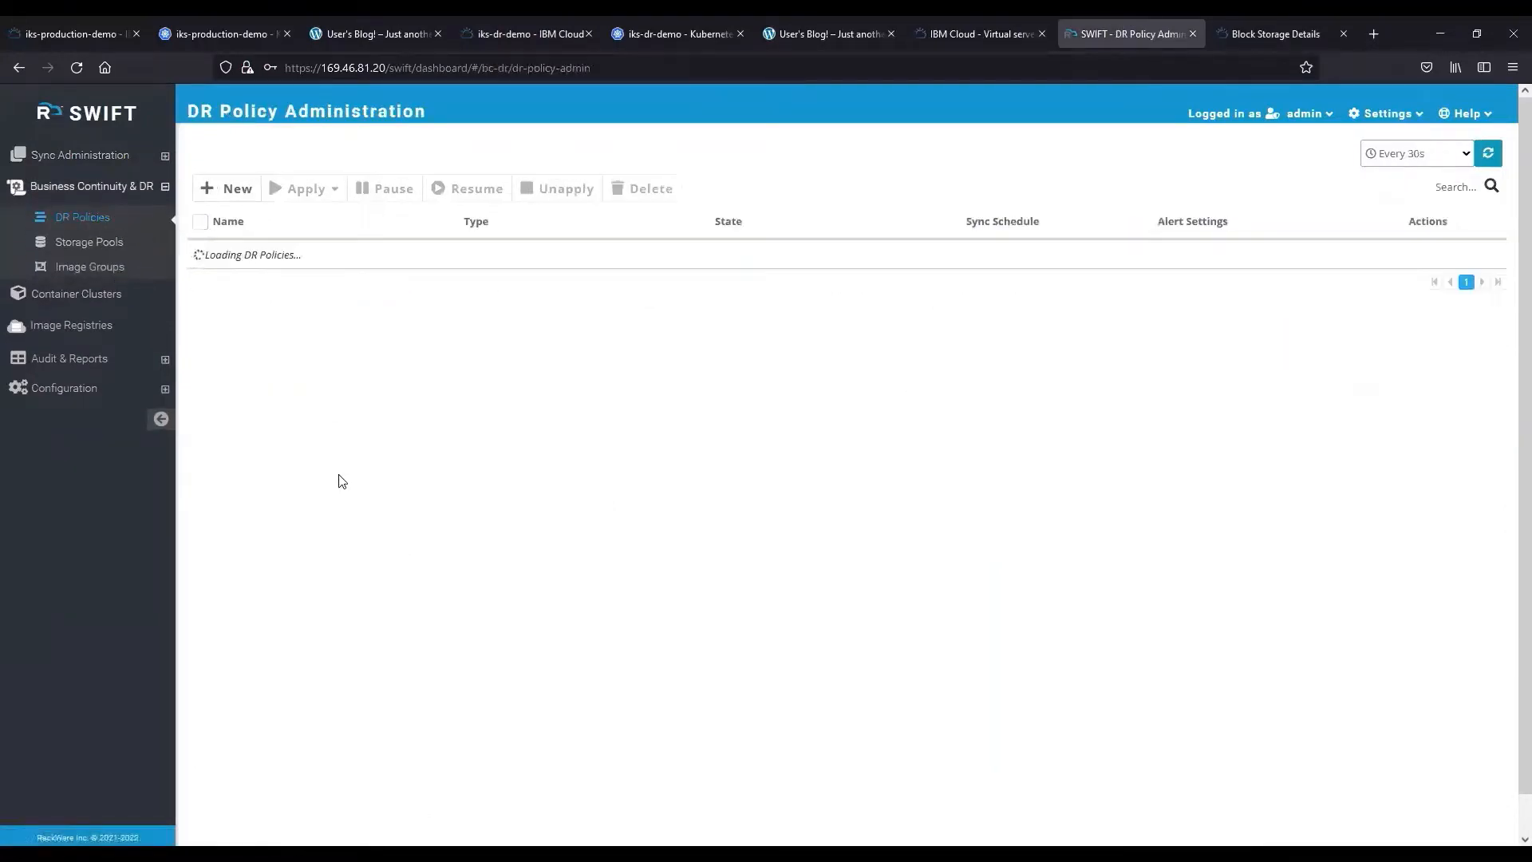
click(201, 267)
click(307, 189)
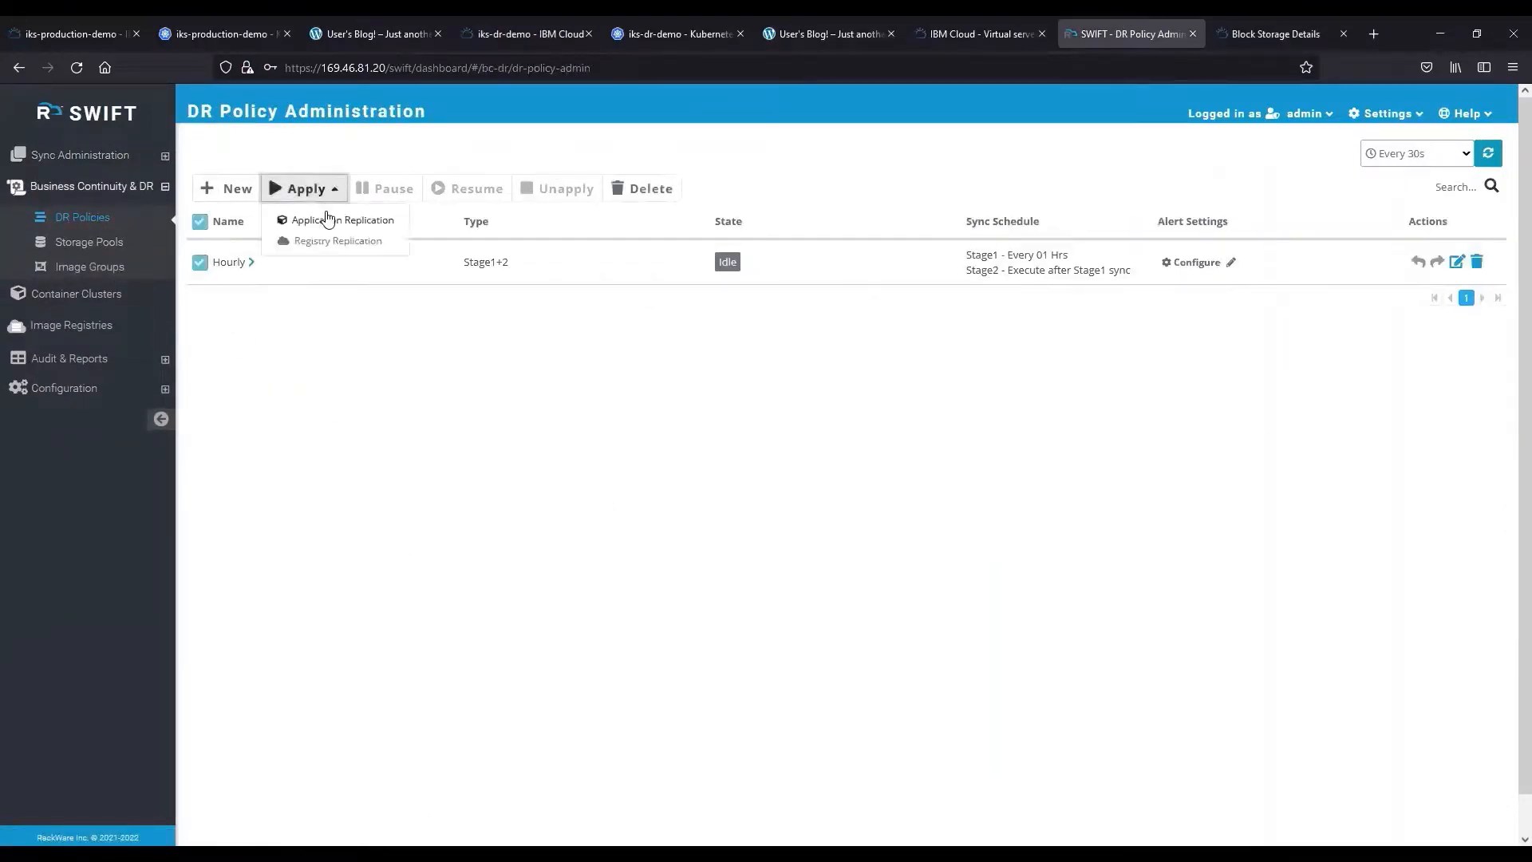
click(319, 215)
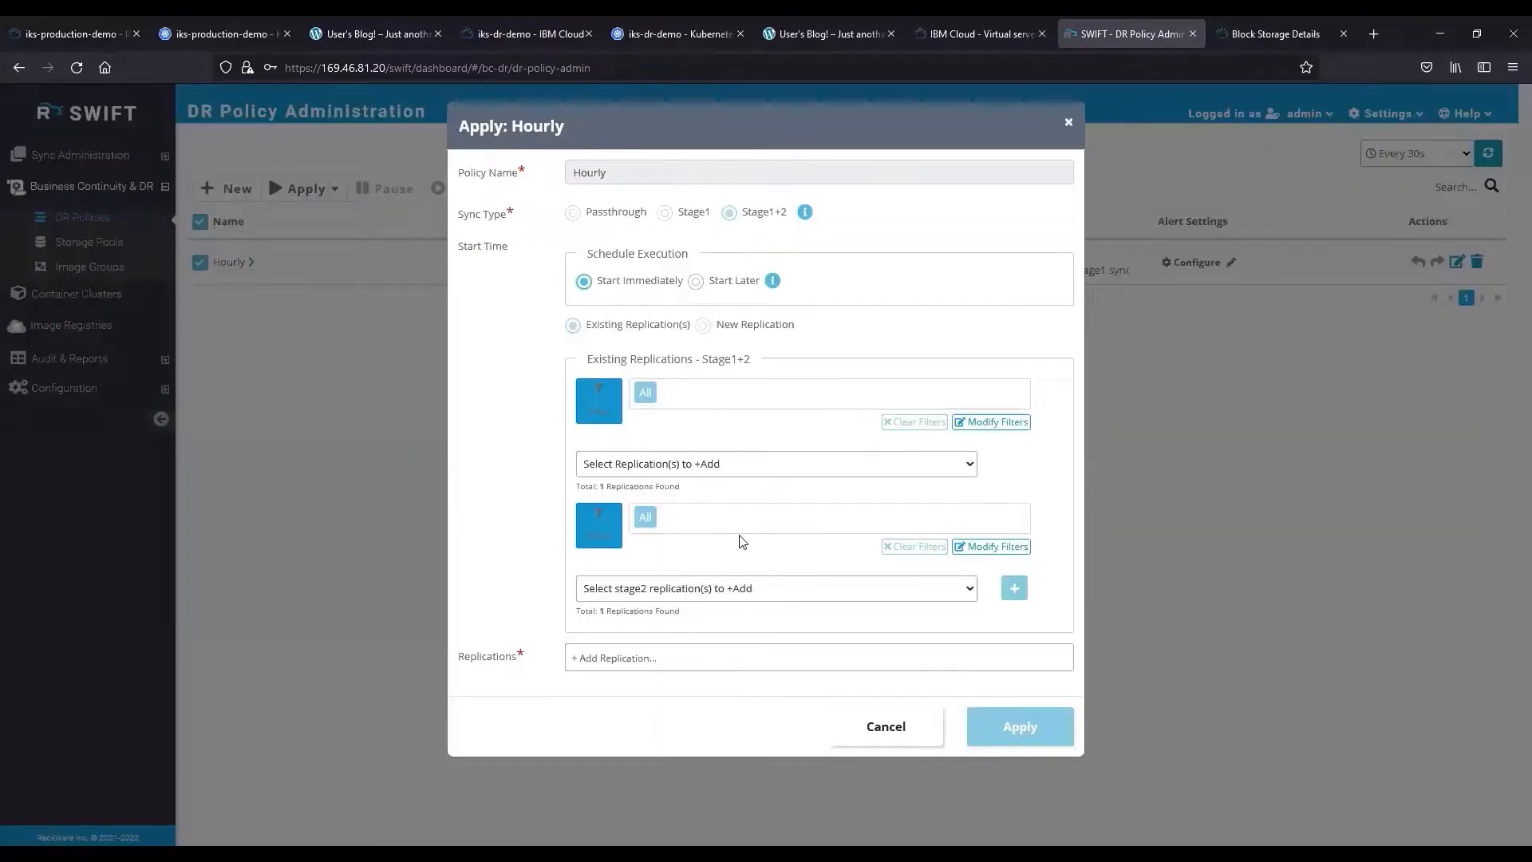
Add the stage1-sync and stage2-sync pair to the Hourly policy.
click(902, 465)
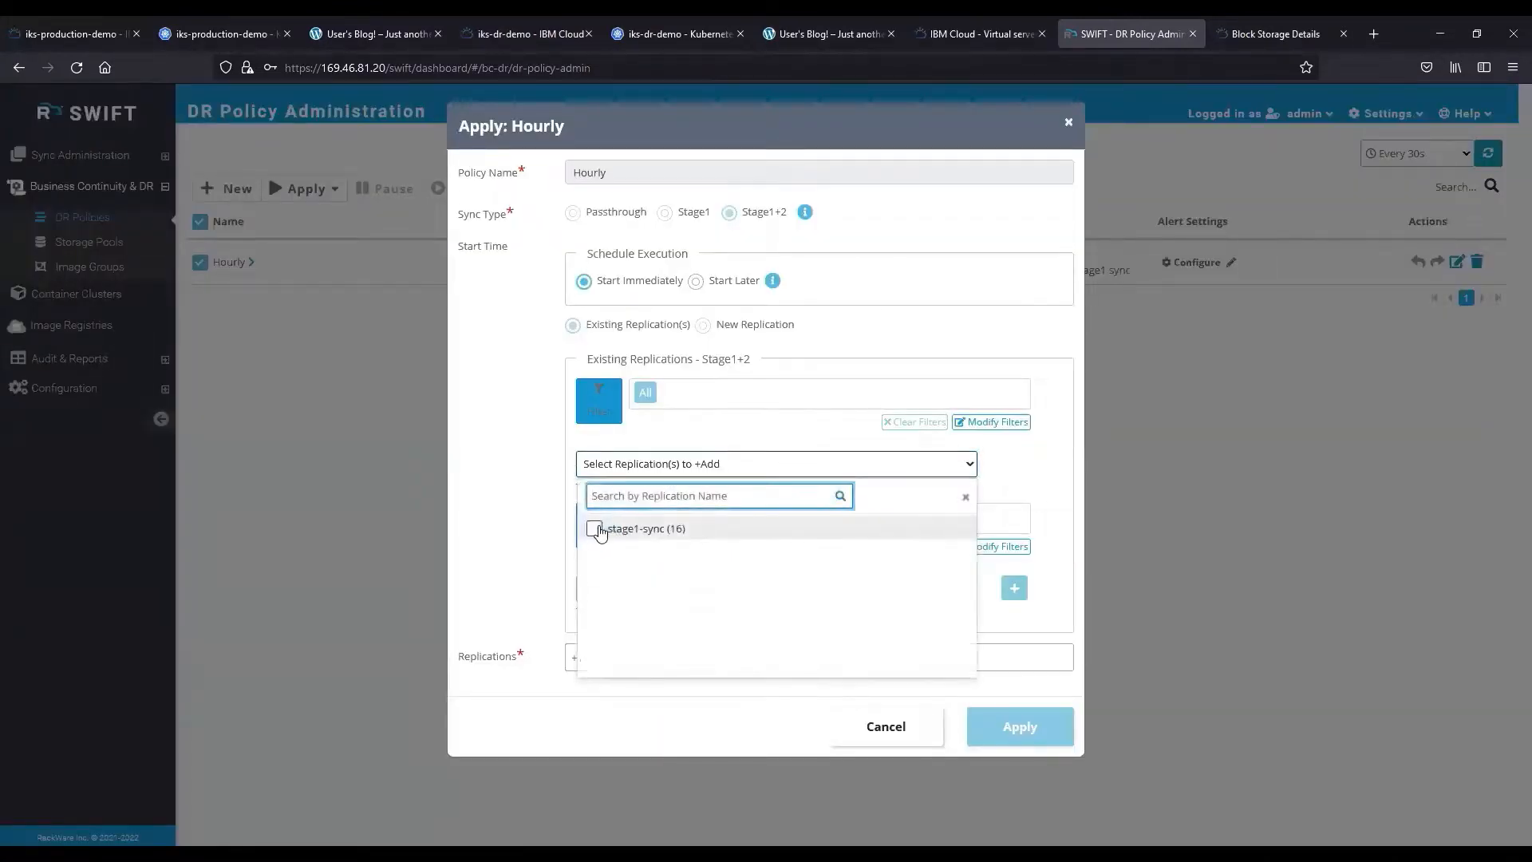
click(594, 528)
click(1009, 475)
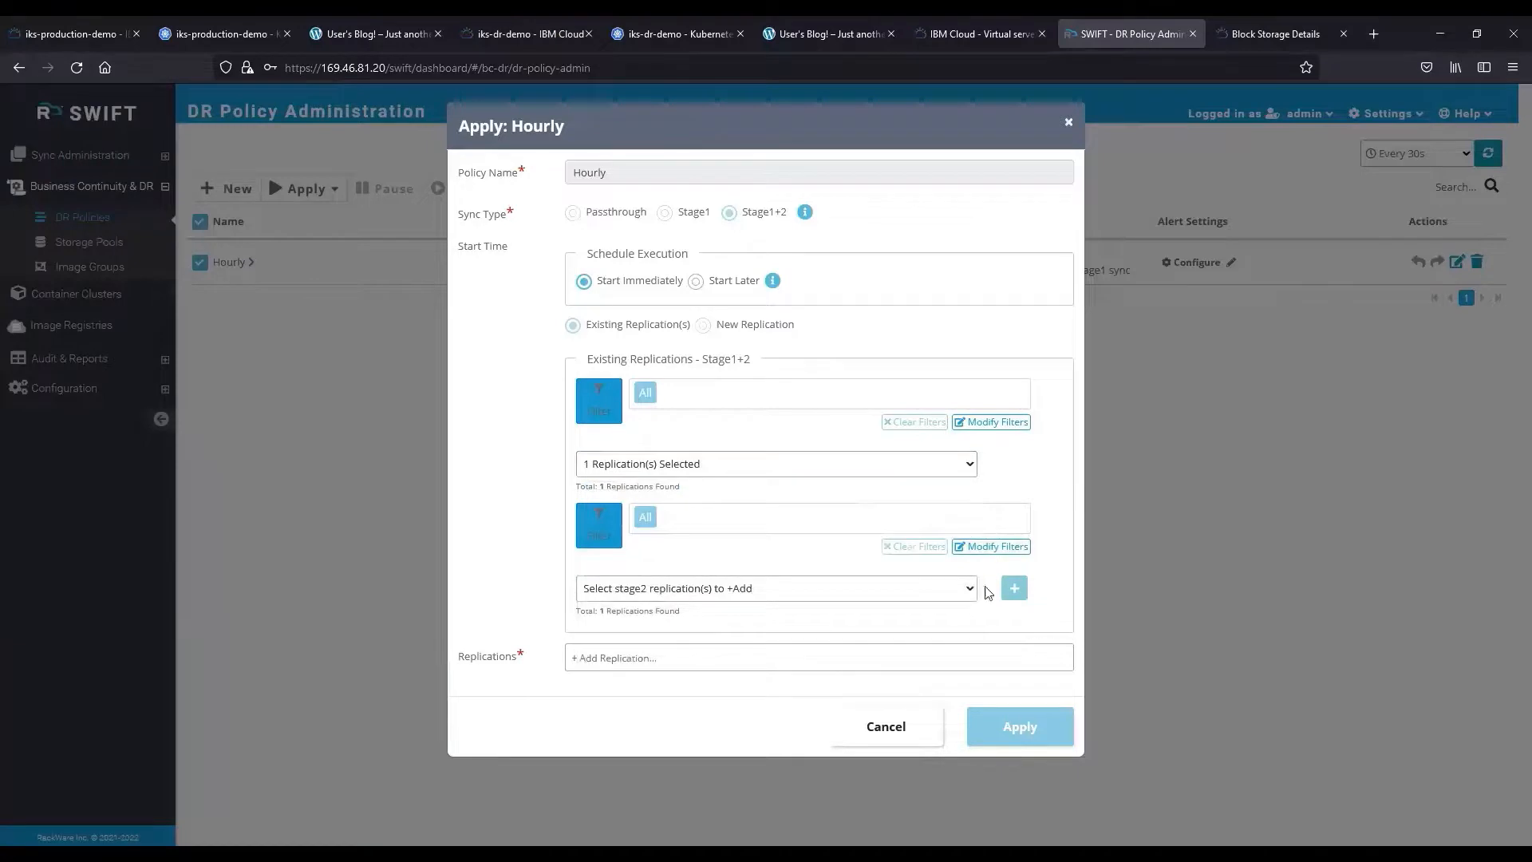
click(961, 588)
click(604, 654)
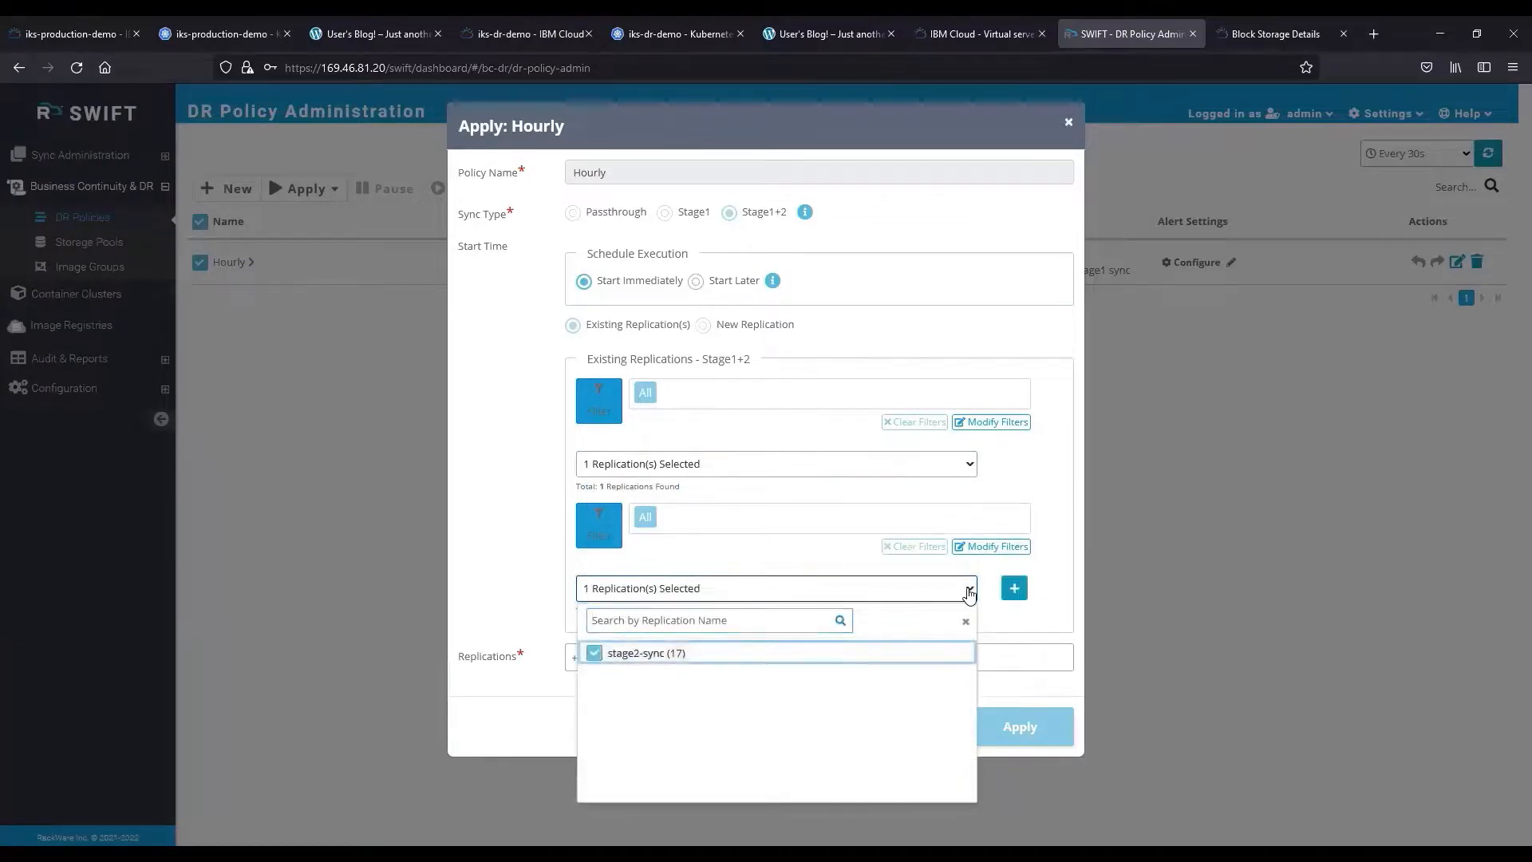
click(1014, 587)
scroll(995, 625, down, 1)
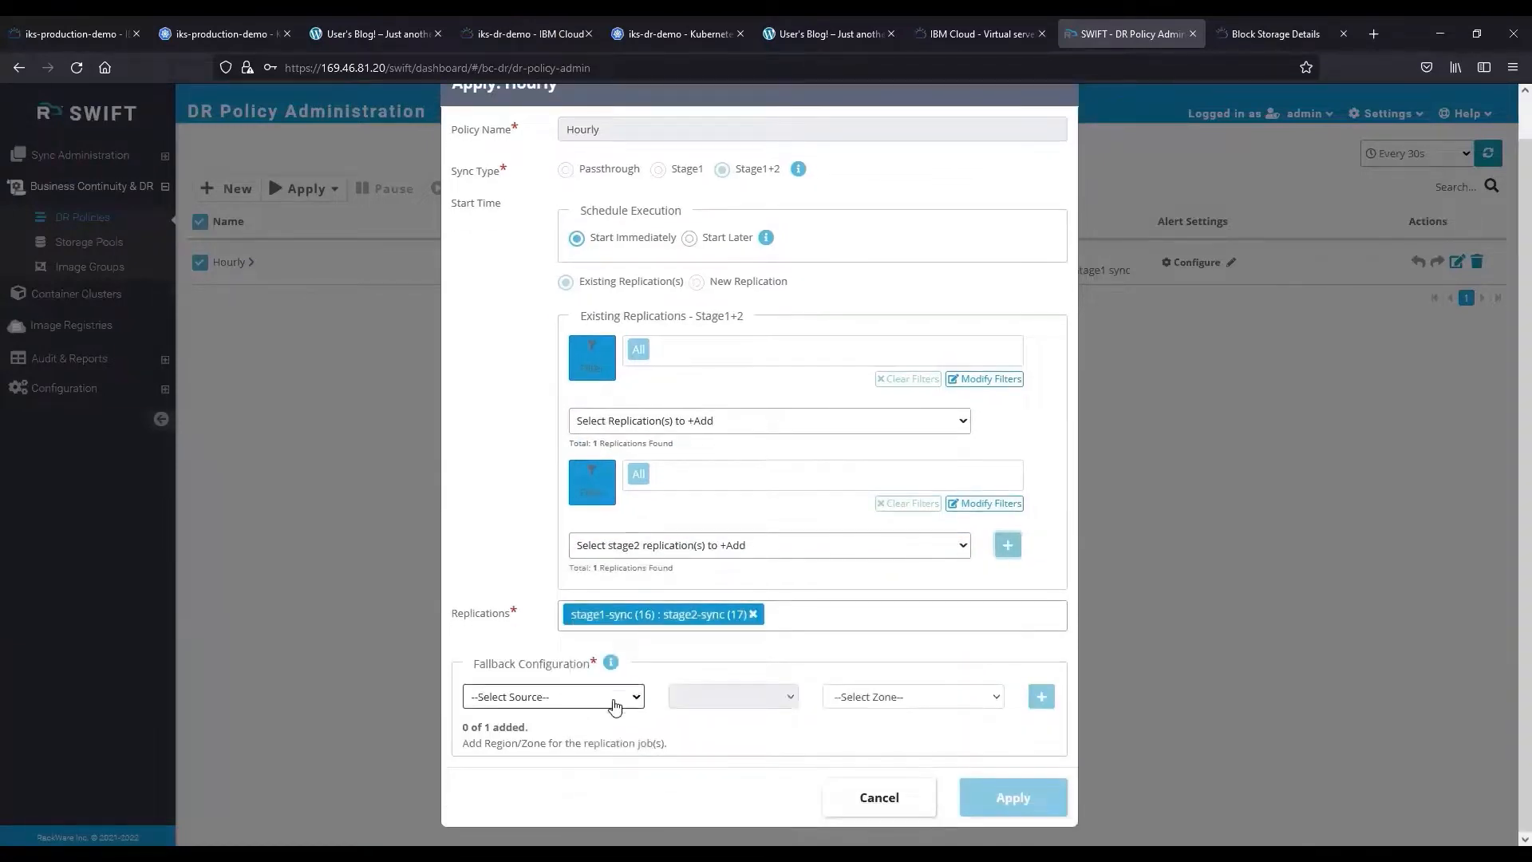
Add an EU-DE FRA02 fallback for the stage1-sync : stage2-sync pair and apply the policy.
click(619, 699)
click(551, 725)
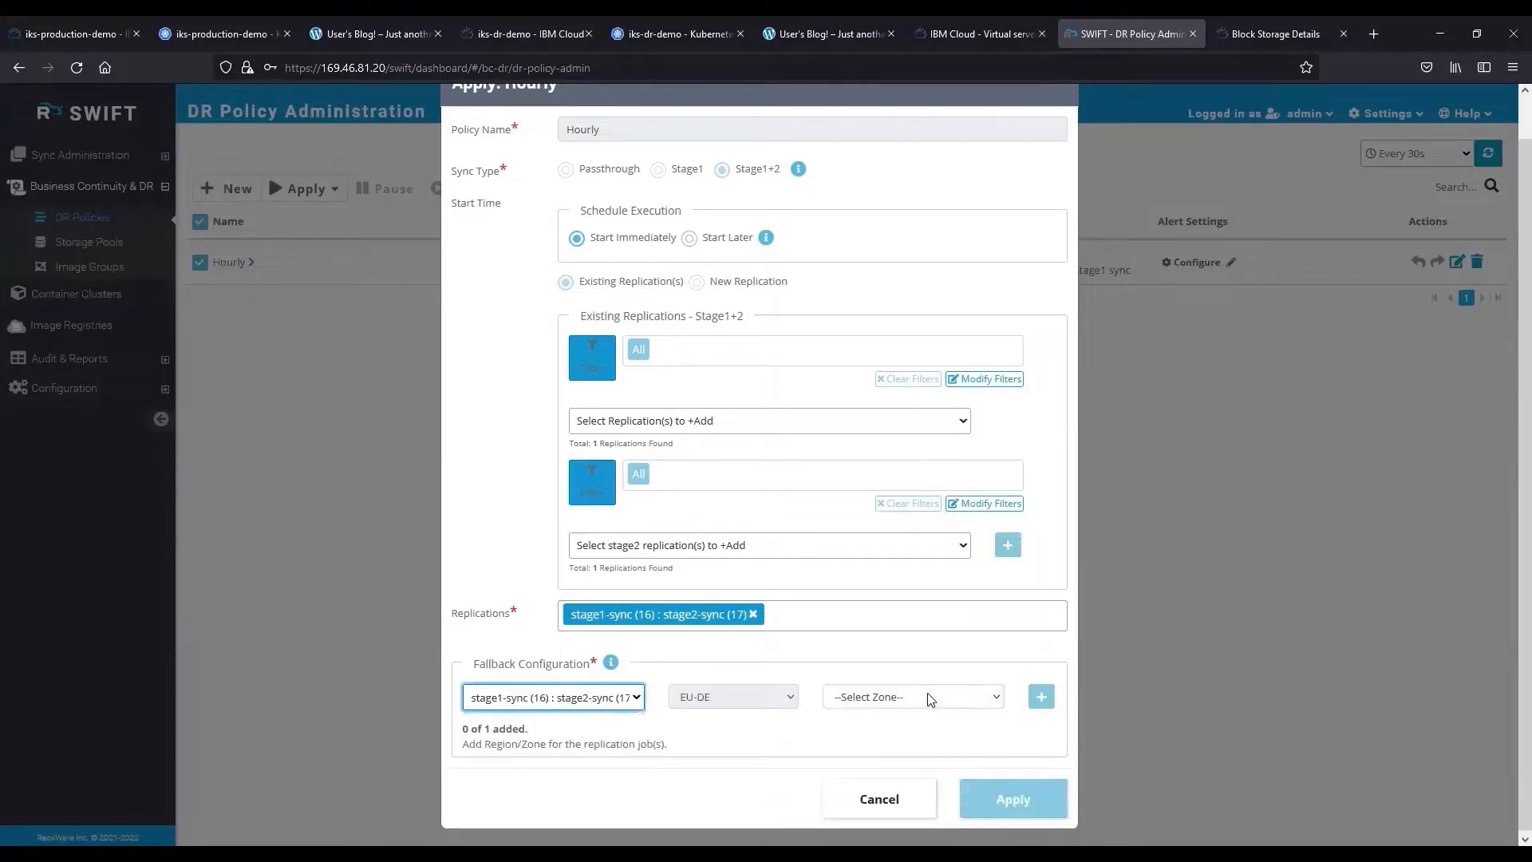
click(931, 700)
click(892, 735)
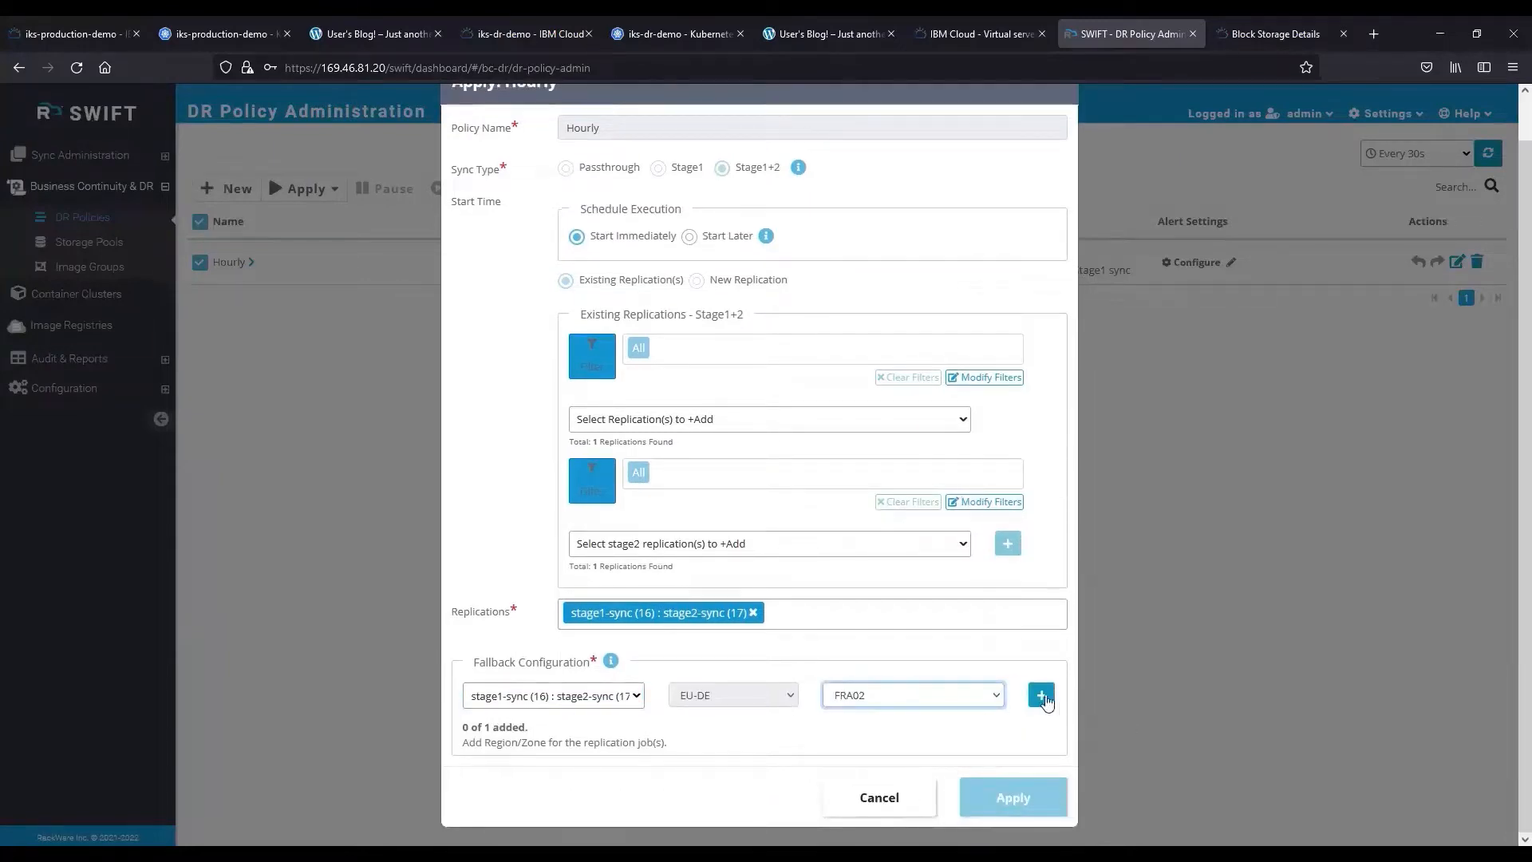
click(1041, 695)
click(1009, 798)
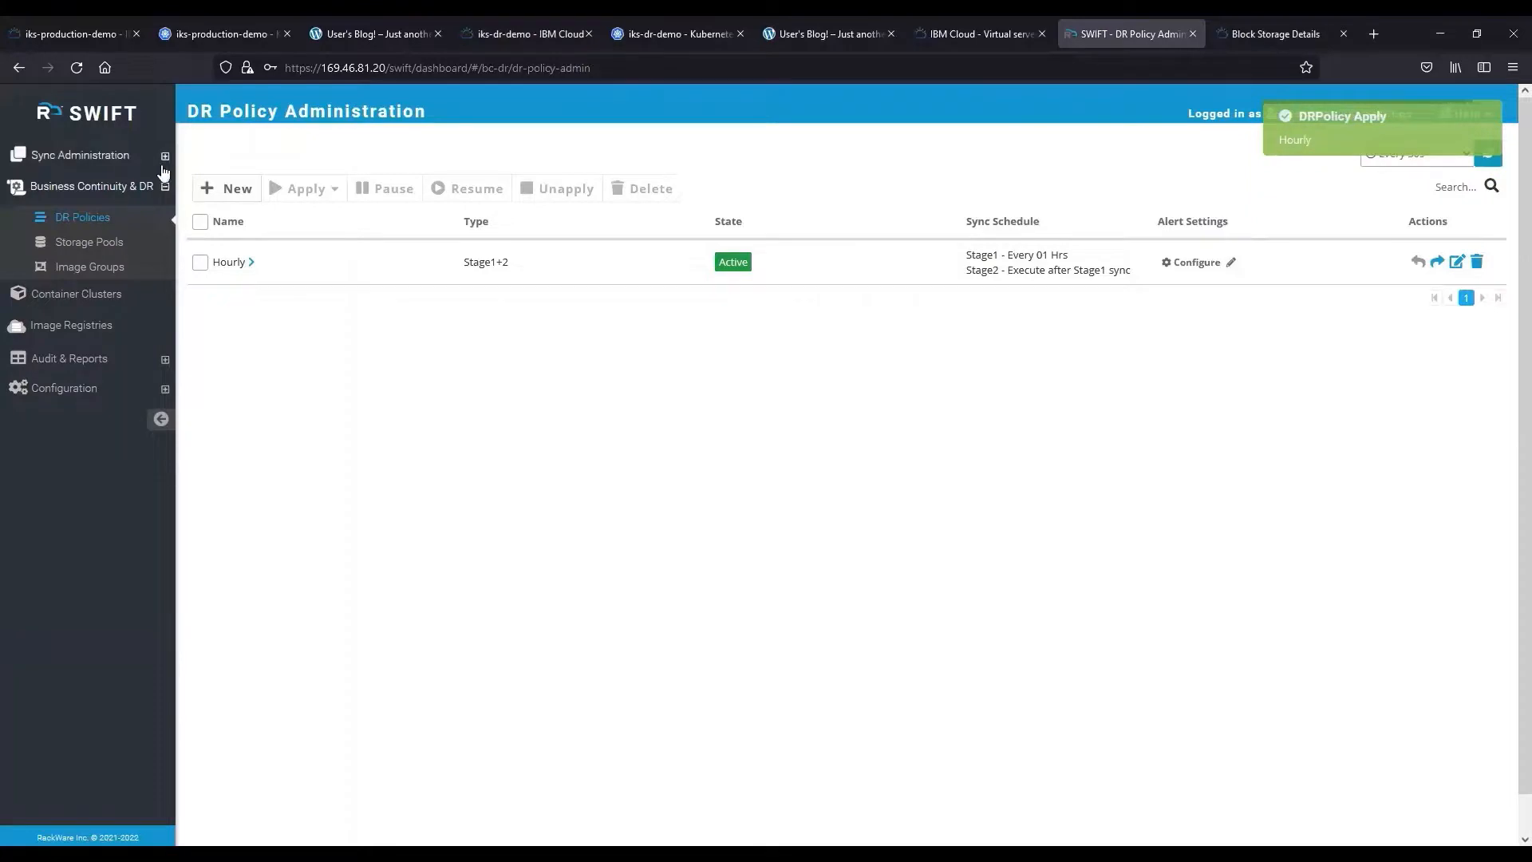
Open All Replications under Sync Administration to see the completed HOURLY-STAGE1 and HOURLY-STAGE2 syncs.
click(67, 159)
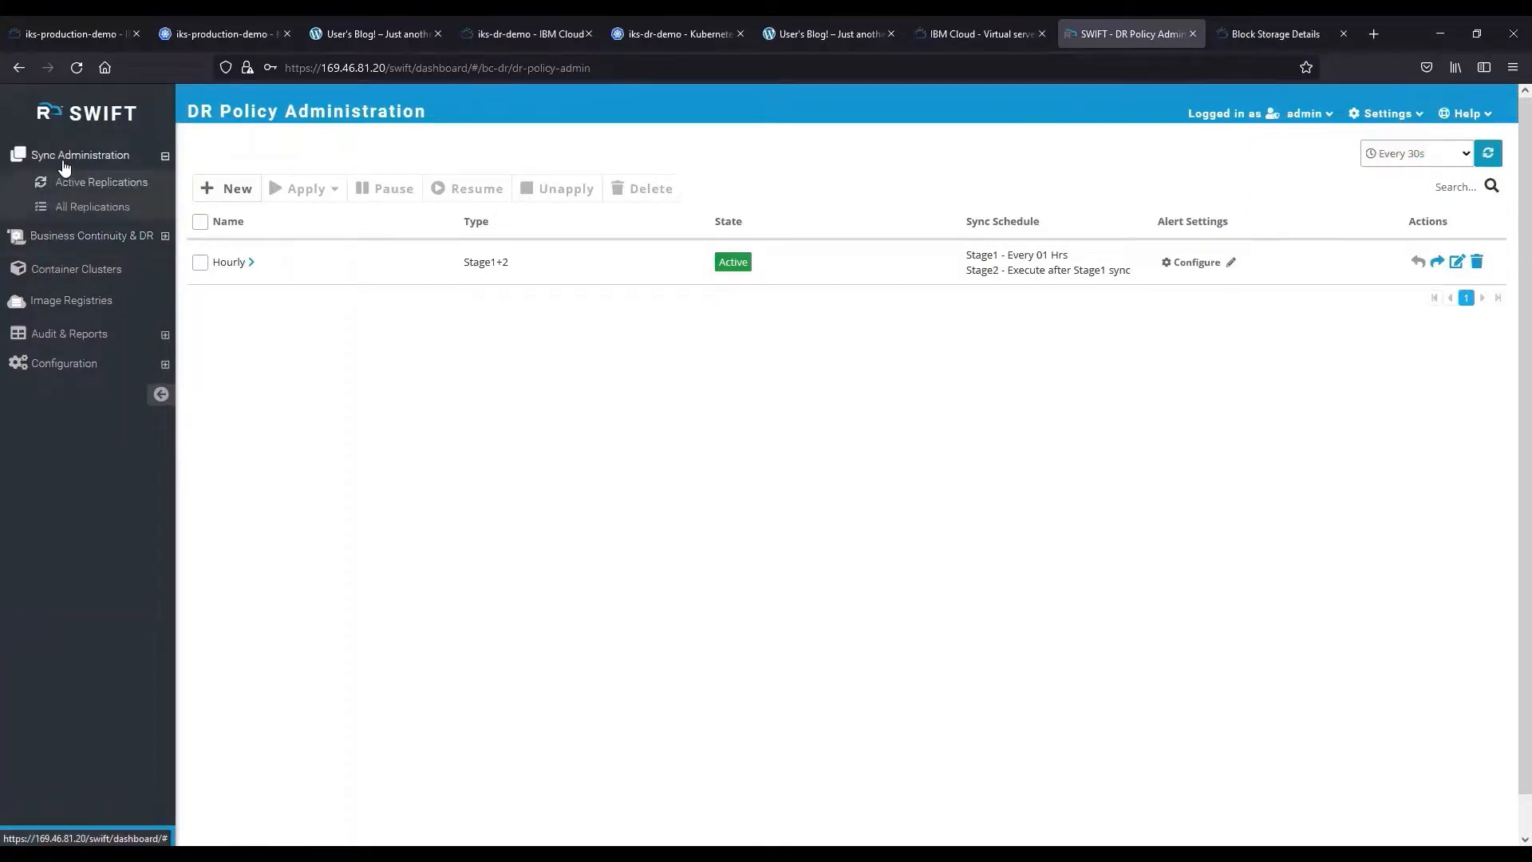
click(93, 207)
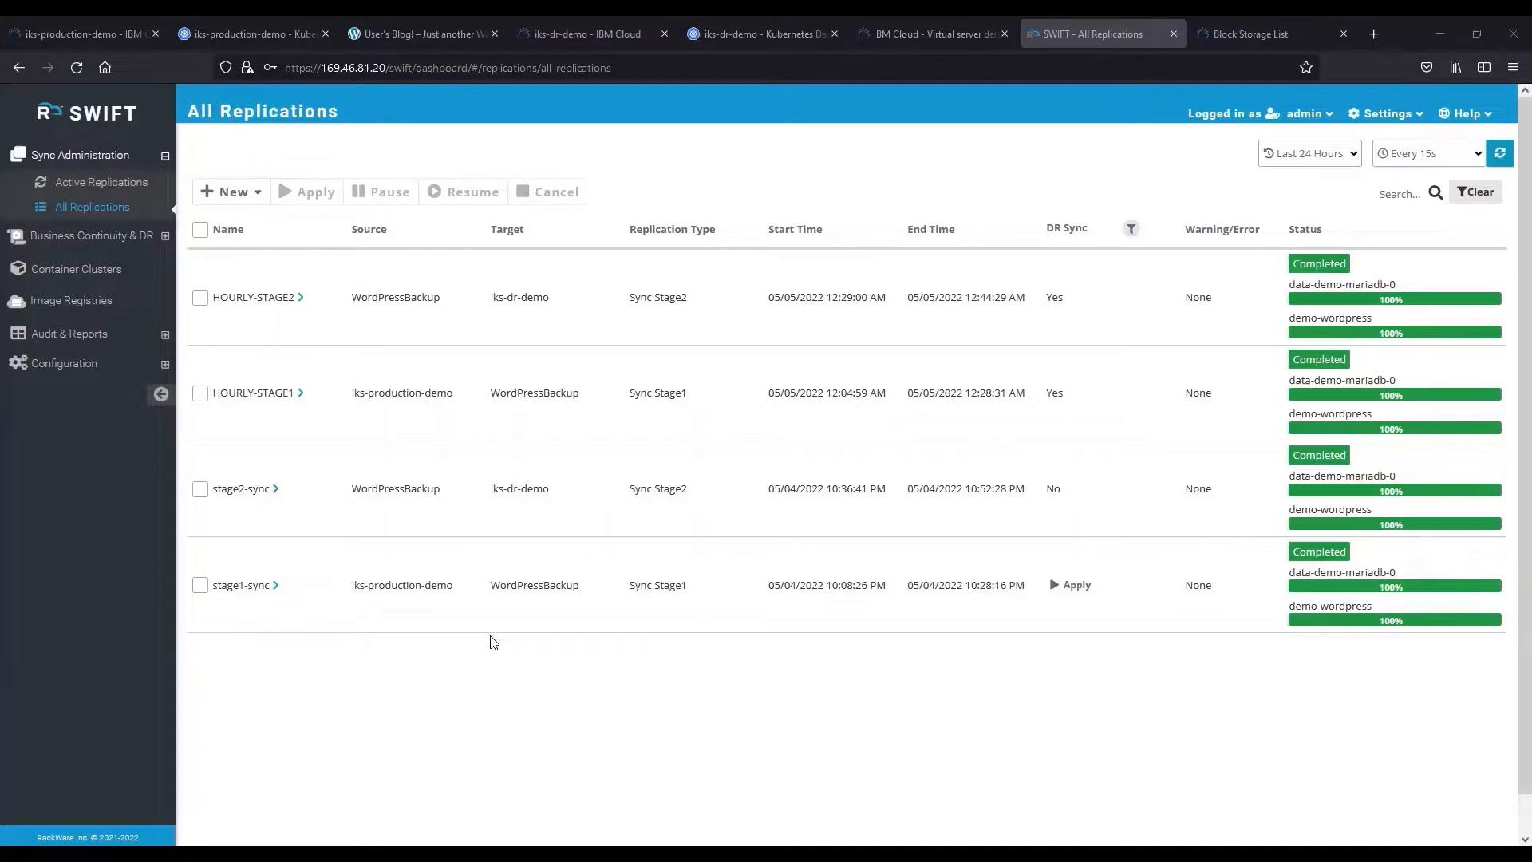
Open the iks-dr-demo WordPress site and confirm the Delta sync post is listed.
click(726, 20)
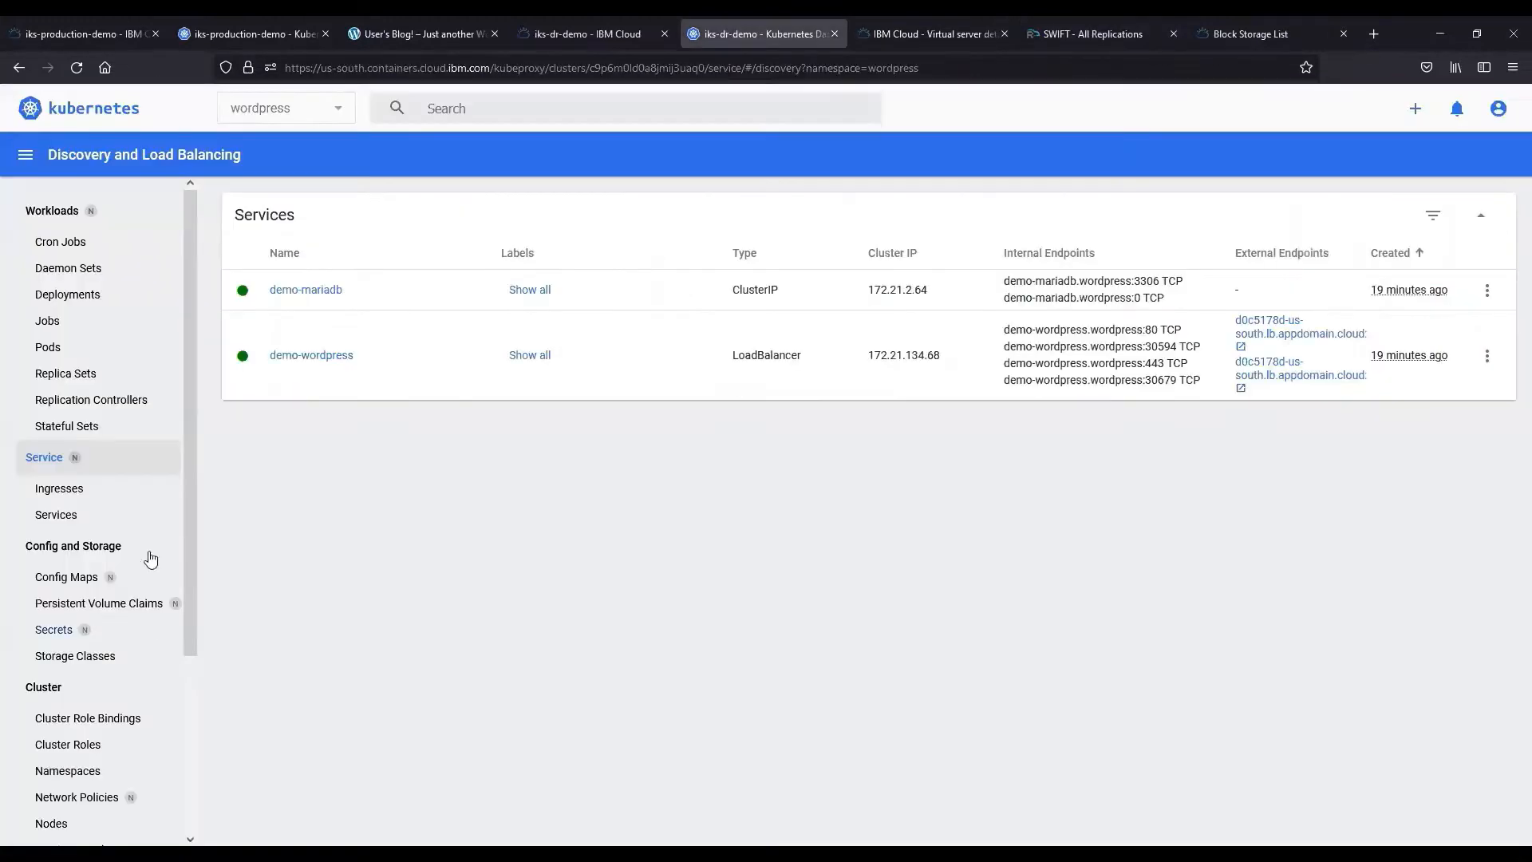
click(1235, 329)
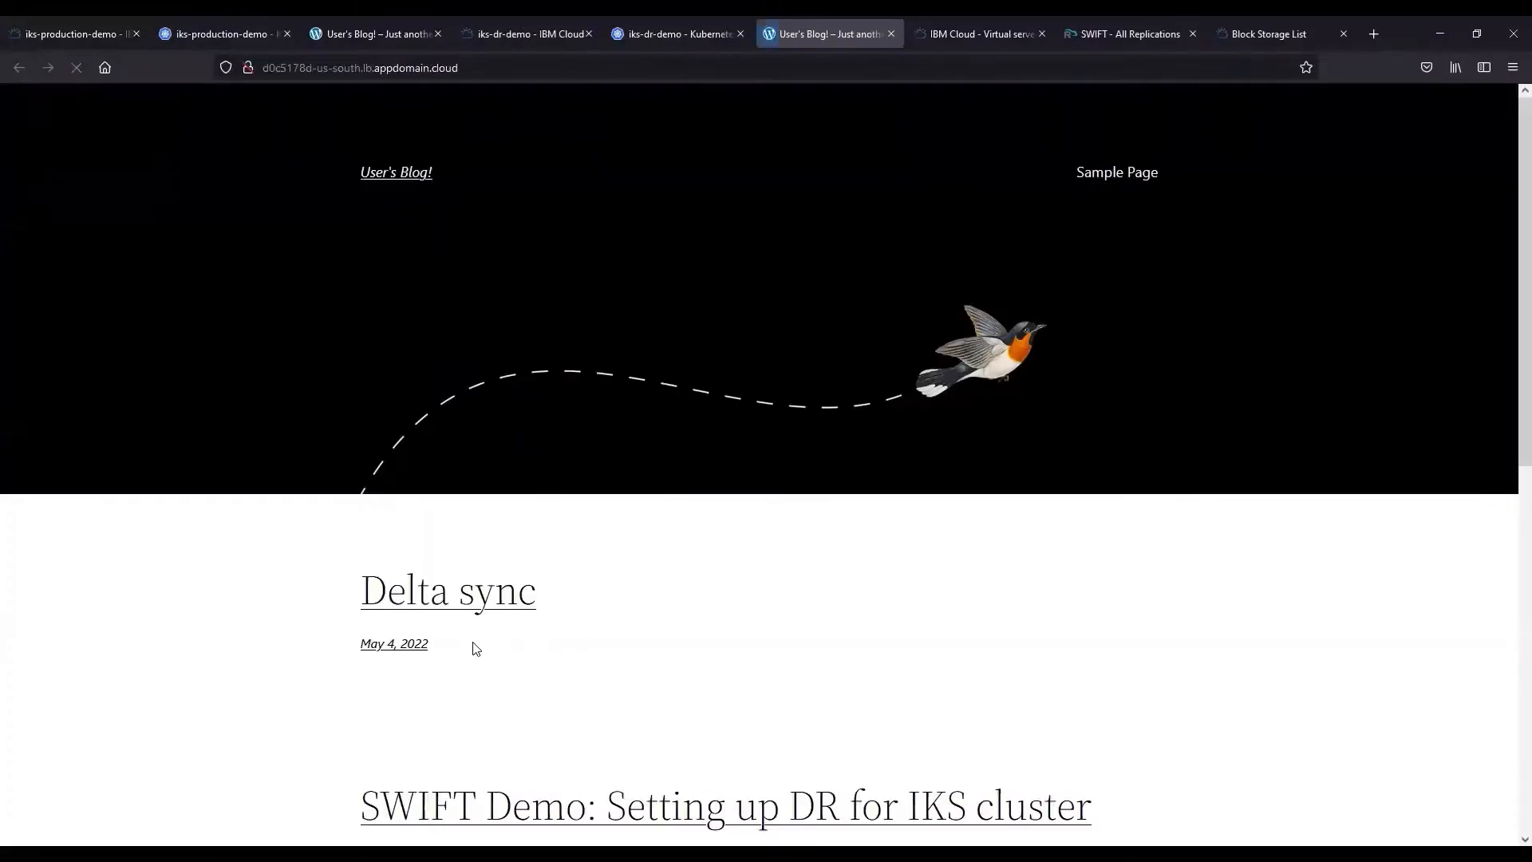
drag(477, 665, 355, 592)
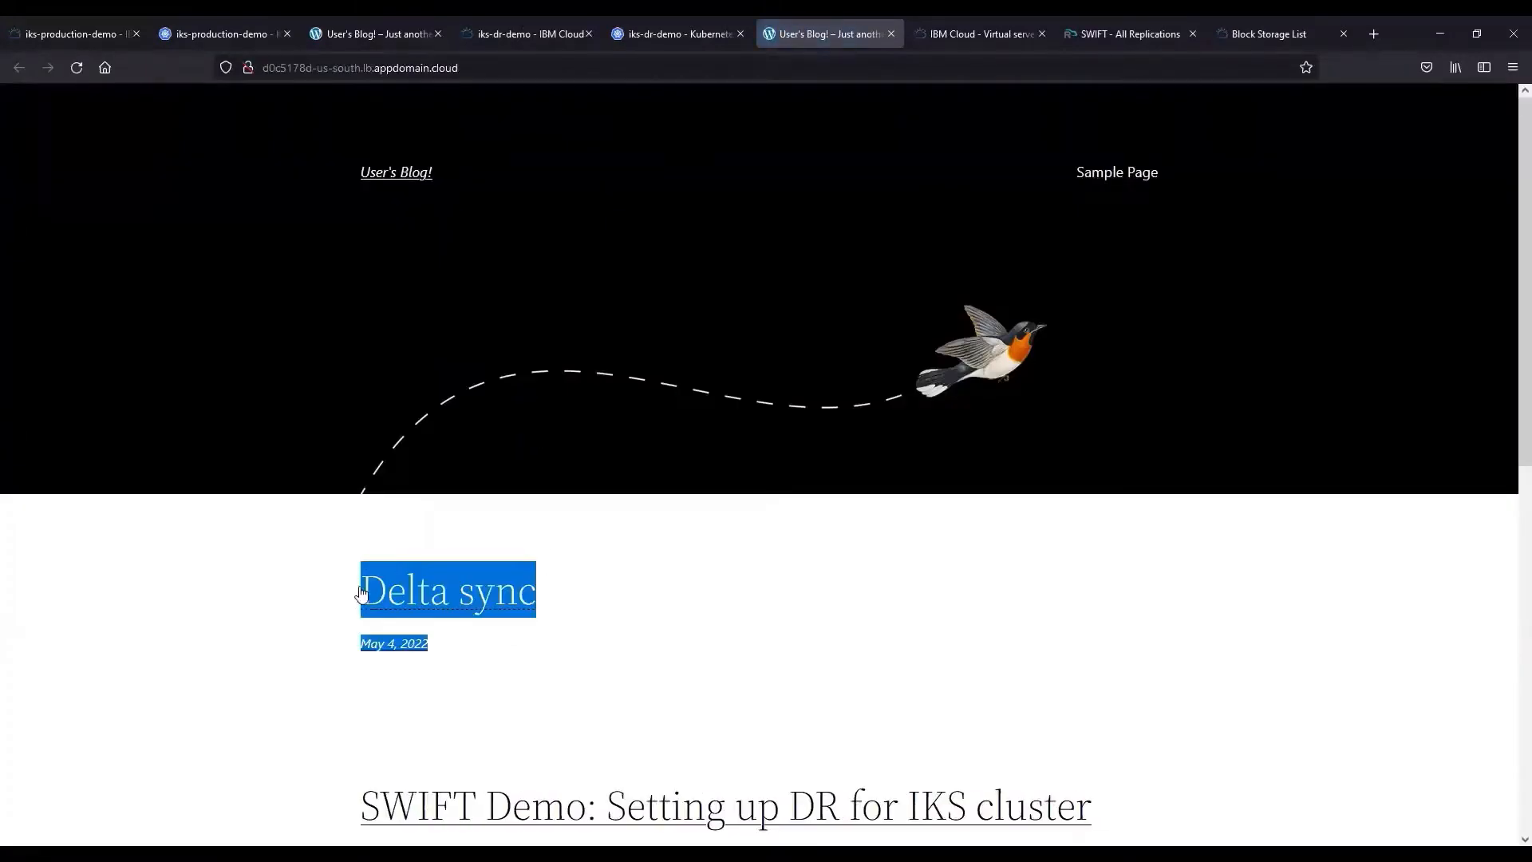
click(579, 657)
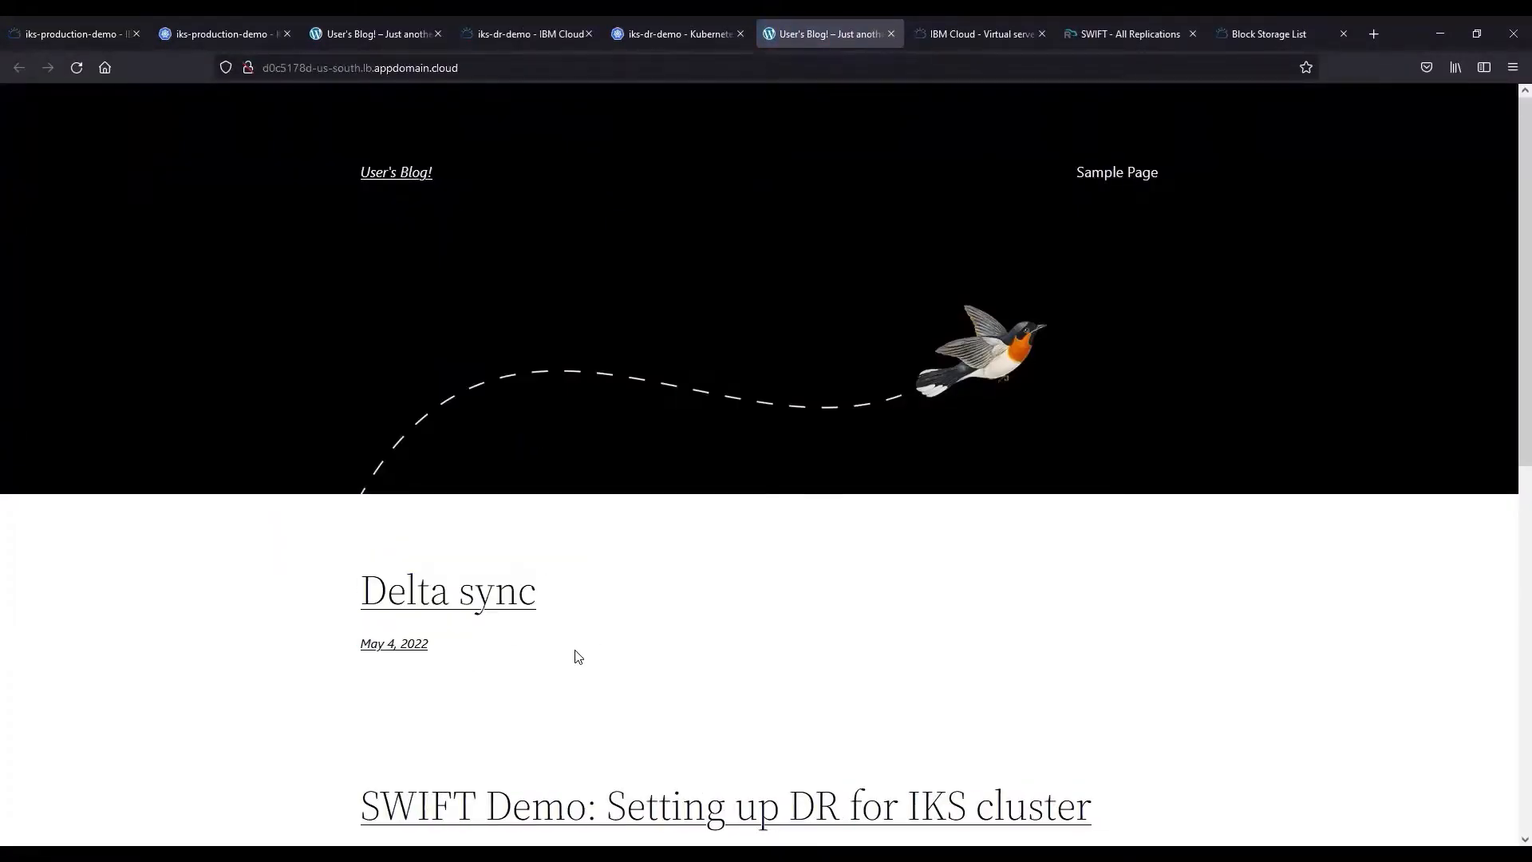
click(1105, 24)
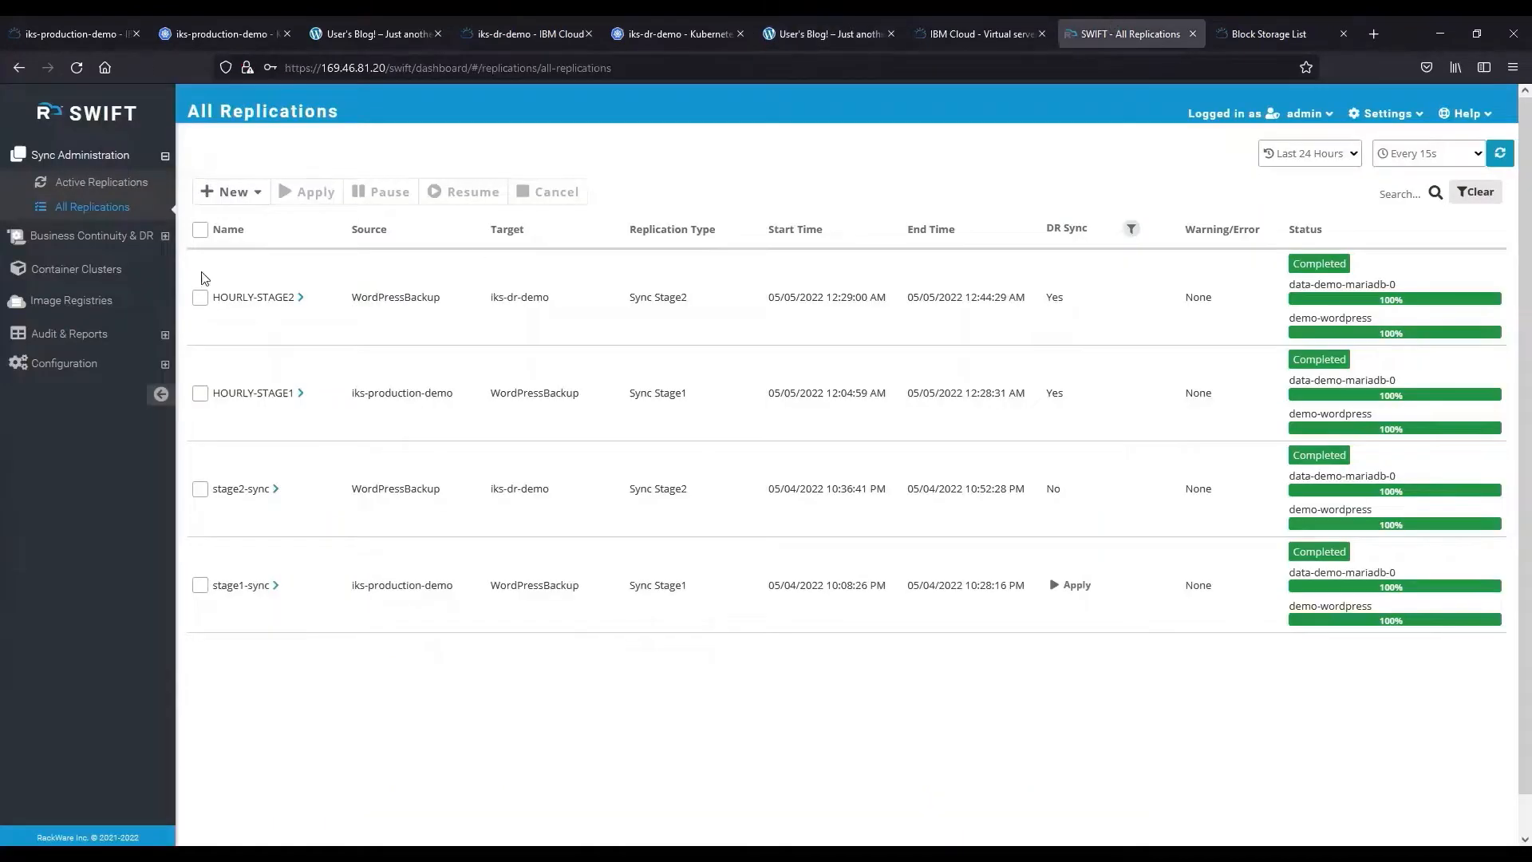
From the DR Policies list under Business Continuity & DR, start a failover of the Hourly policy.
click(104, 230)
click(103, 223)
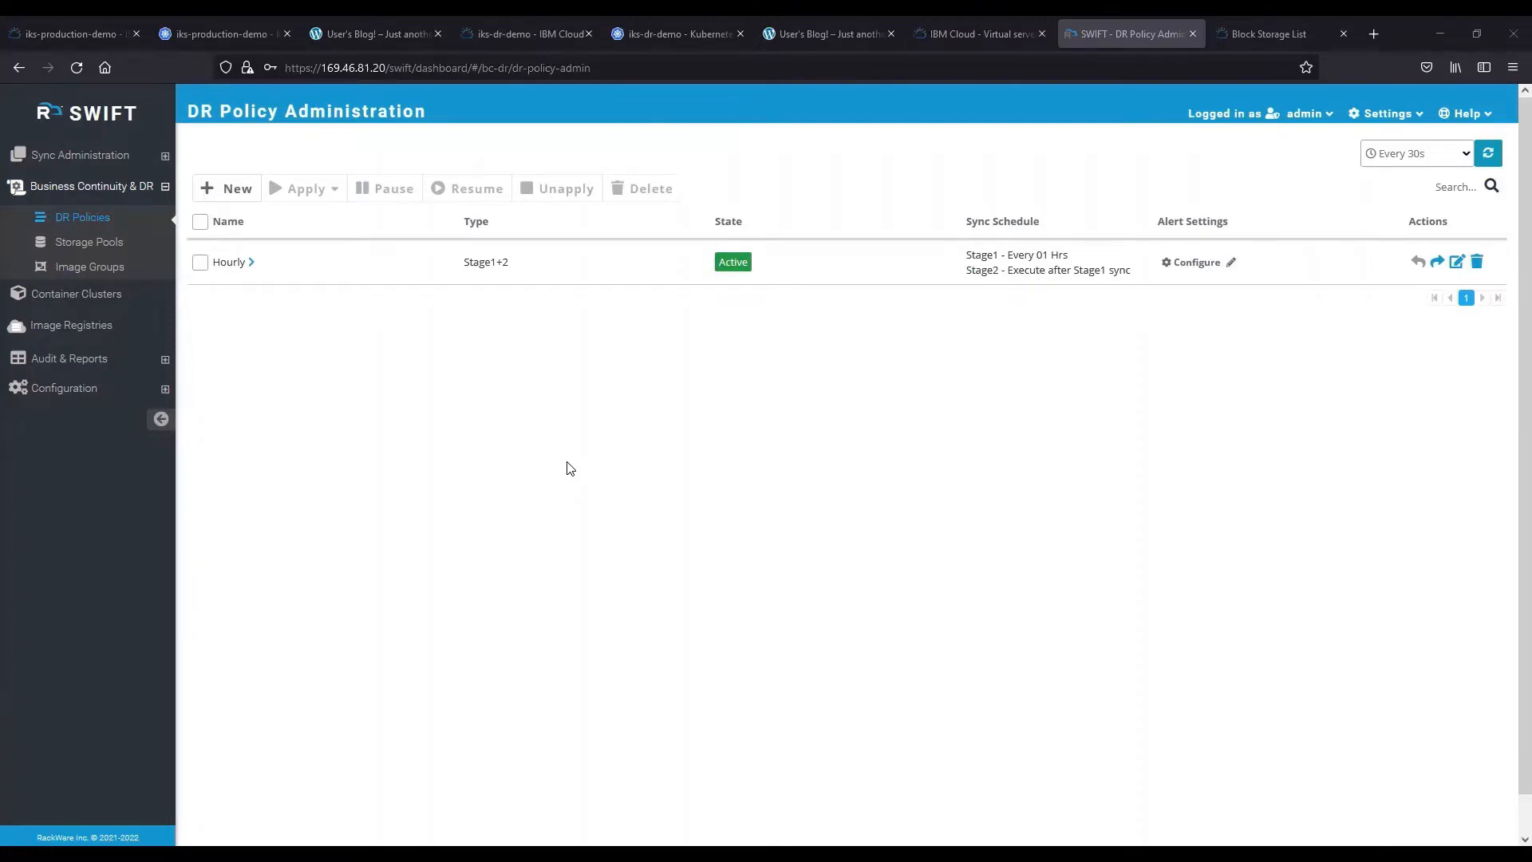
click(1438, 263)
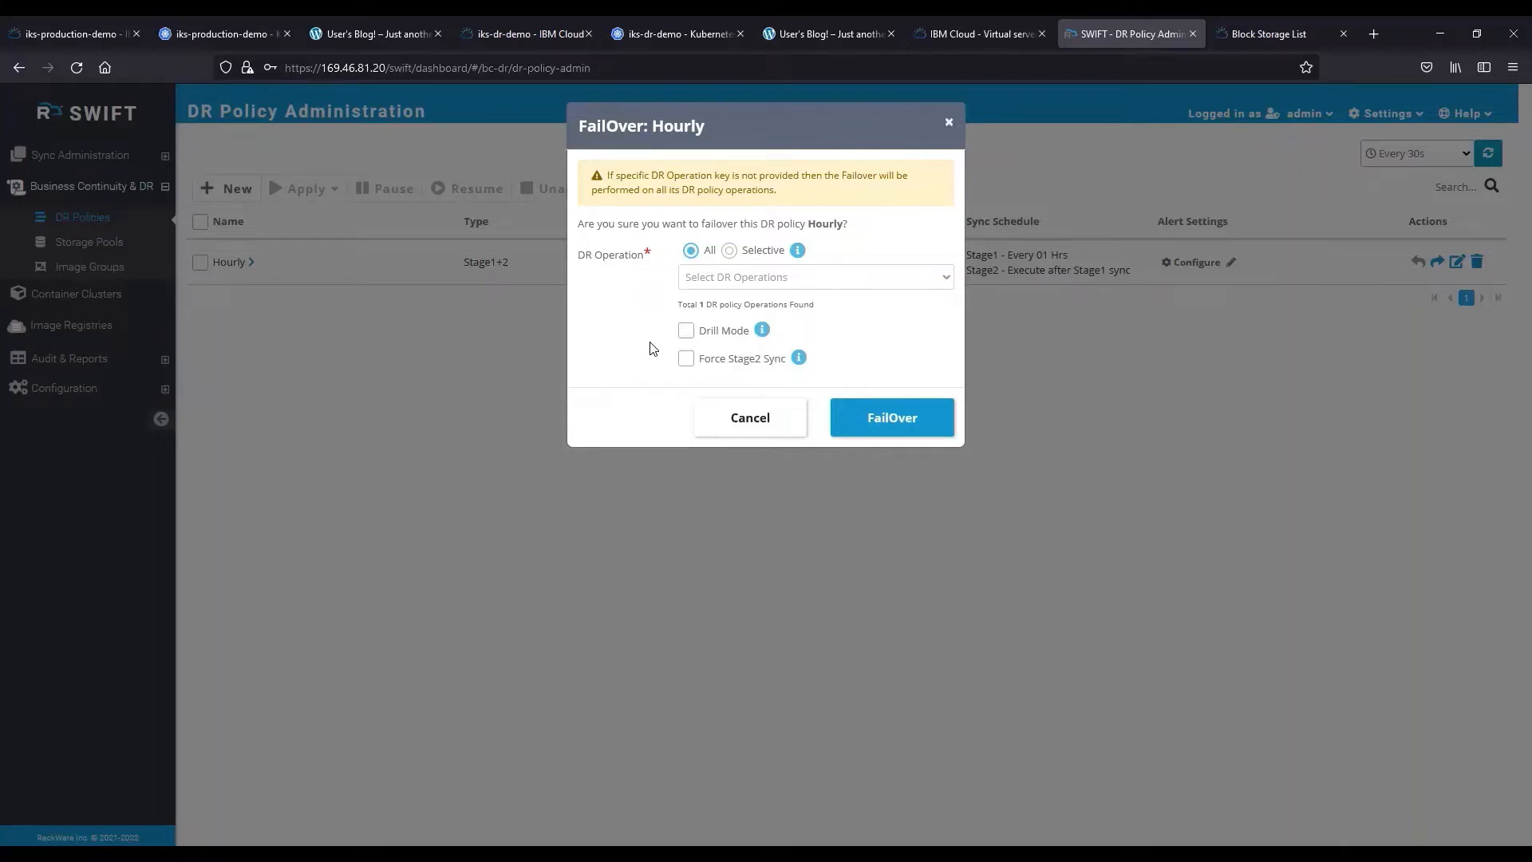
Run the Hourly policy failover in Drill Mode, then confirm its fallback.
click(686, 334)
click(865, 421)
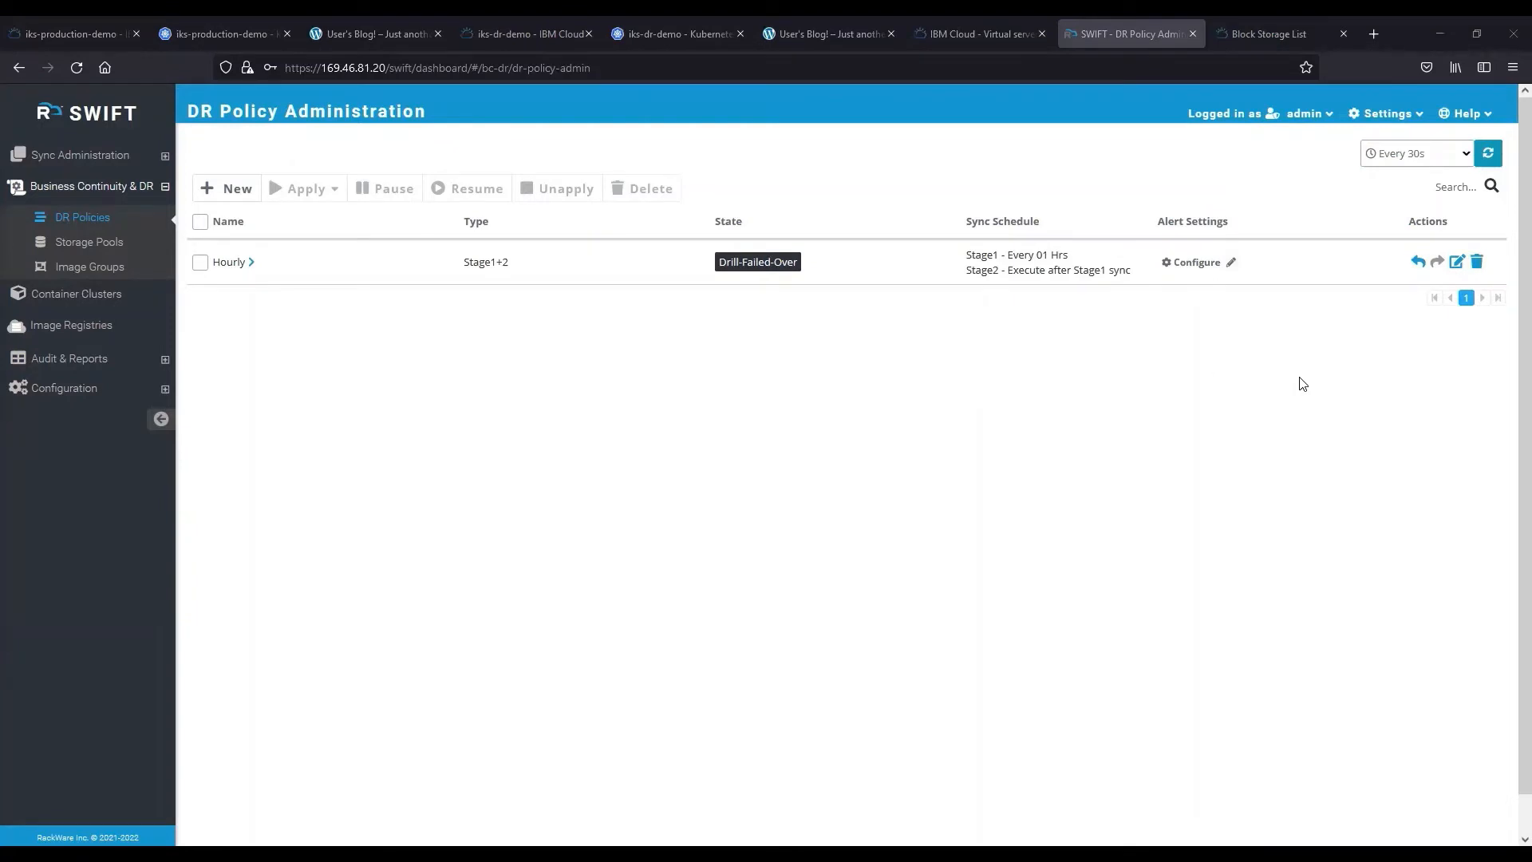
click(1417, 262)
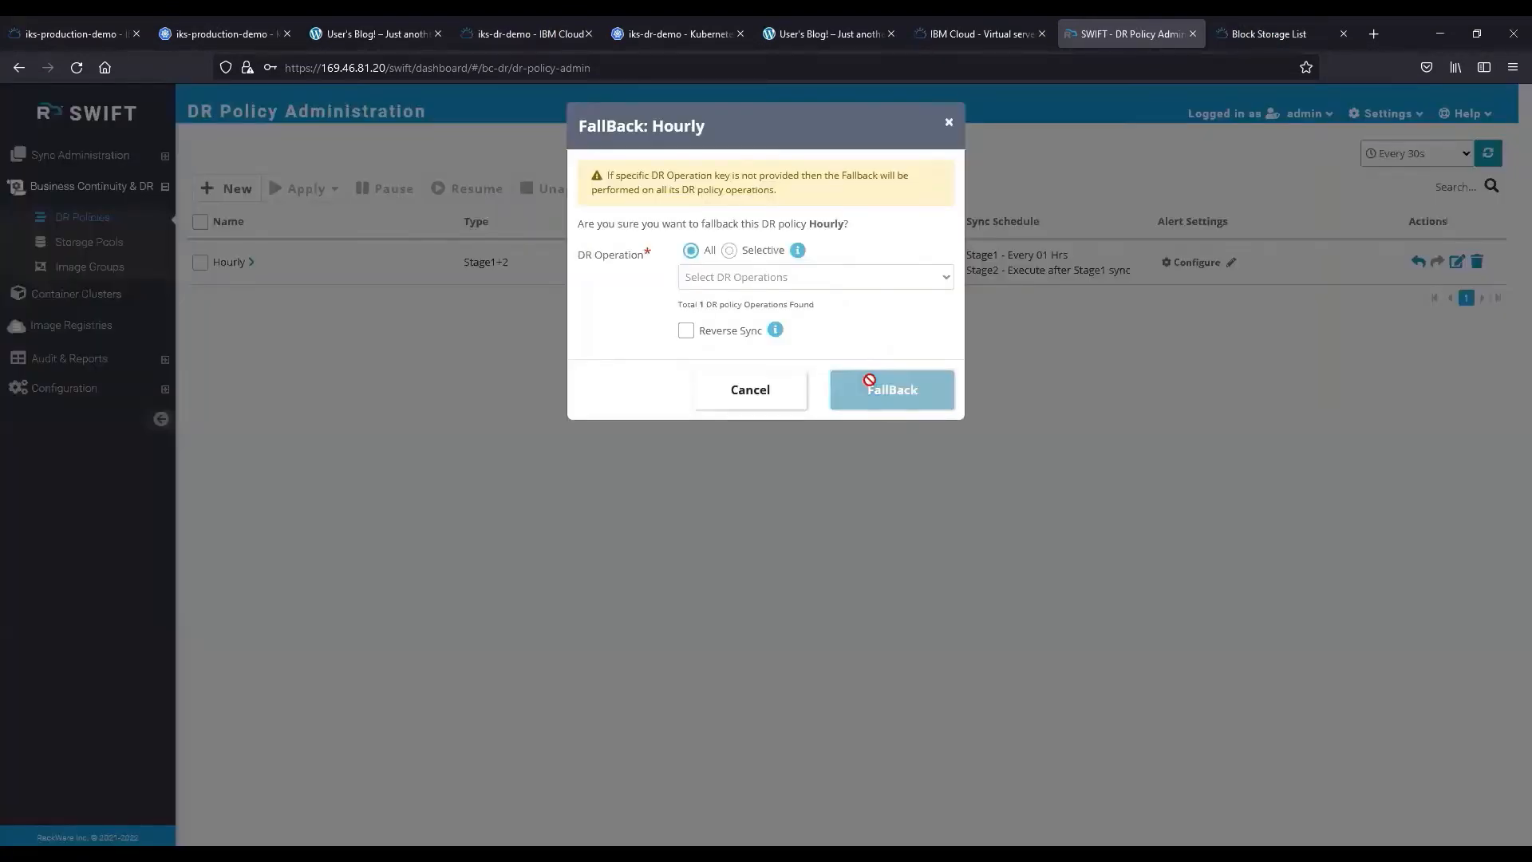
click(872, 389)
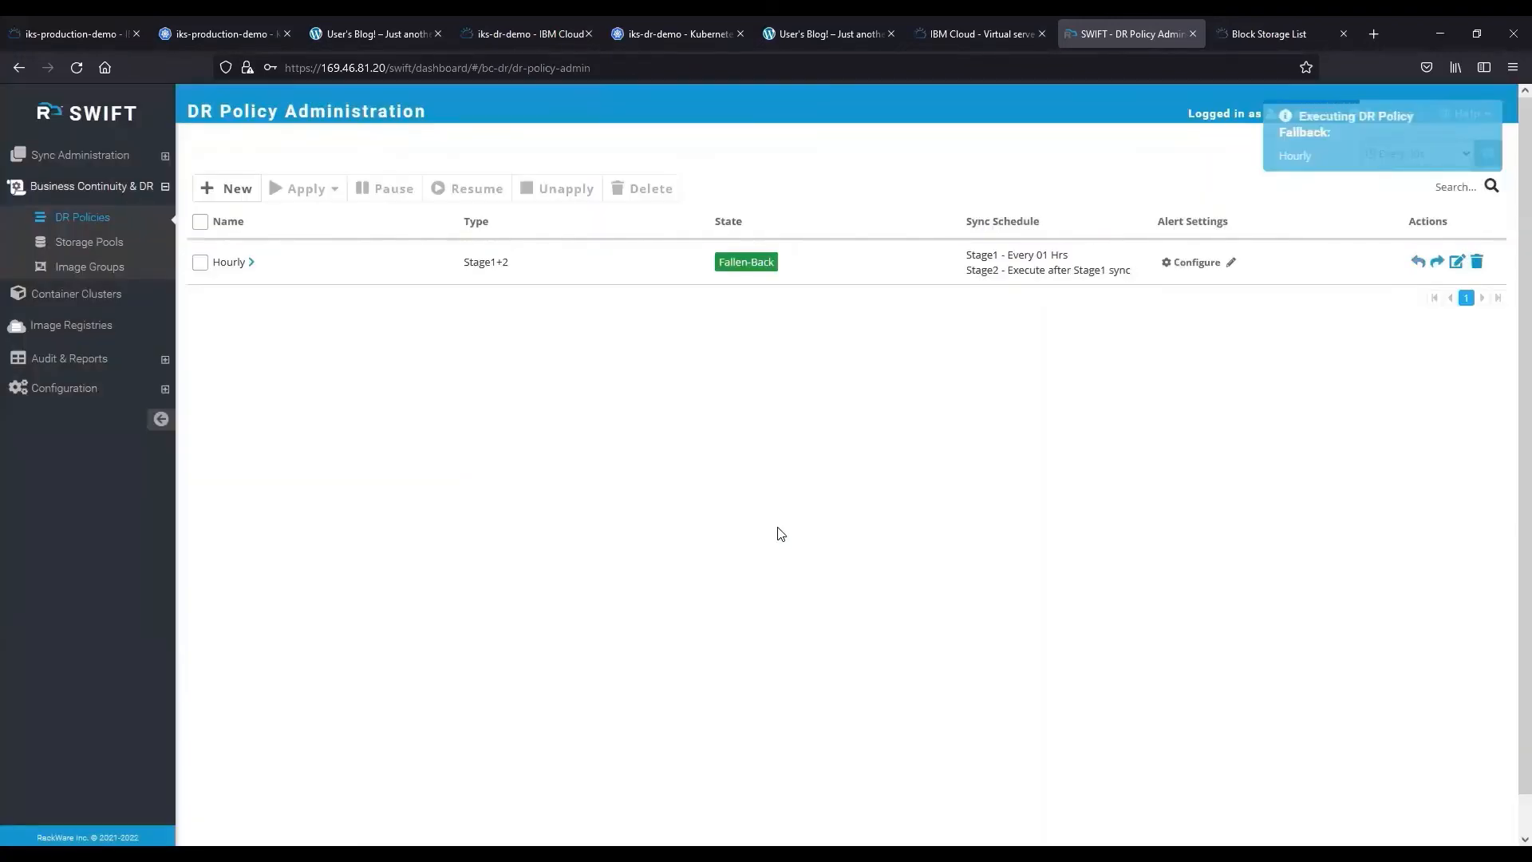